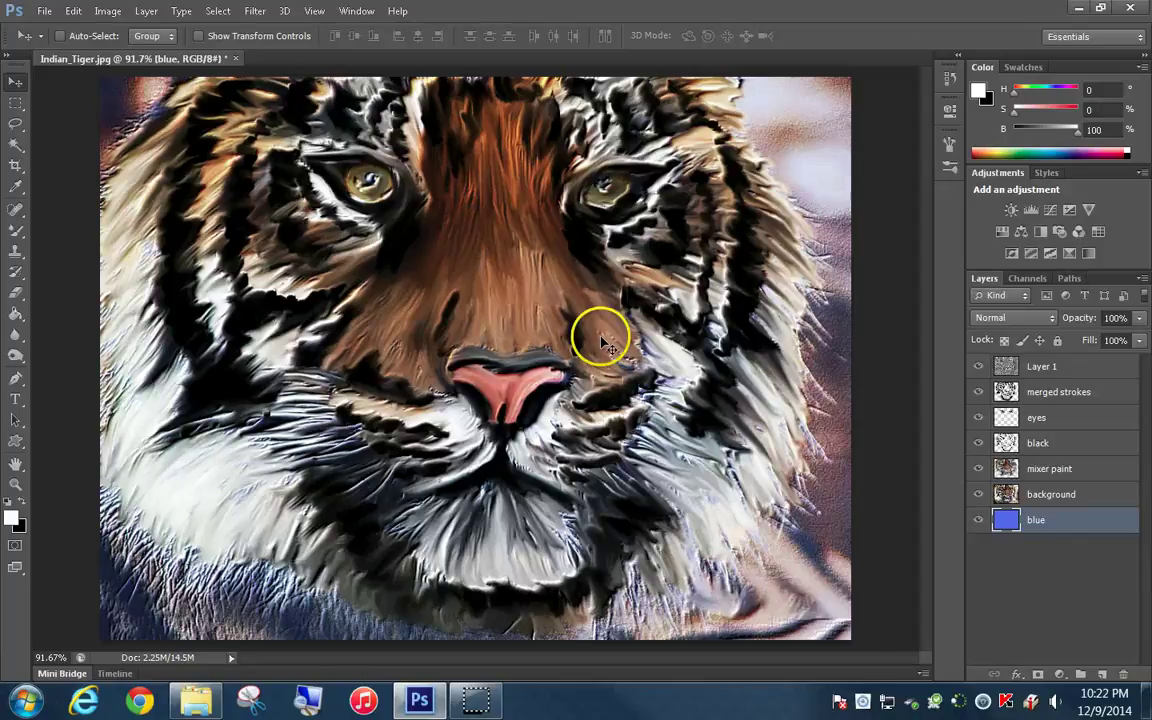
Switch to Windows Explorer and open the tiger images folder inside A1, Advanced, 4 - Painting
left_click_drag(688, 455, 249, 673)
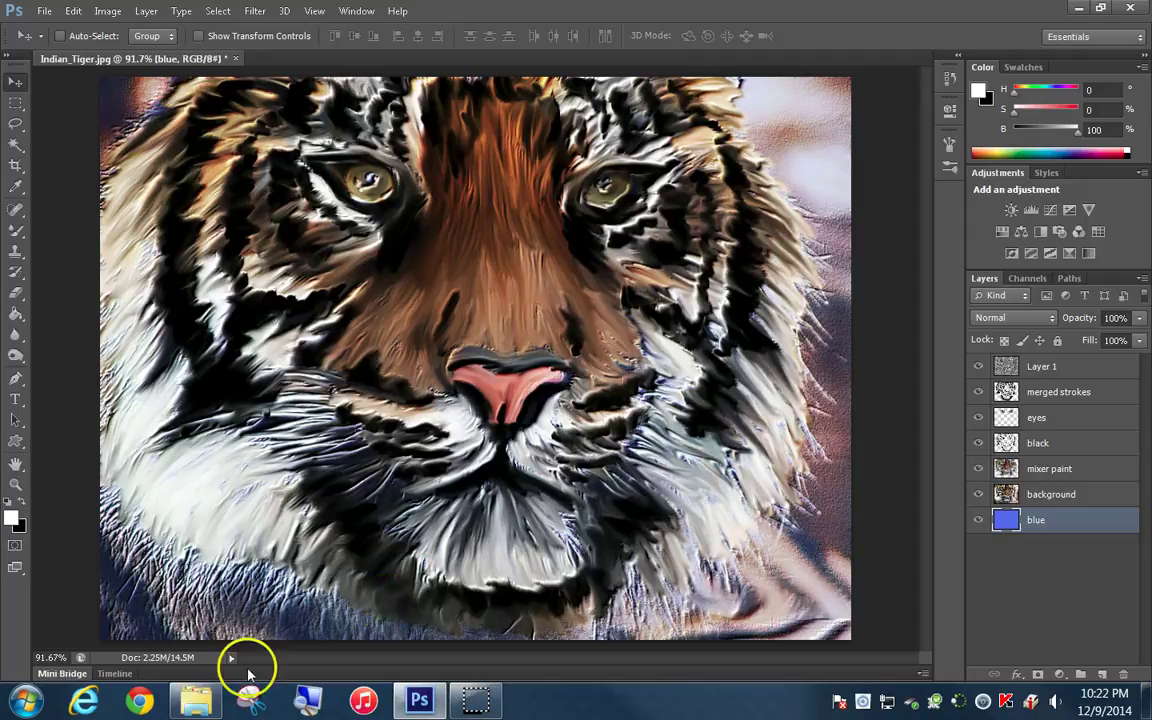
left_click(205, 697)
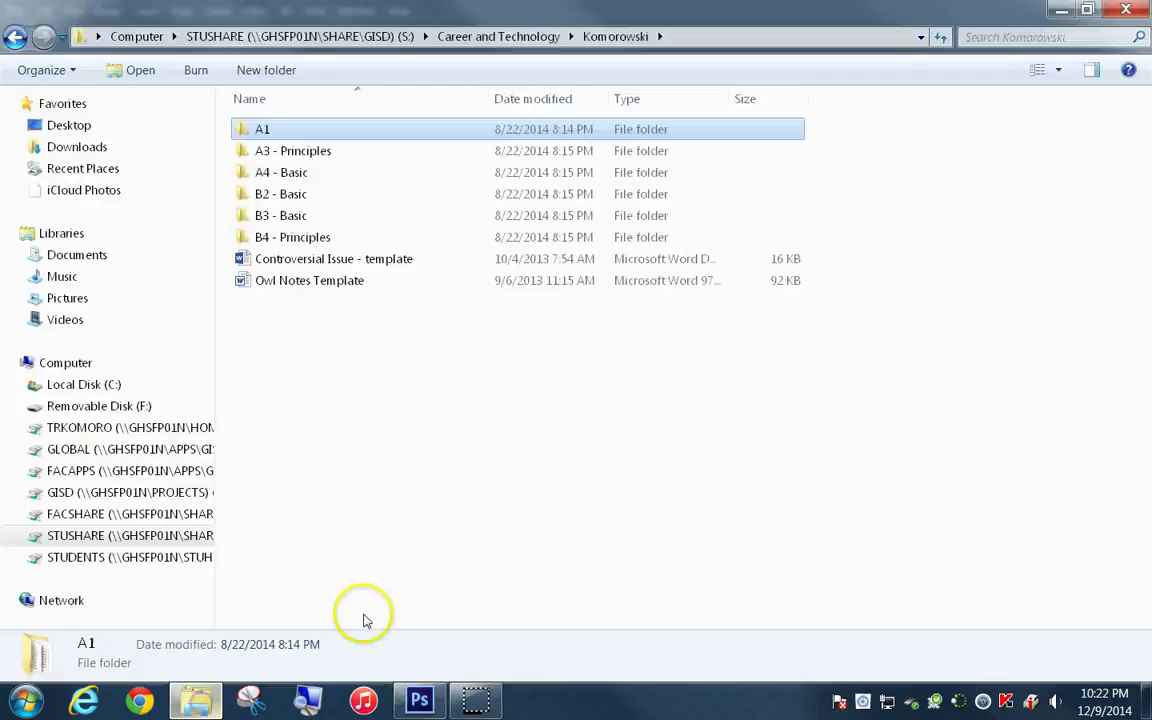
left_click(268, 130)
double_click(268, 130)
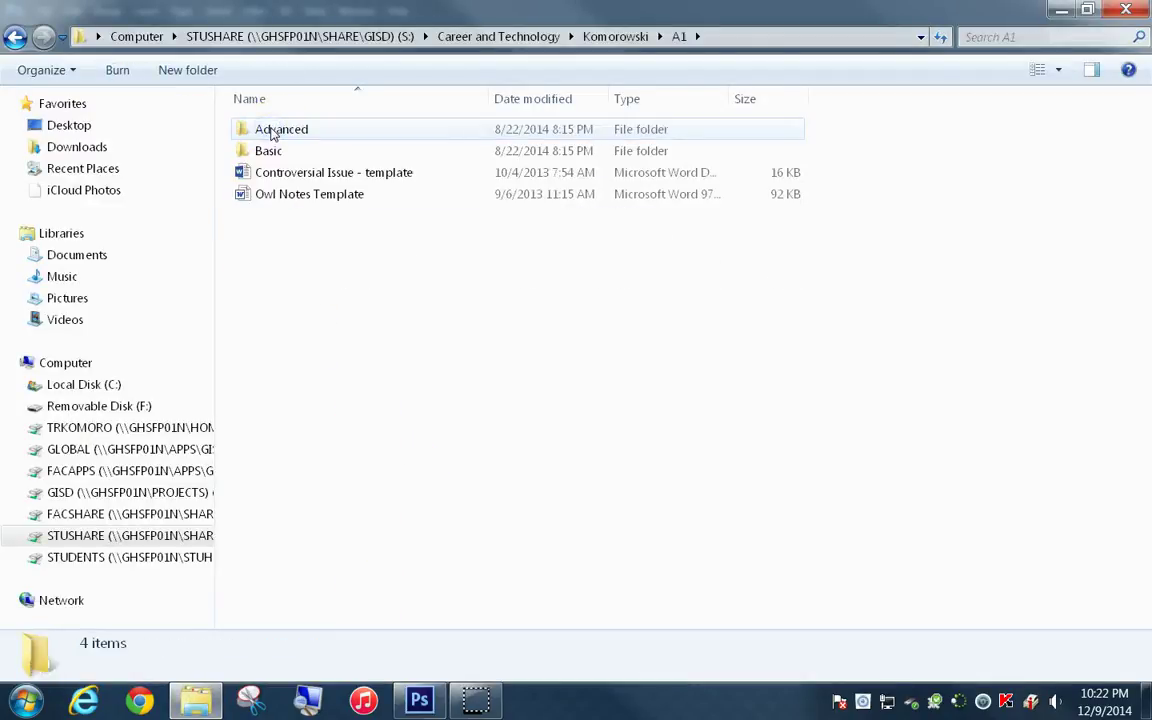
double_click(273, 132)
left_click(295, 196)
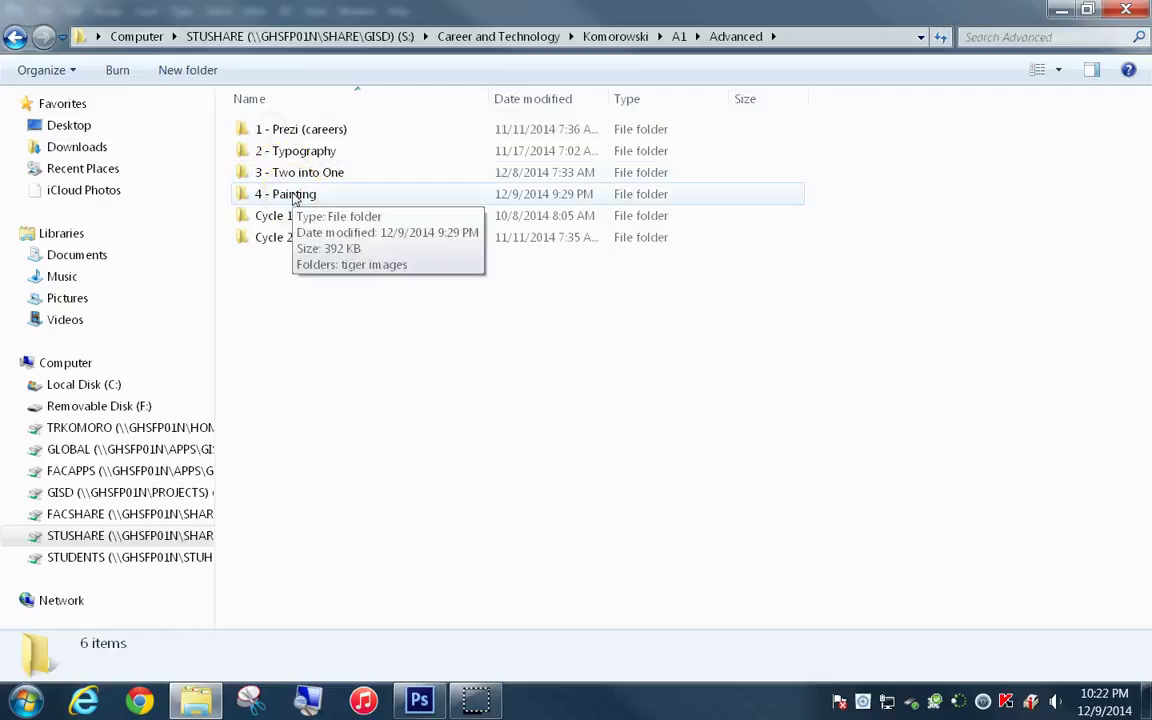
double_click(293, 196)
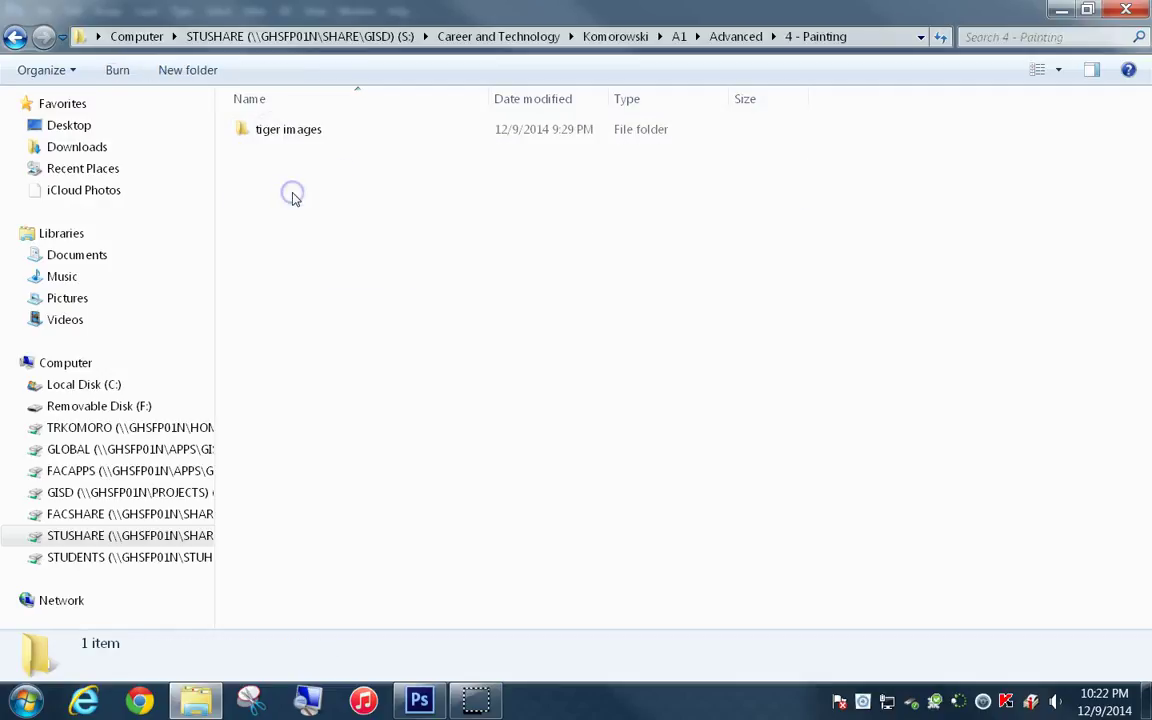
double_click(296, 129)
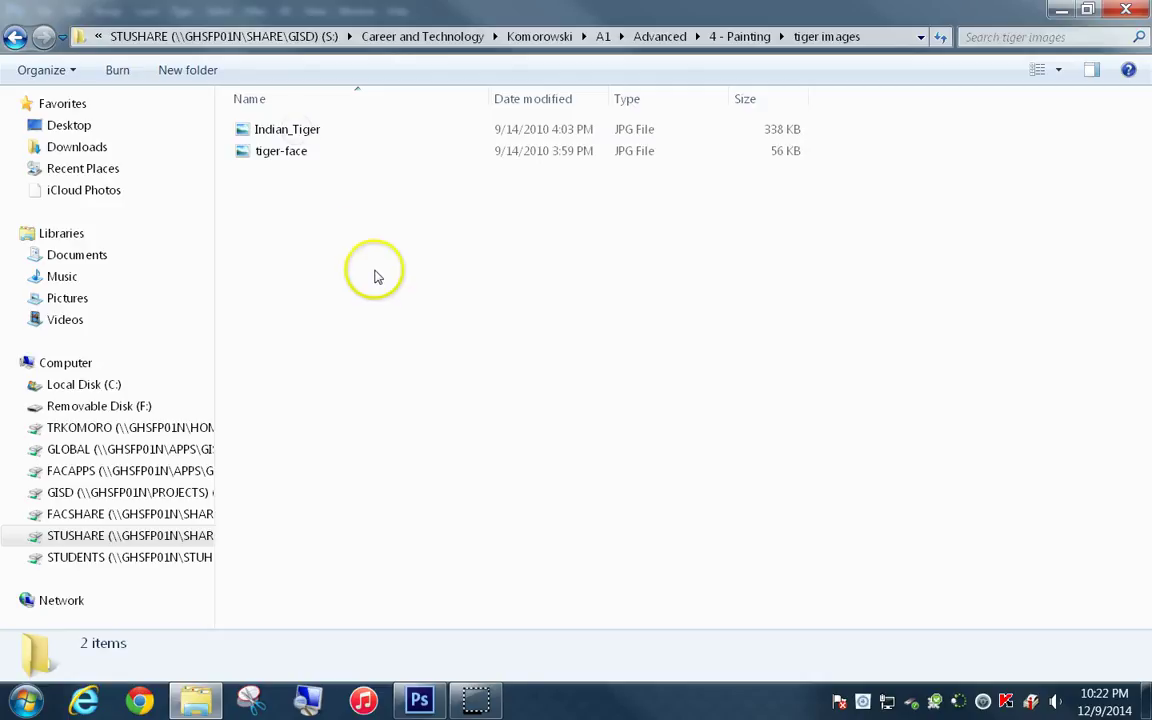
Preview the Indian_Tiger image, open it in Adobe Photoshop CS6 and fit it to the screen
left_click(303, 136)
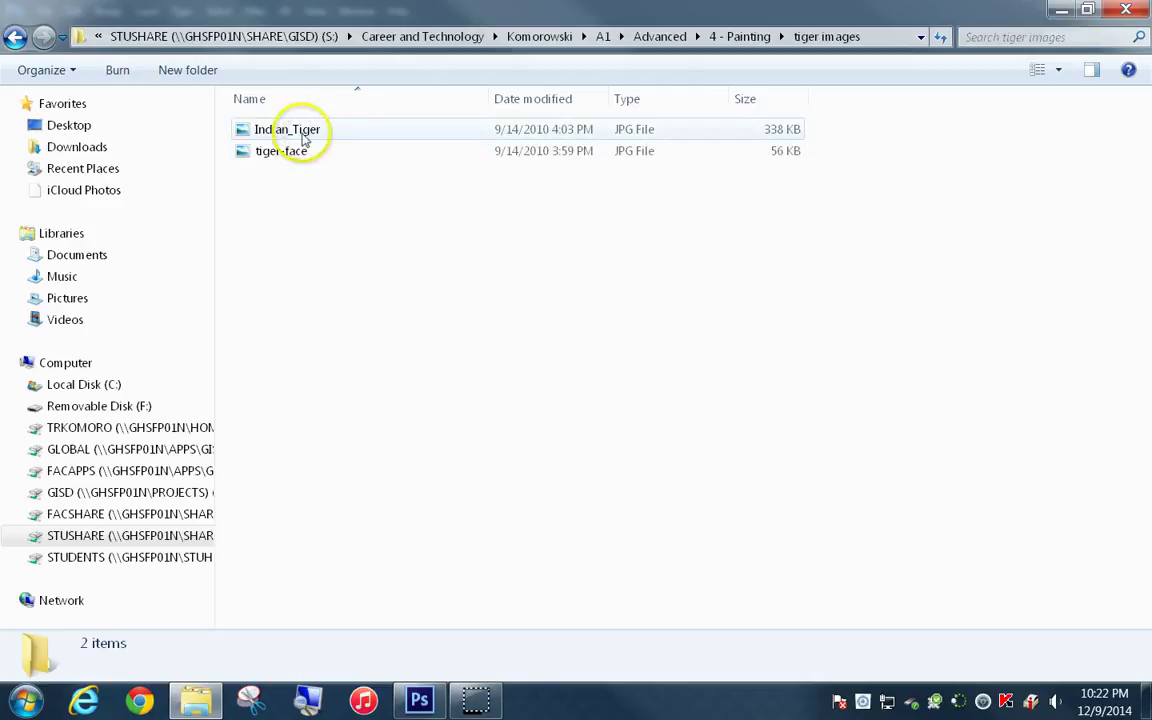
double_click(305, 134)
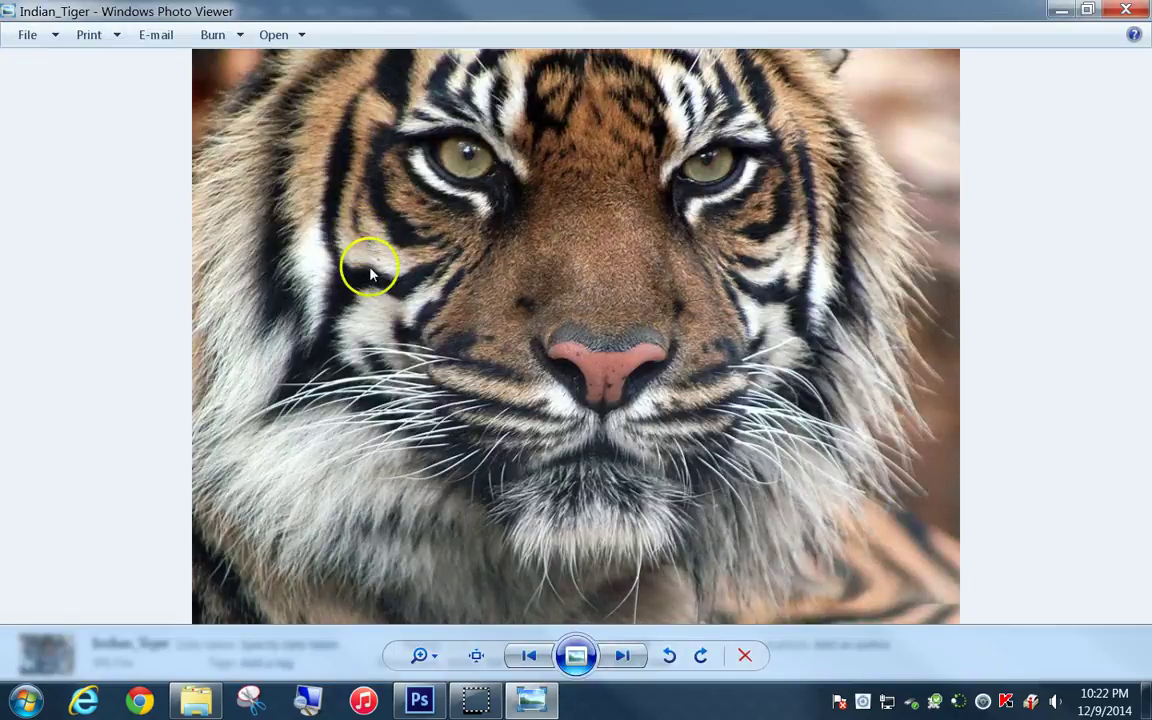
left_click(288, 35)
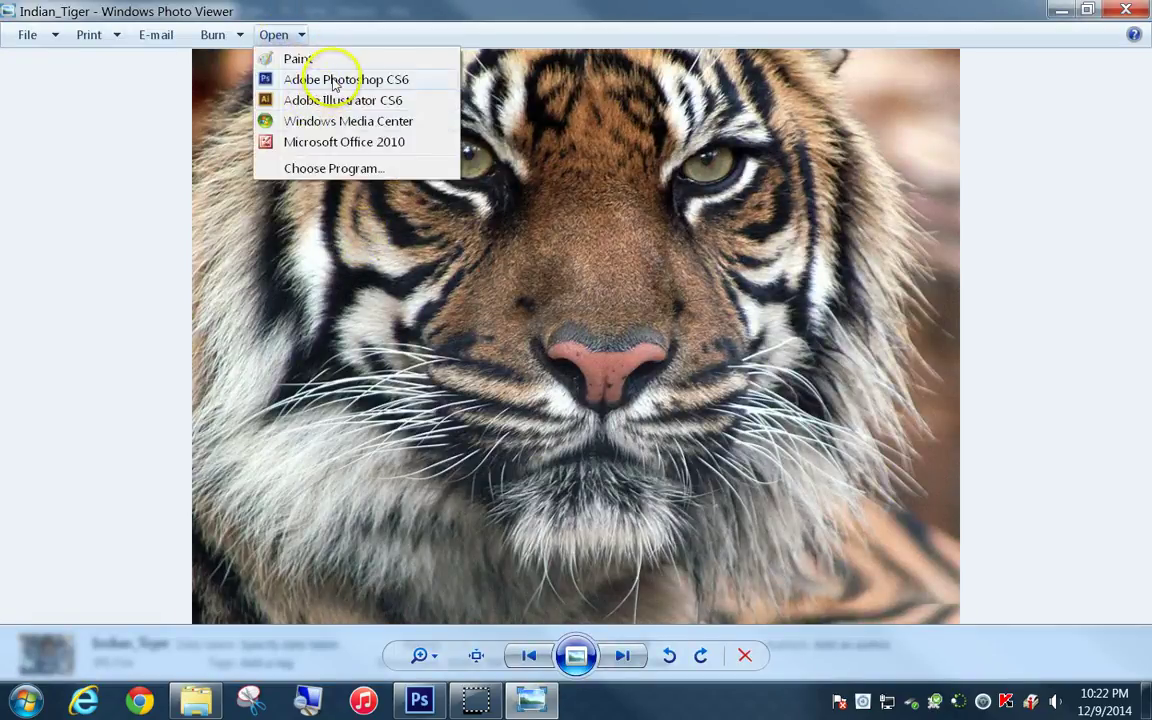
left_click(334, 80)
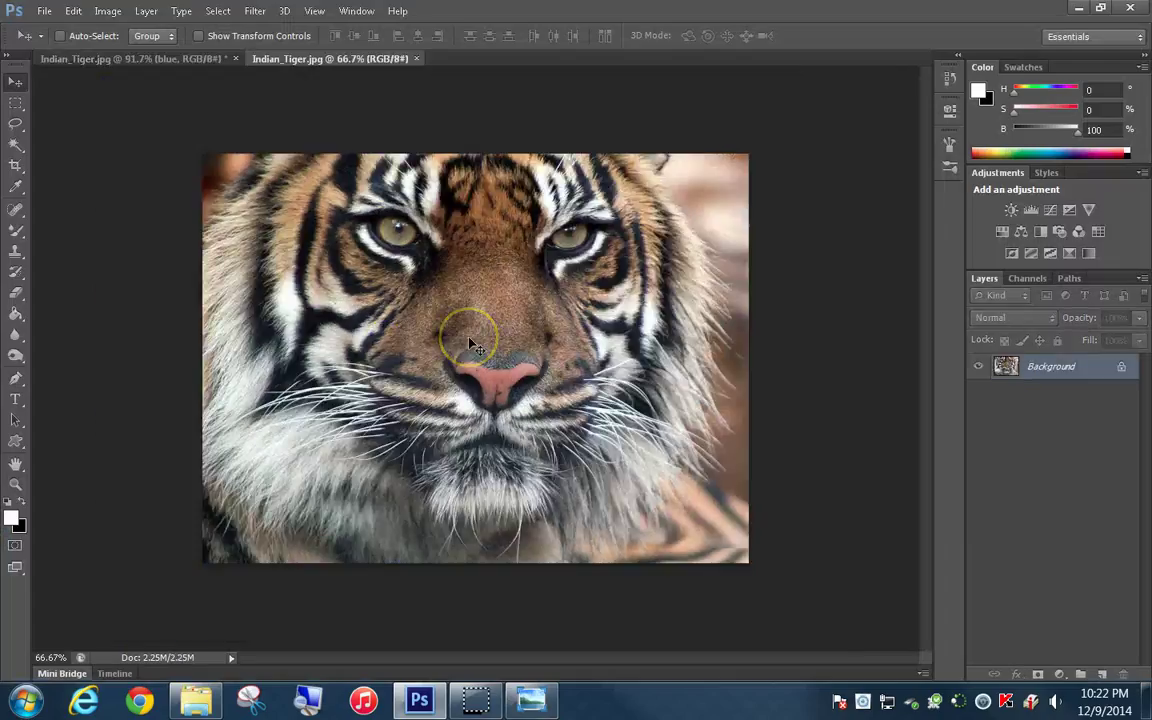
key("ctrl+0")
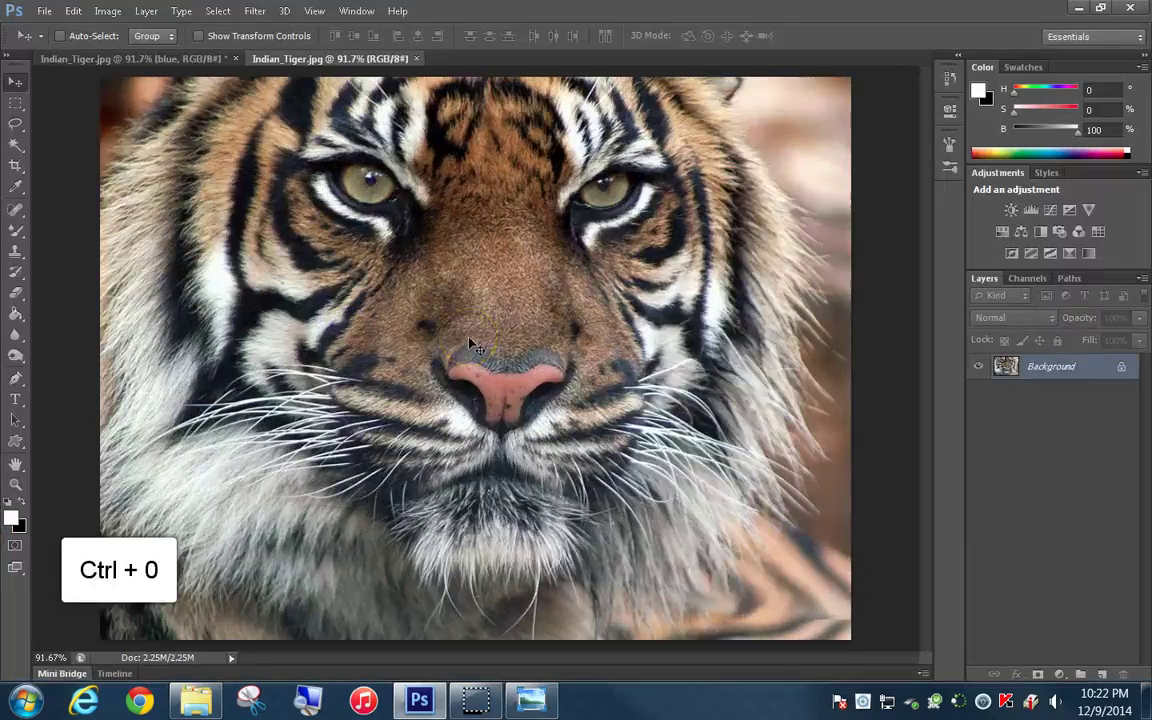
Apply a Brightness/Contrast adjustment to the tiger photo with the contrast raised to its maximum
left_click(112, 12)
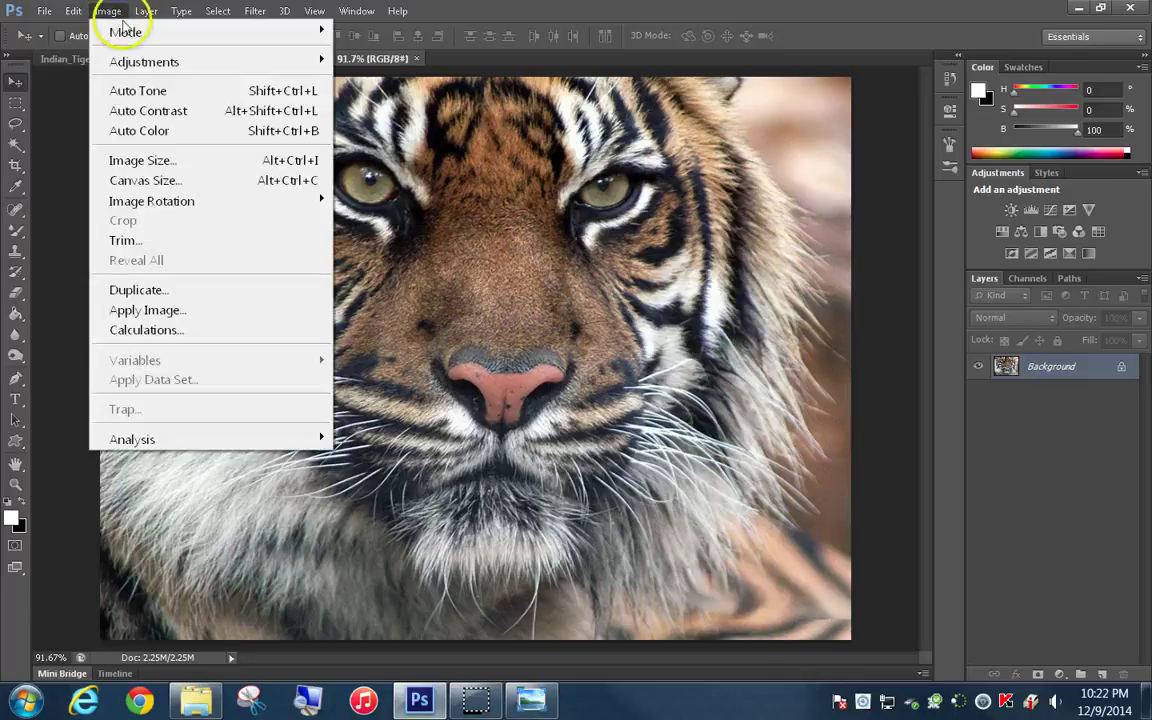
mouse_move(141, 62)
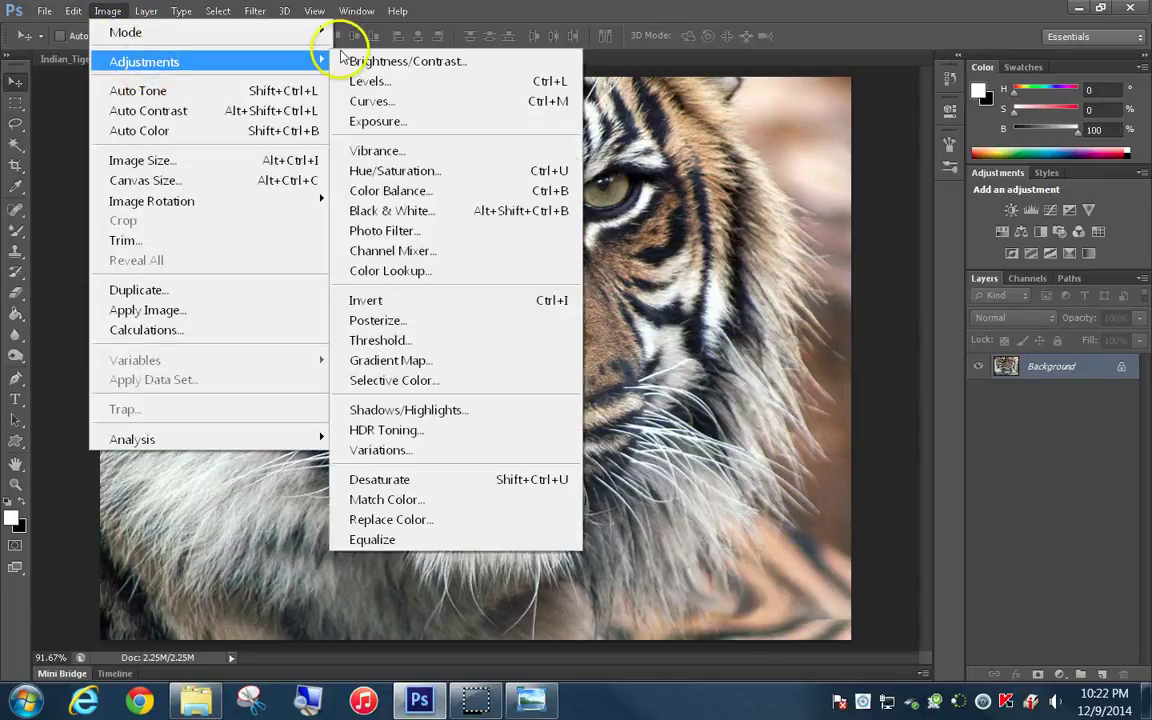
left_click(390, 62)
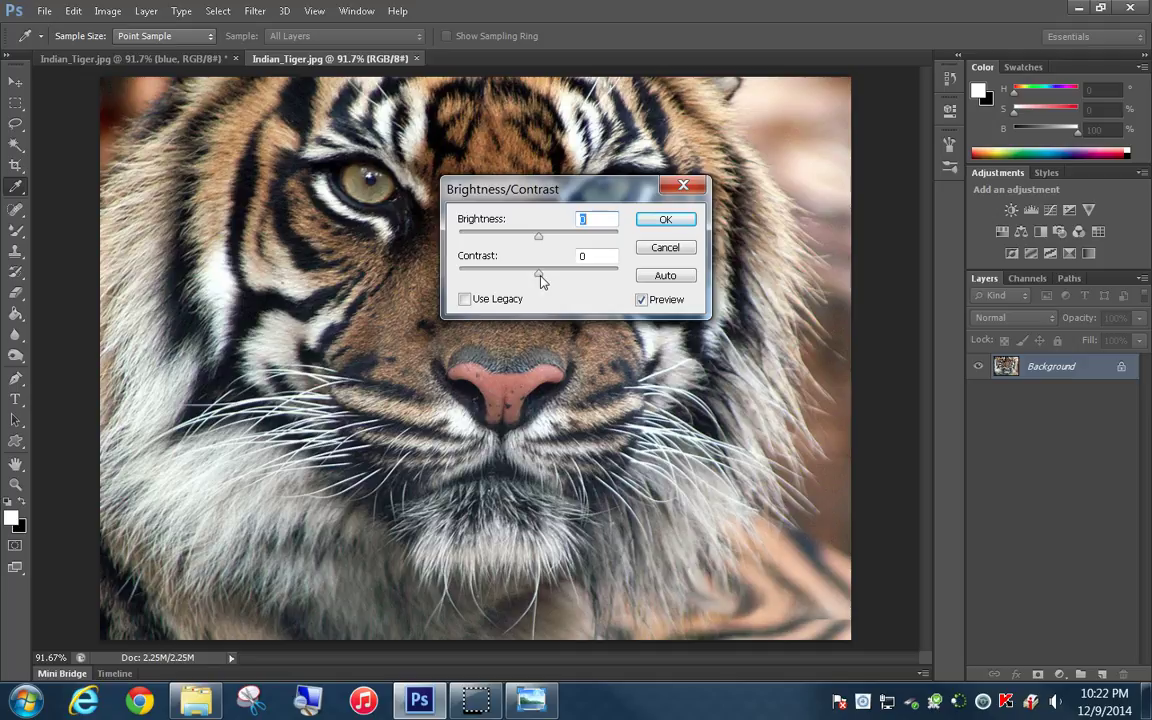
left_click_drag(540, 272, 660, 277)
left_click(665, 220)
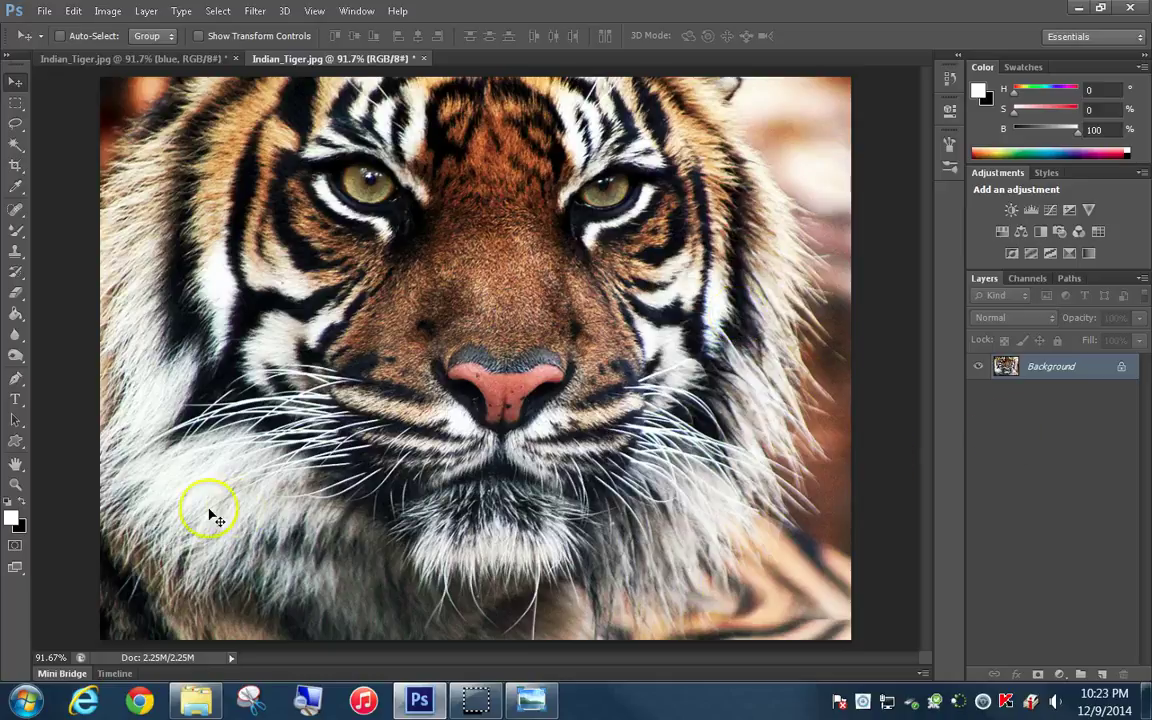
Add a new layer above the Background and name it blue
left_click(1102, 676)
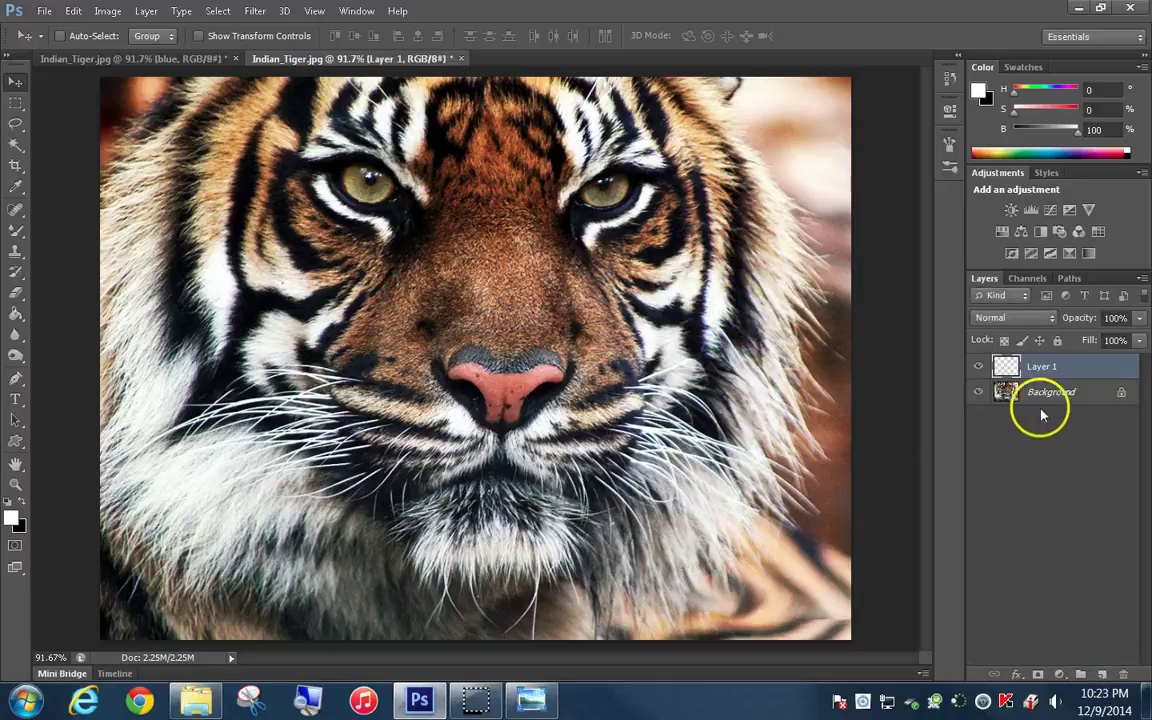
left_click(1048, 371)
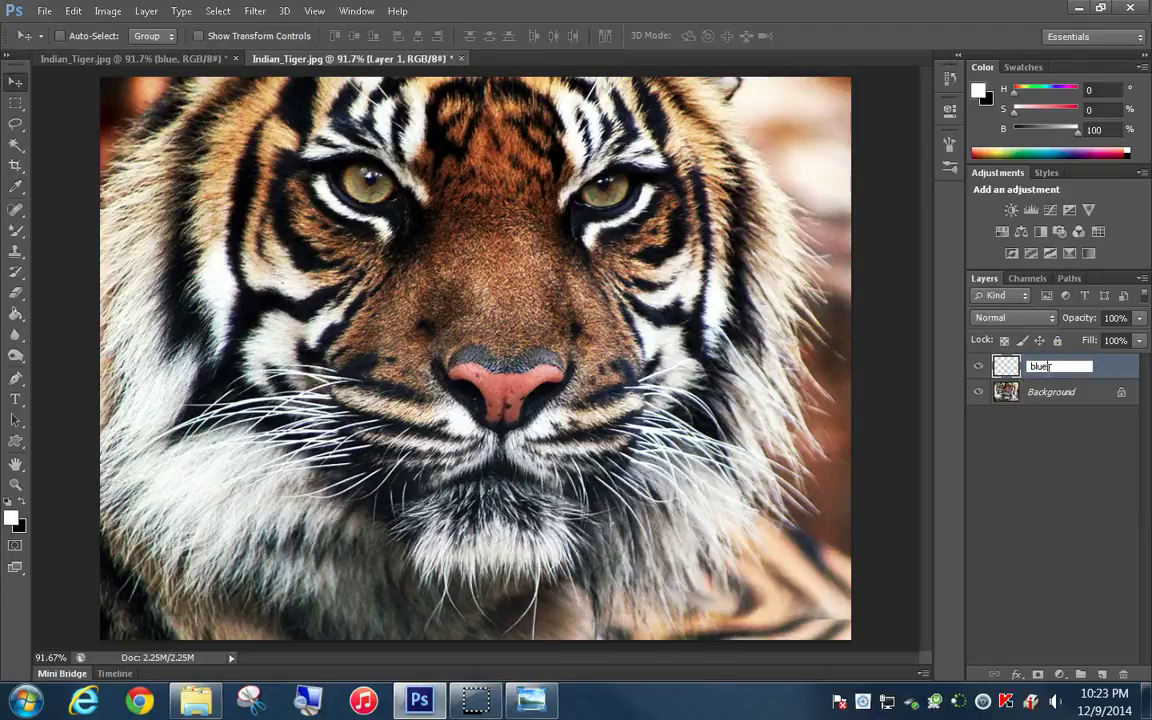
key("Return")
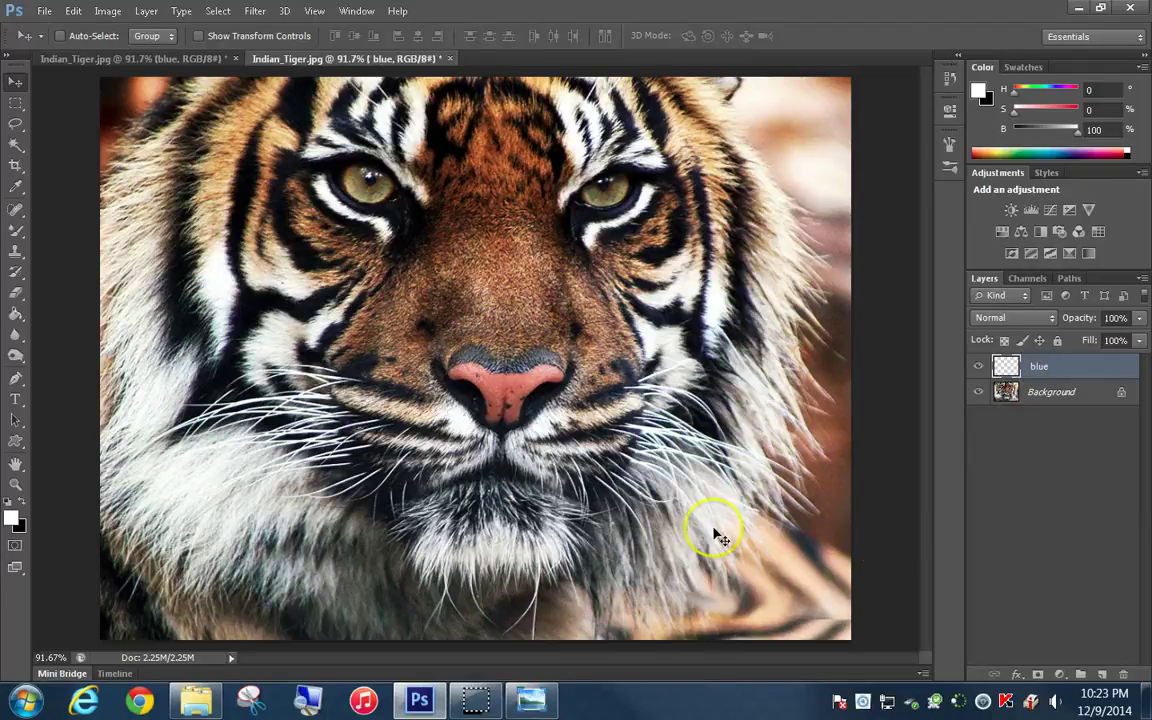
Set the foreground color to blue (H 226, S 72, B 95) and fill the blue layer with it using the Paint Bucket
left_click(12, 518)
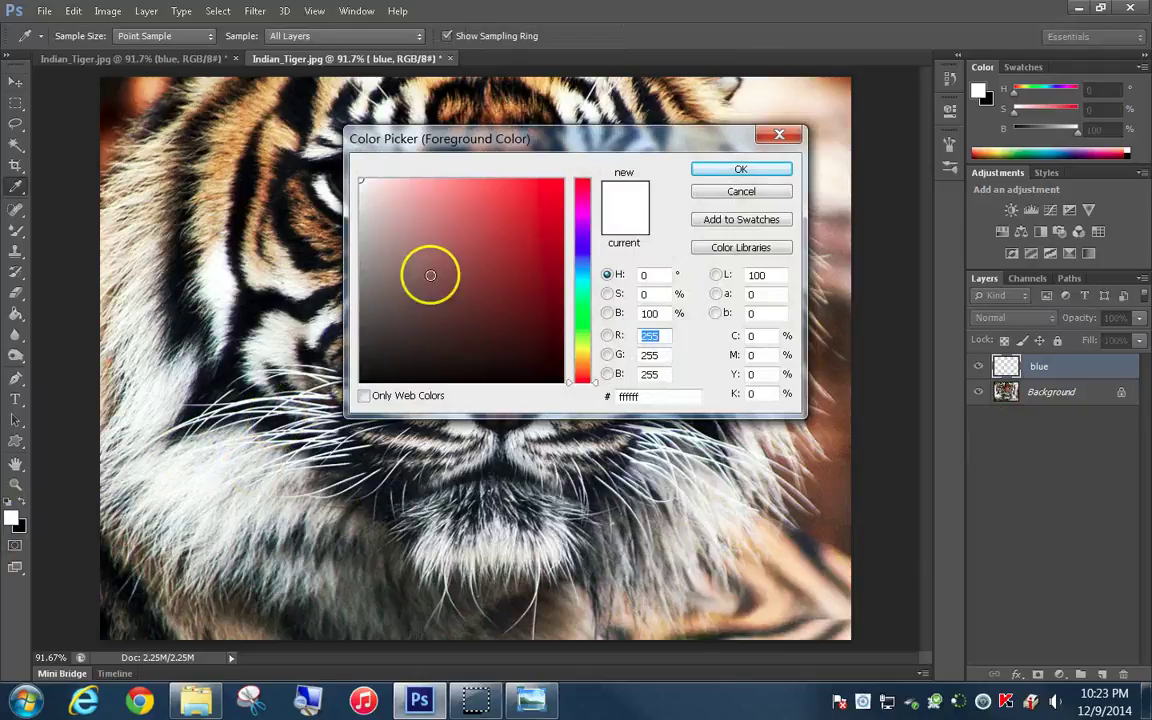
left_click(580, 252)
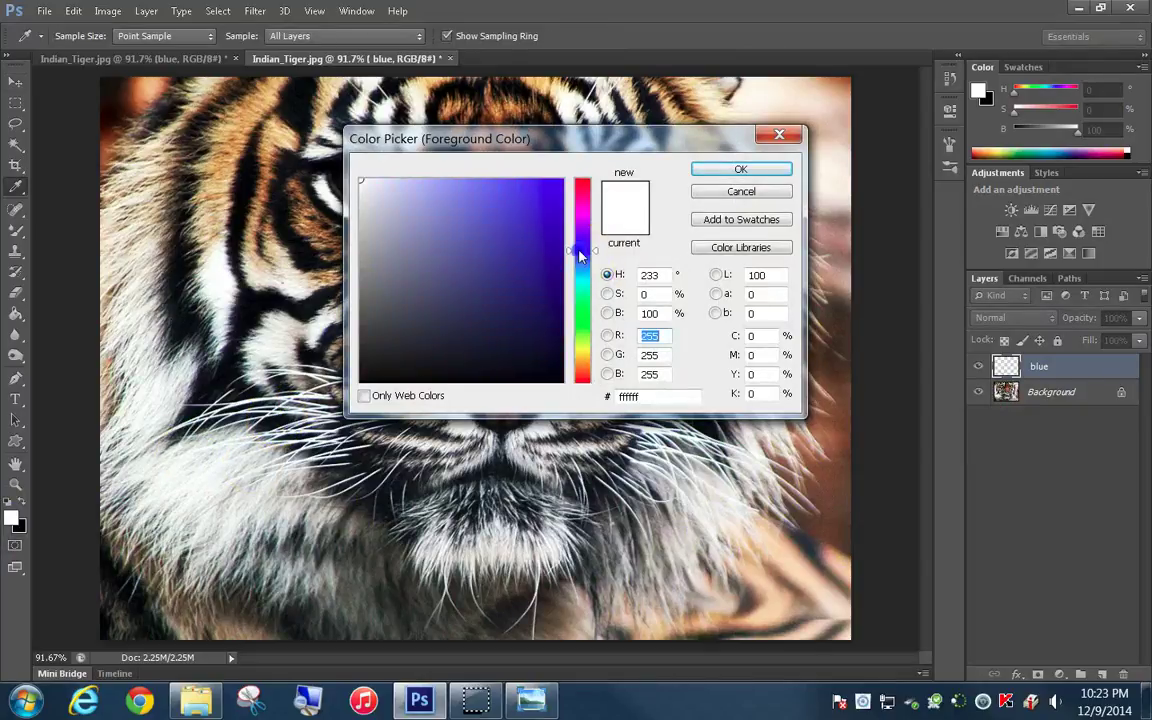
left_click(580, 255)
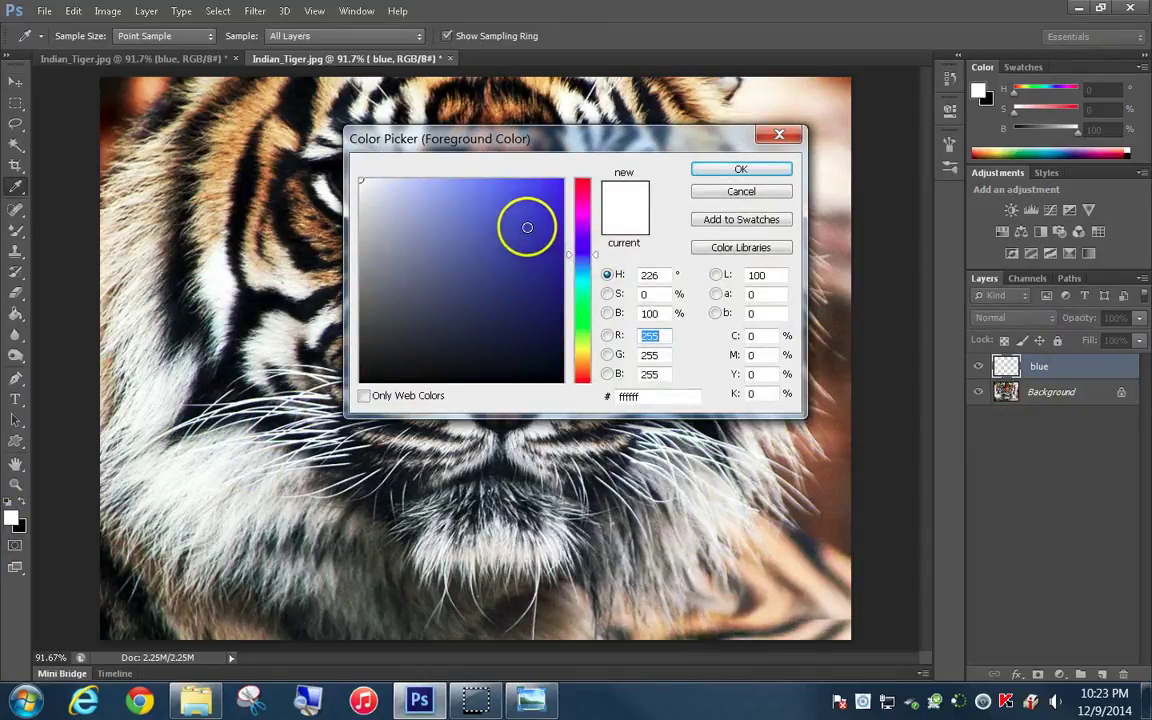
left_click_drag(527, 227, 510, 197)
left_click(506, 190)
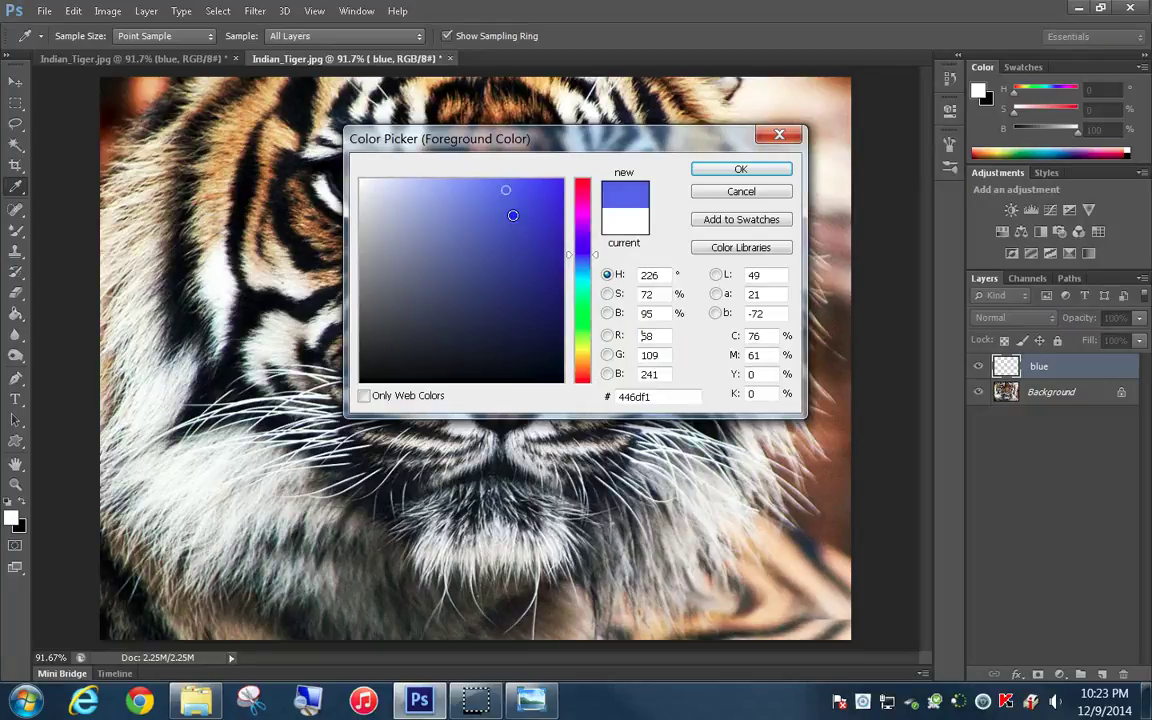
left_click(741, 170)
key("v")
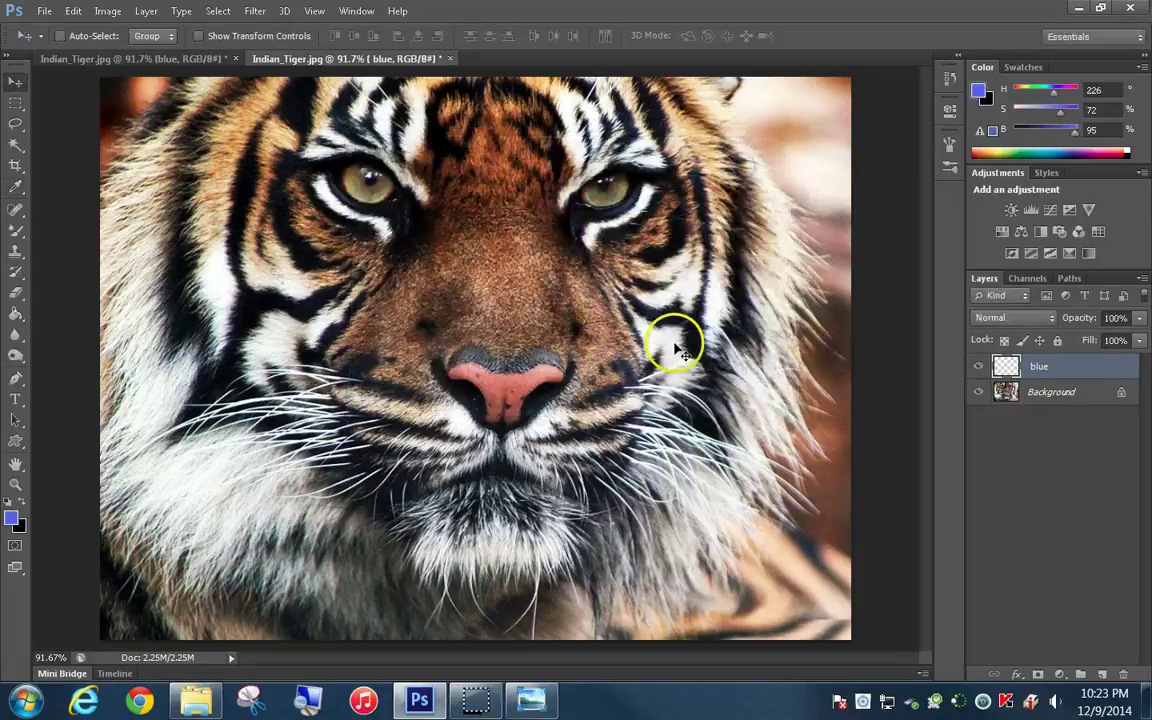
left_click(15, 316)
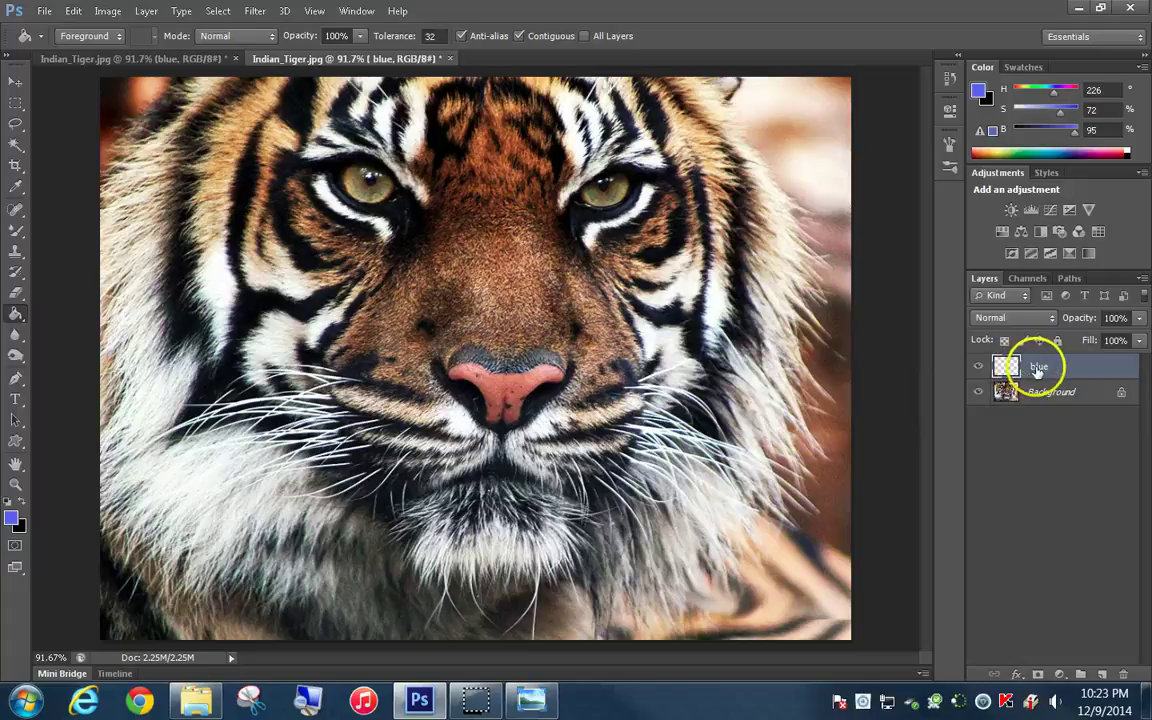
left_click(490, 368)
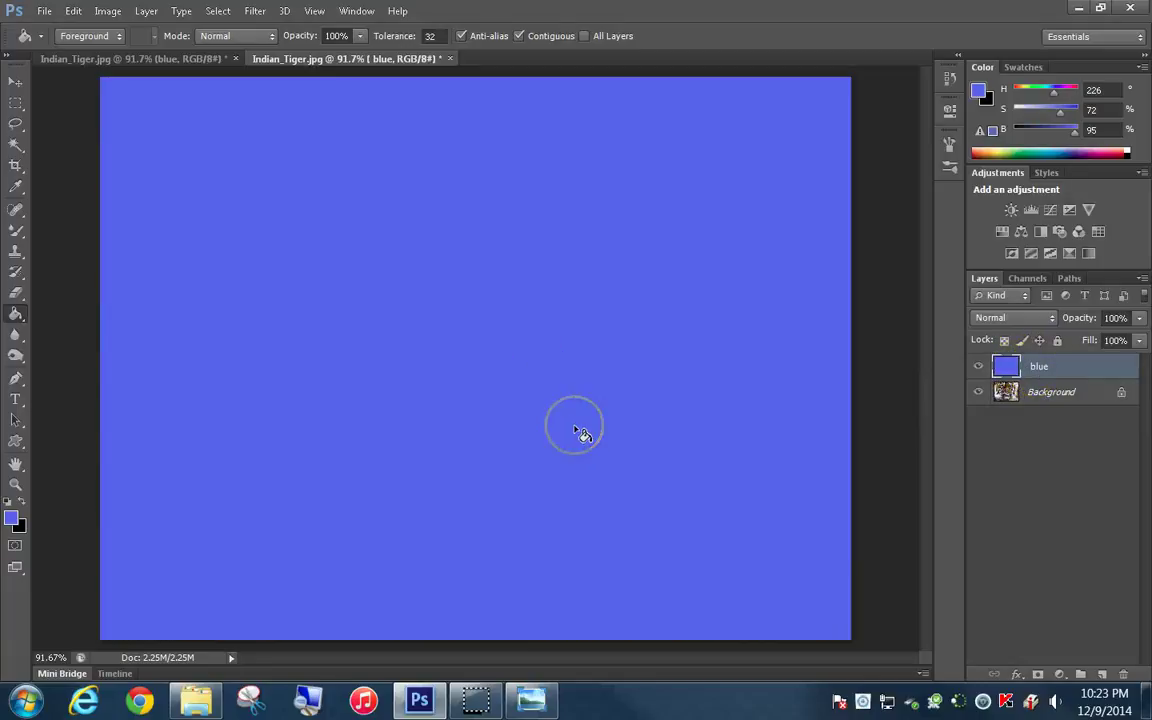
Convert the locked Background into a layer named background at 80% opacity and place the blue layer beneath it
double_click(1058, 397)
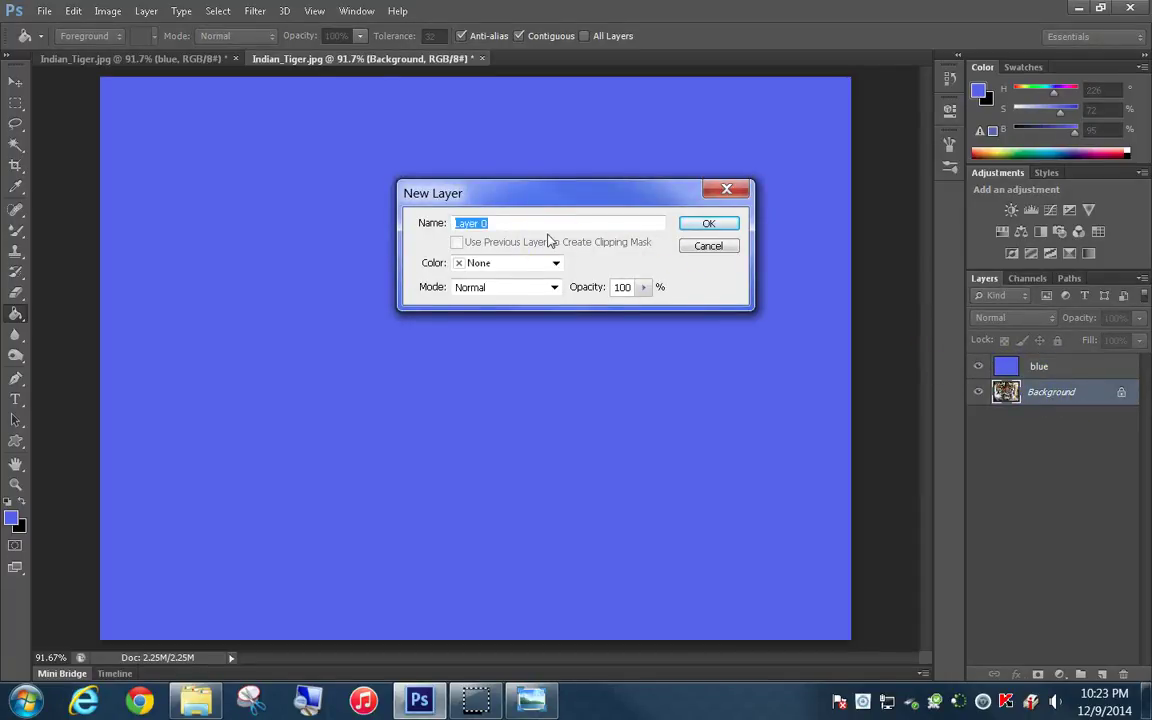
type("background")
double_click(623, 287)
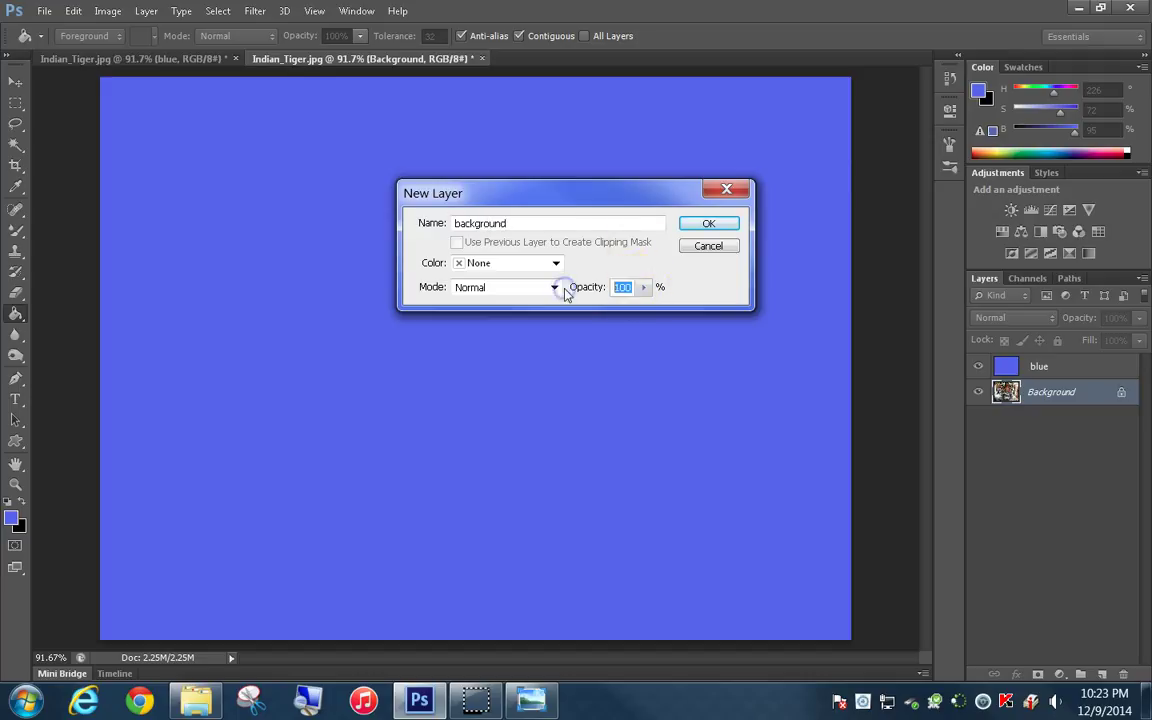
left_click(700, 224)
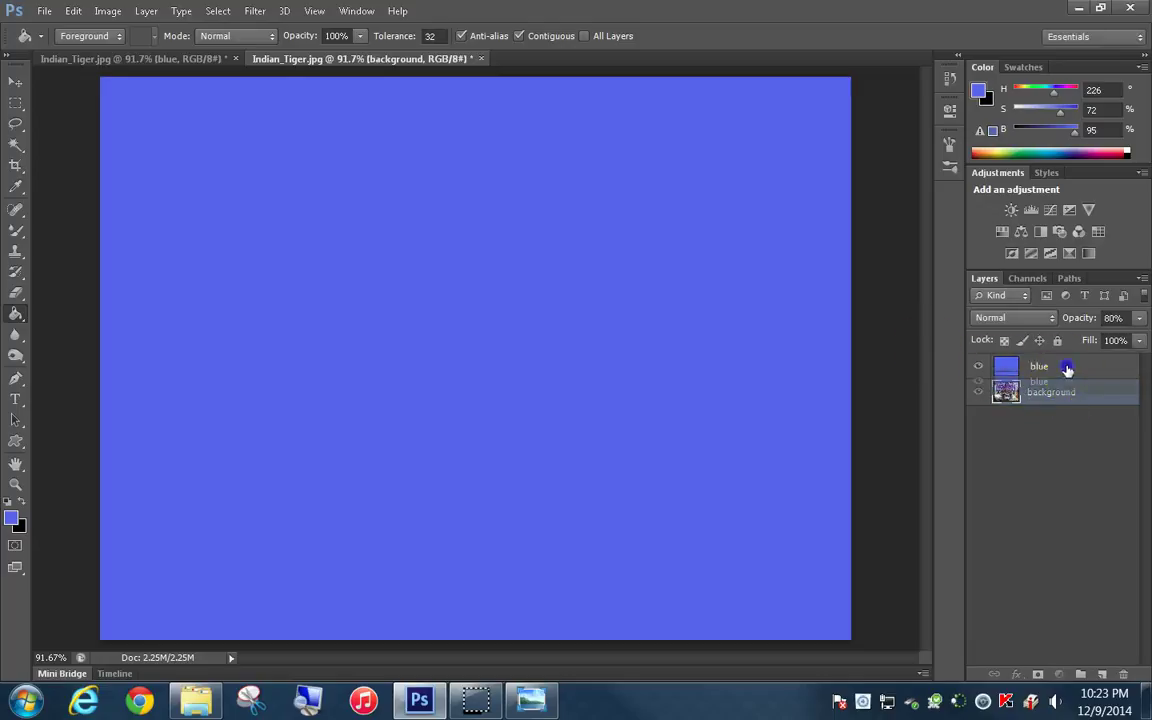
left_click_drag(1066, 369, 1082, 434)
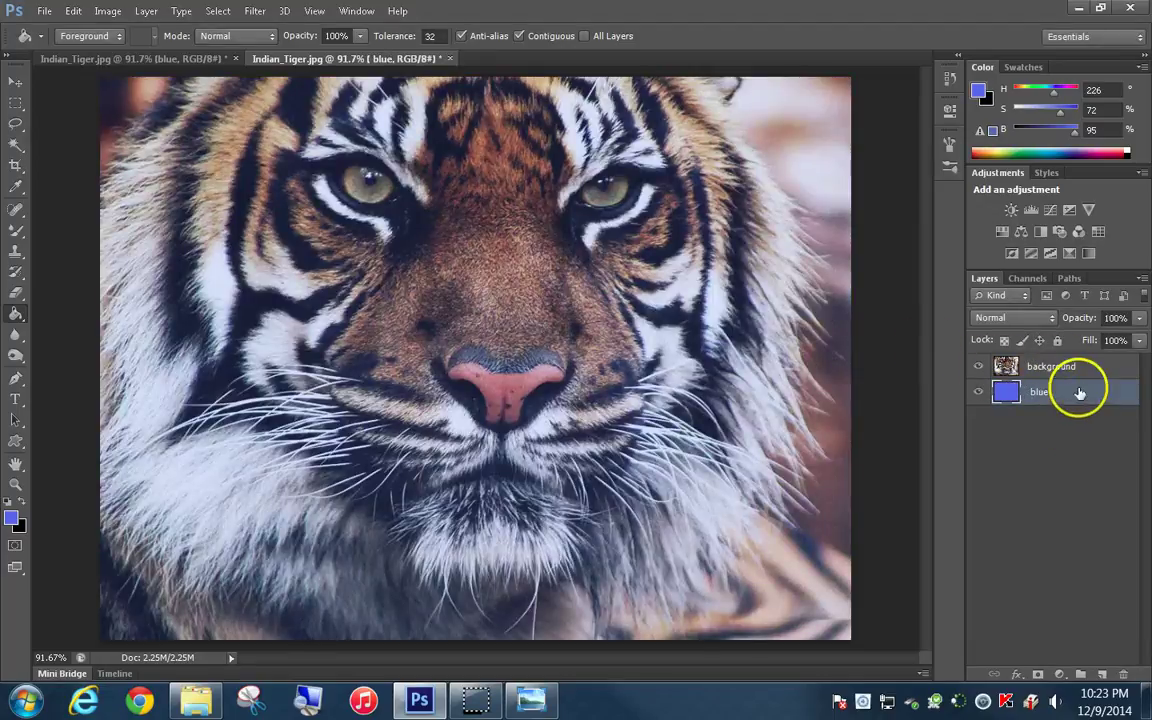
Add a new layer named mixer paint and move it to the top of the layer stack
left_click(1101, 674)
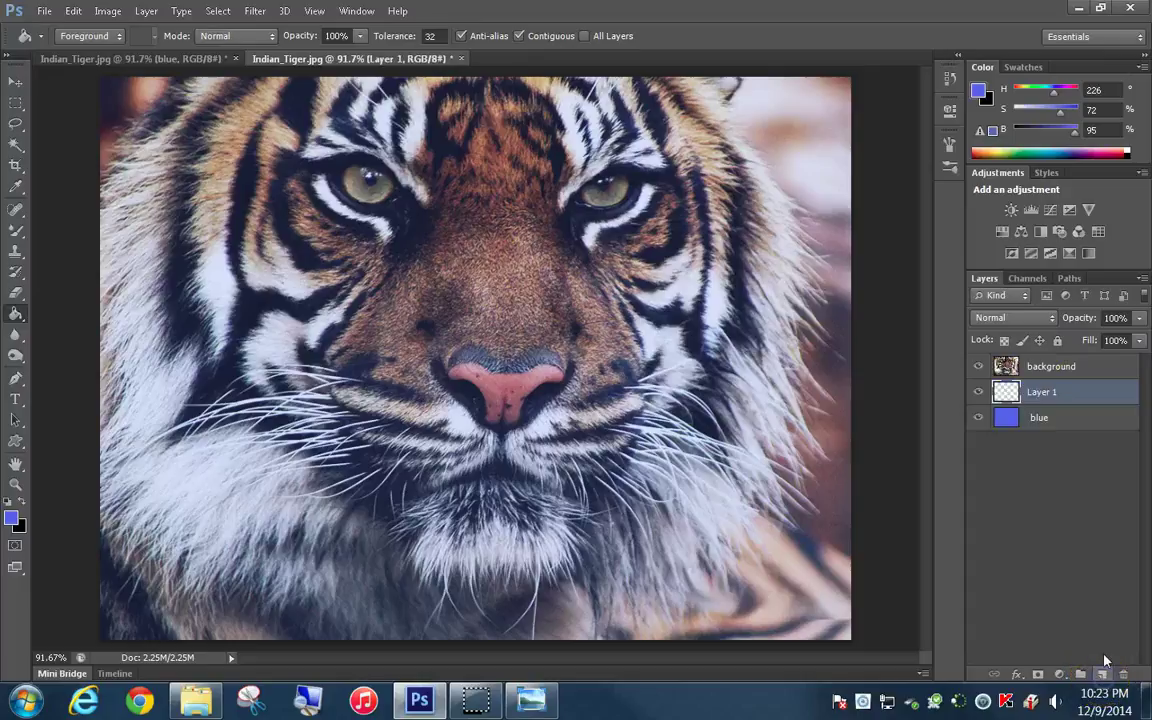
double_click(1040, 392)
key("Return")
left_click_drag(1039, 400, 1048, 367)
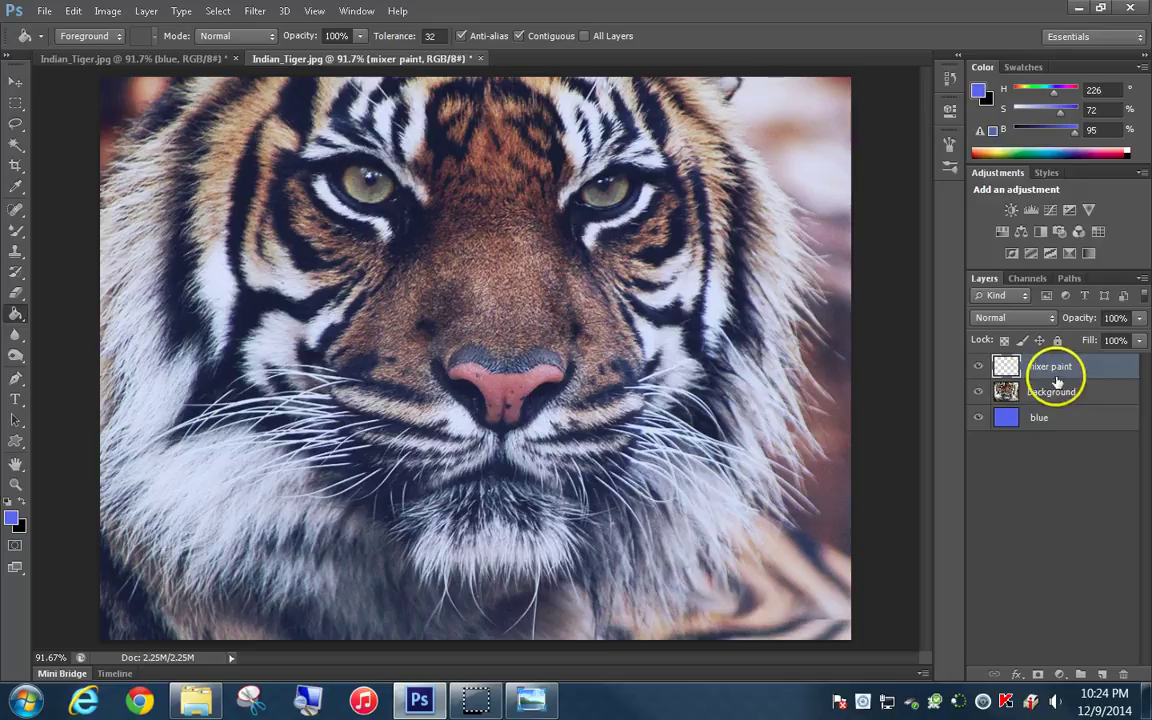
Choose the Mixer Brush Tool for the mixer paint layer and hide the blue layer
left_click(19, 232)
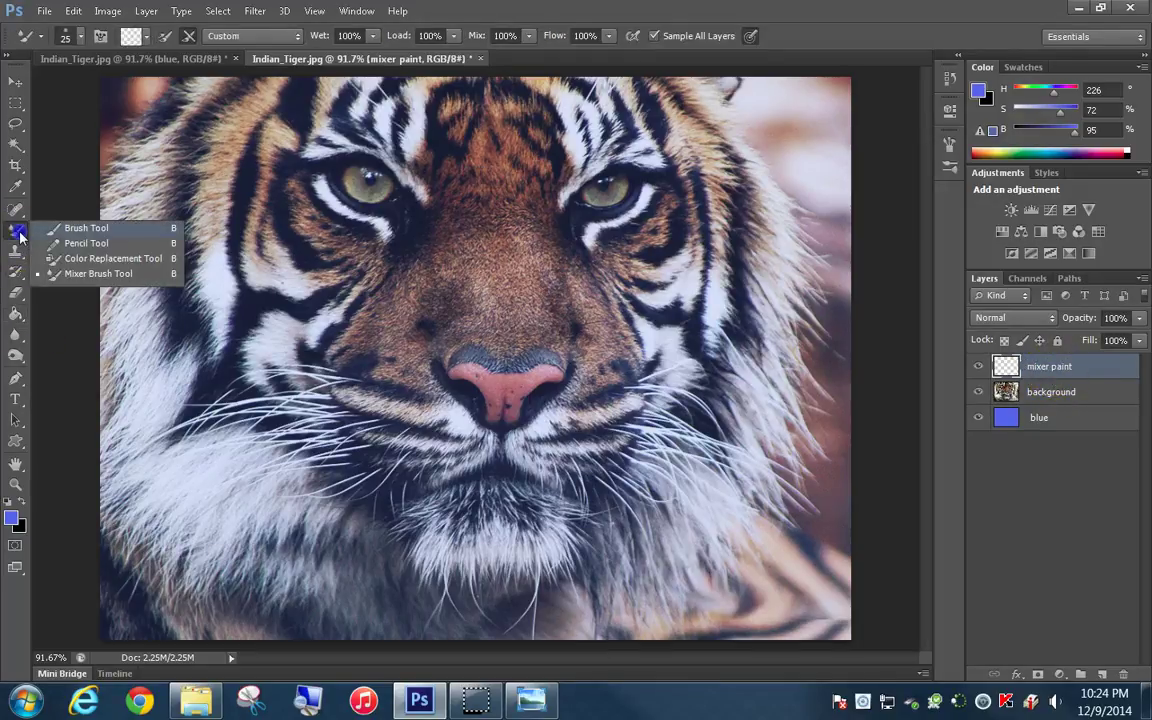
left_click(77, 274)
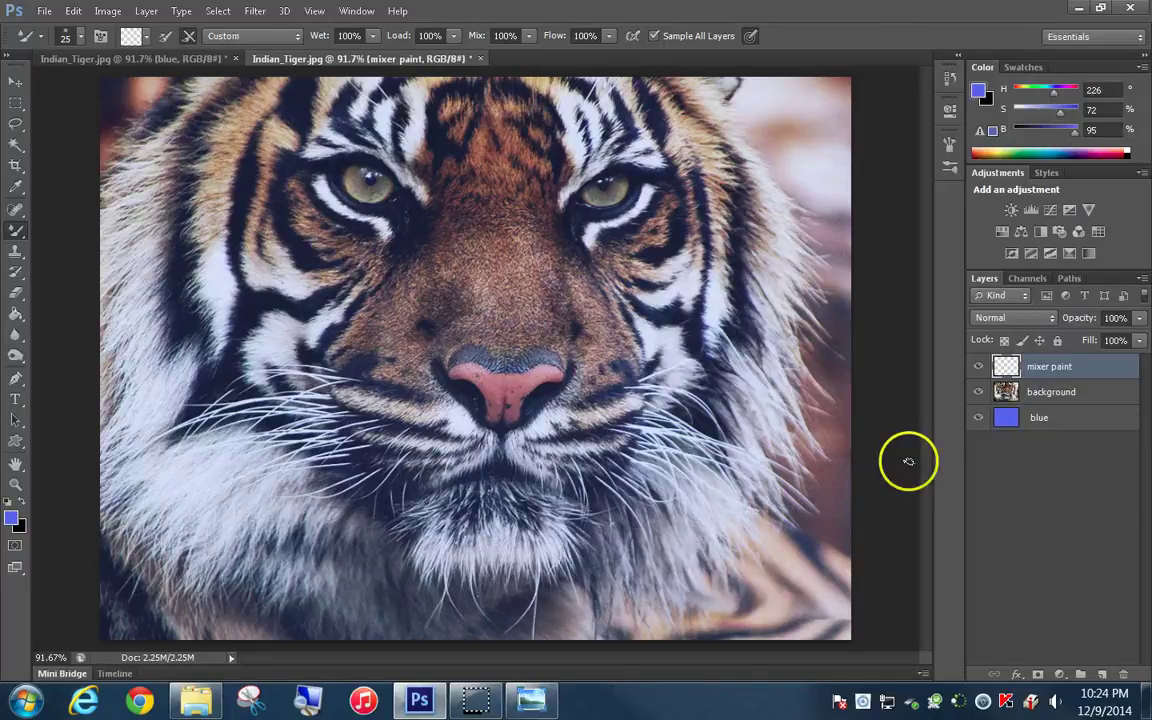
left_click(978, 418)
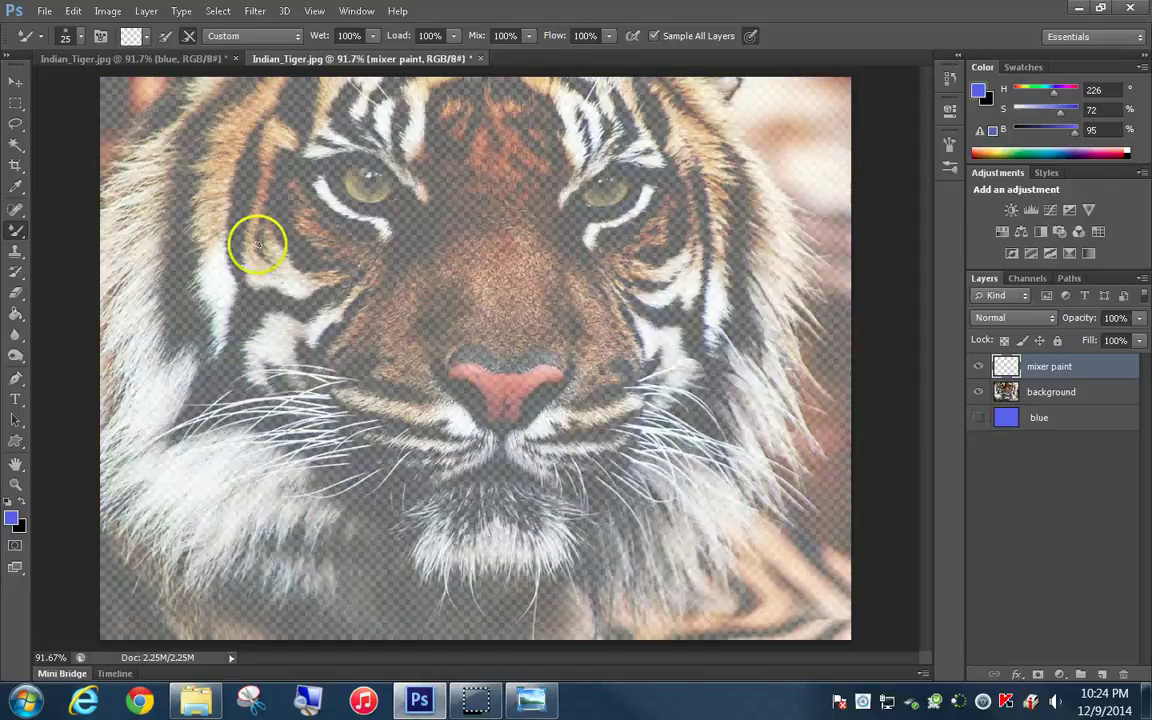
Set the Mixer Brush to clean, but not load, the brush after each stroke
left_click(163, 37)
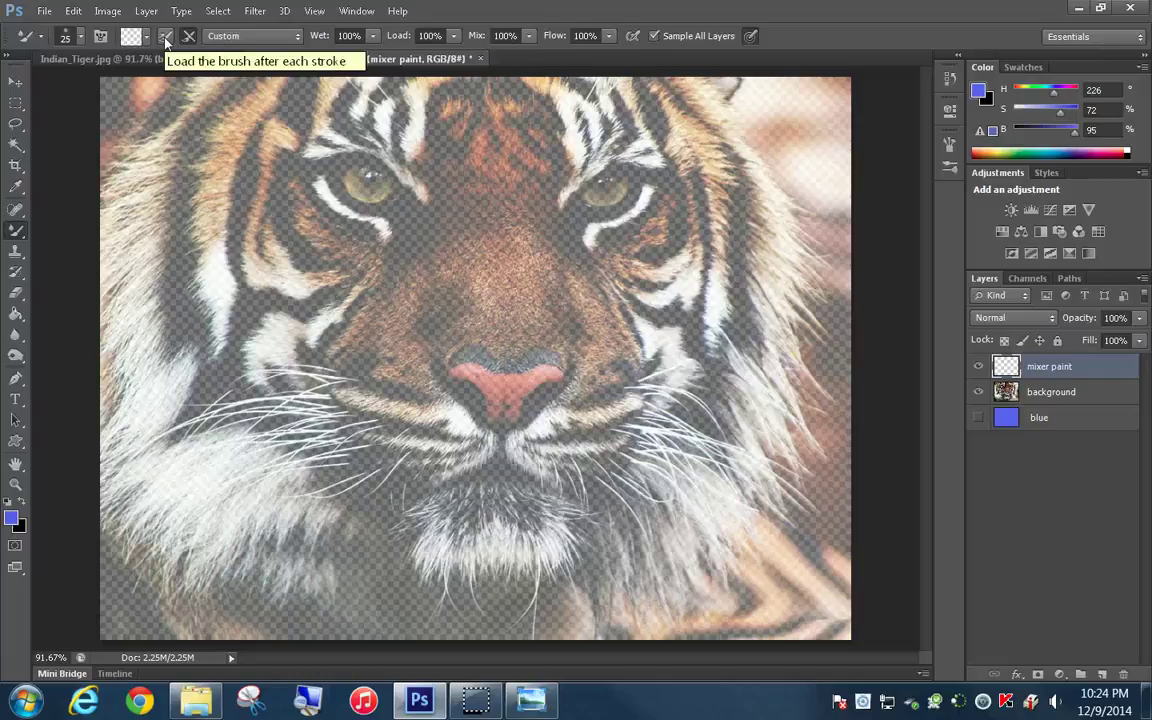
left_click(165, 40)
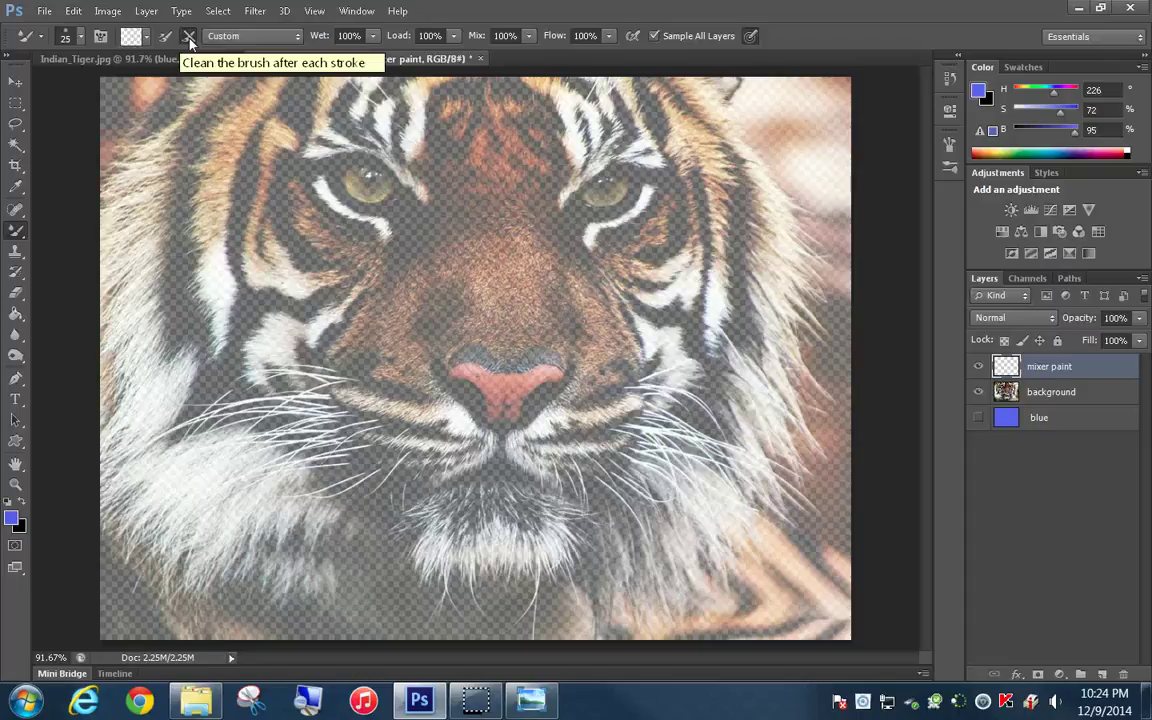
left_click(190, 41)
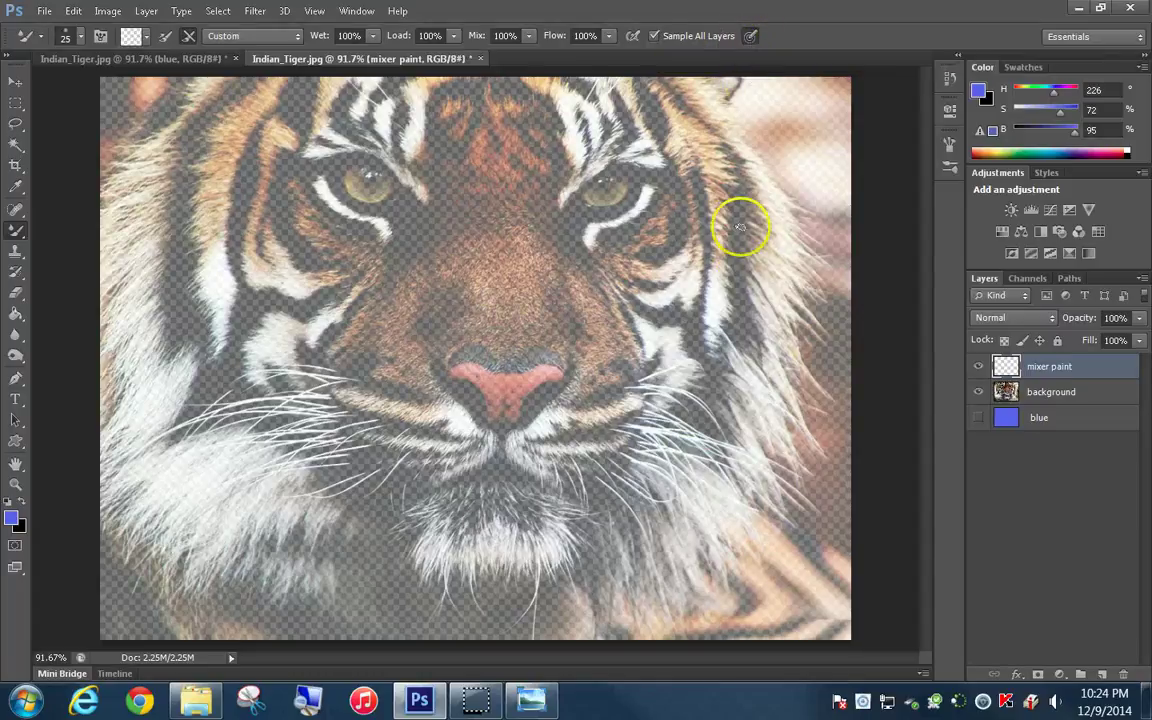
Choose the 59 px textured brush tip and set its roundness to 60% and its angle to -21°
left_click(354, 12)
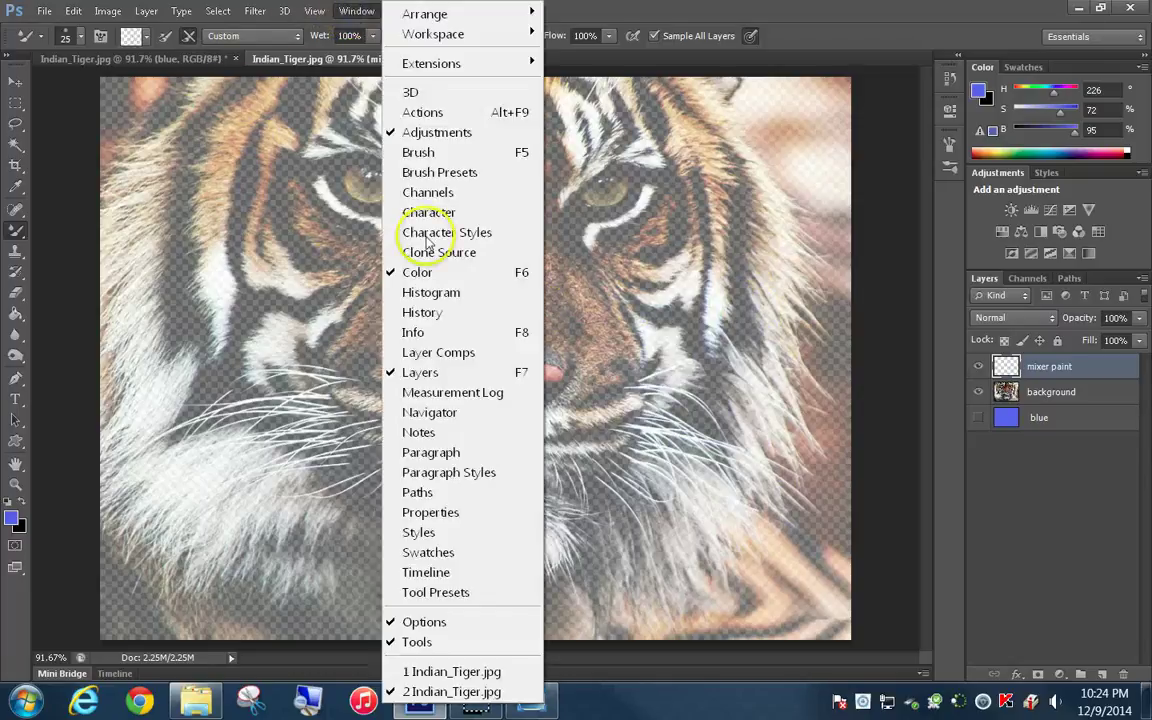
left_click(434, 154)
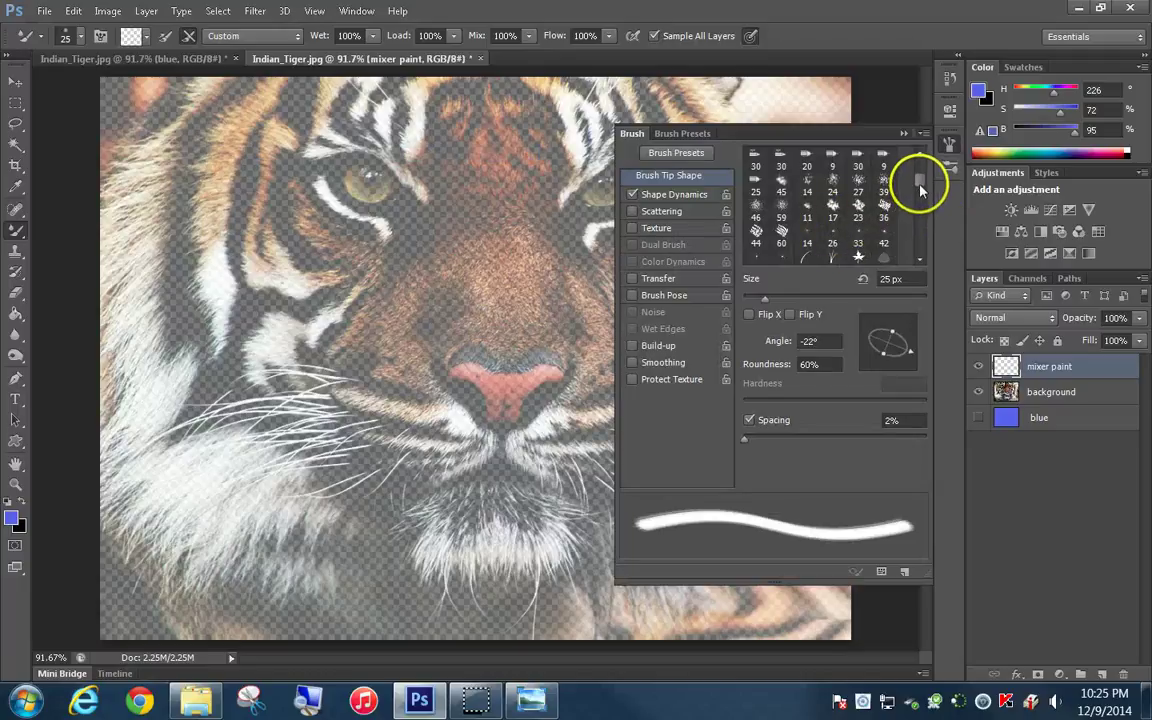
left_click(782, 210)
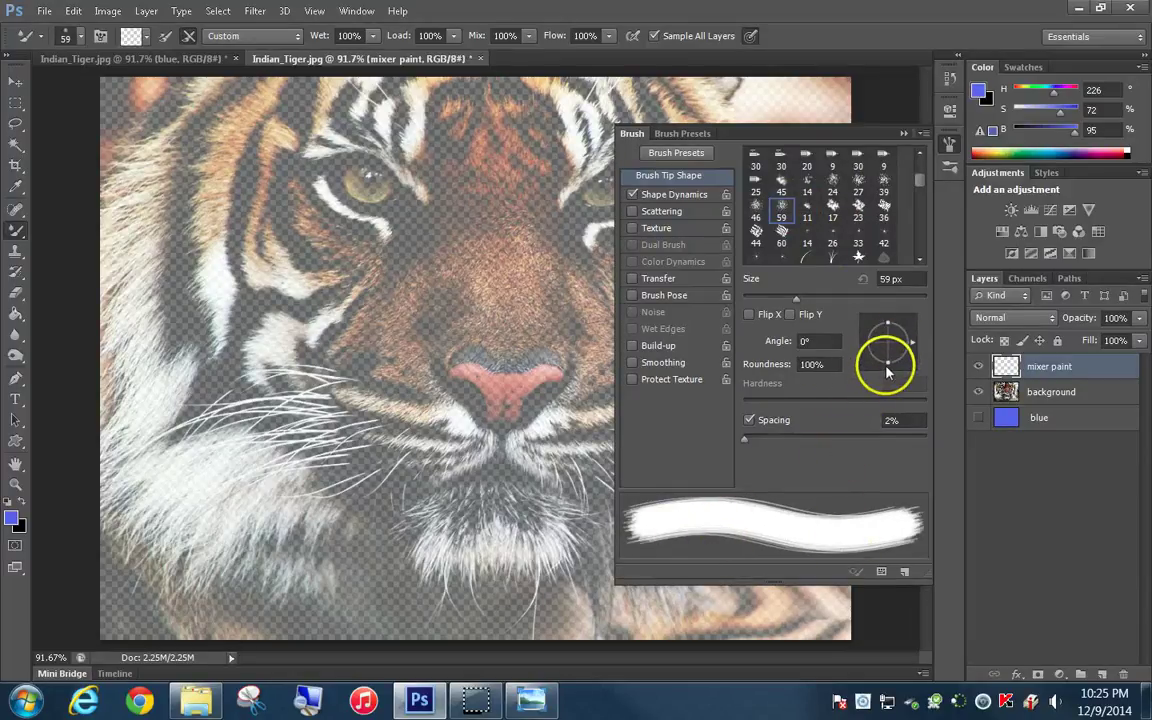
left_click_drag(887, 361, 912, 345)
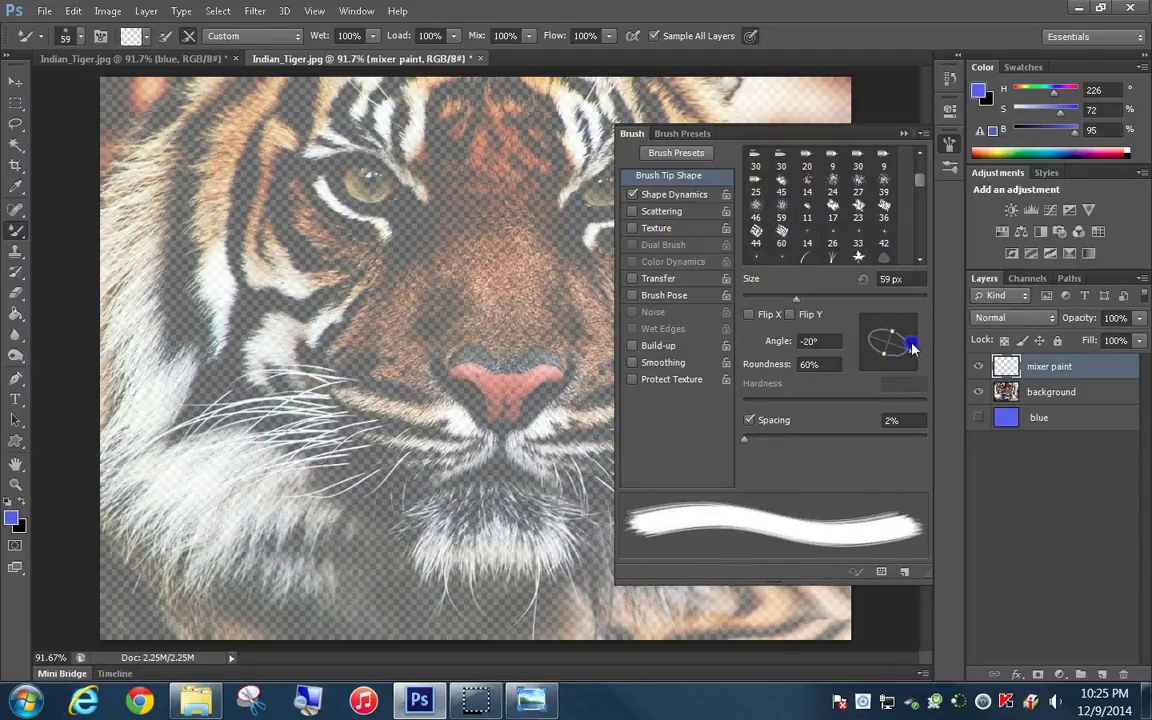
left_click(949, 149)
left_click(949, 149)
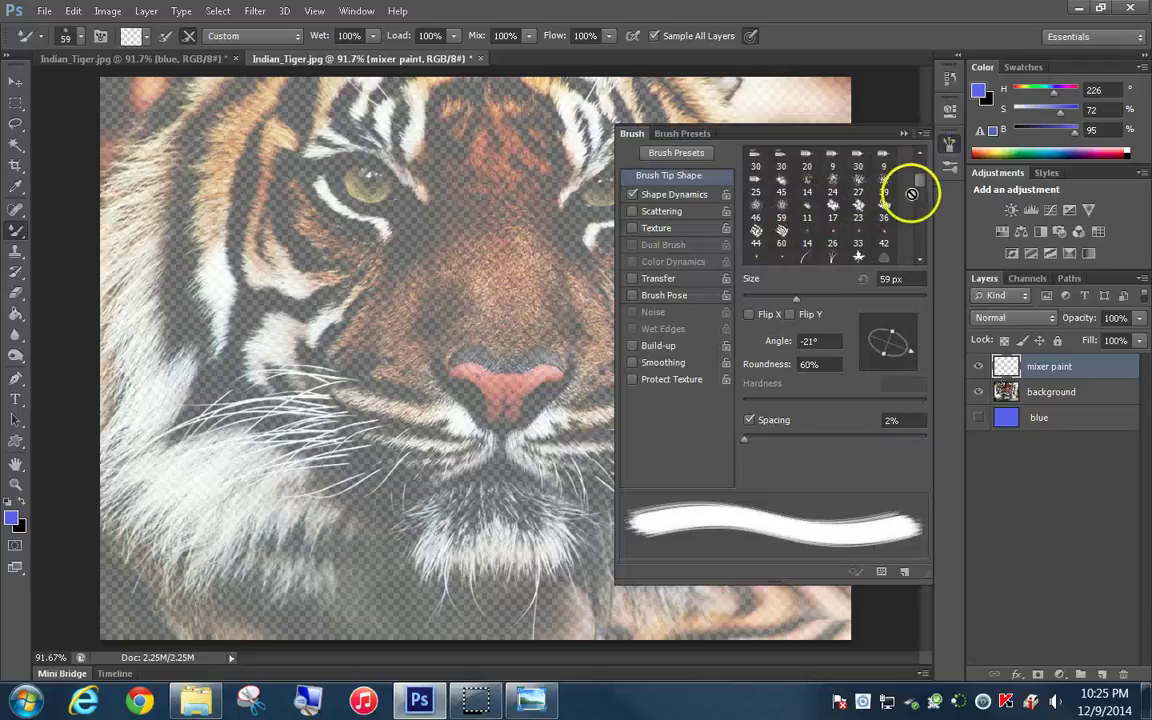
scroll(920, 186, "down", 3)
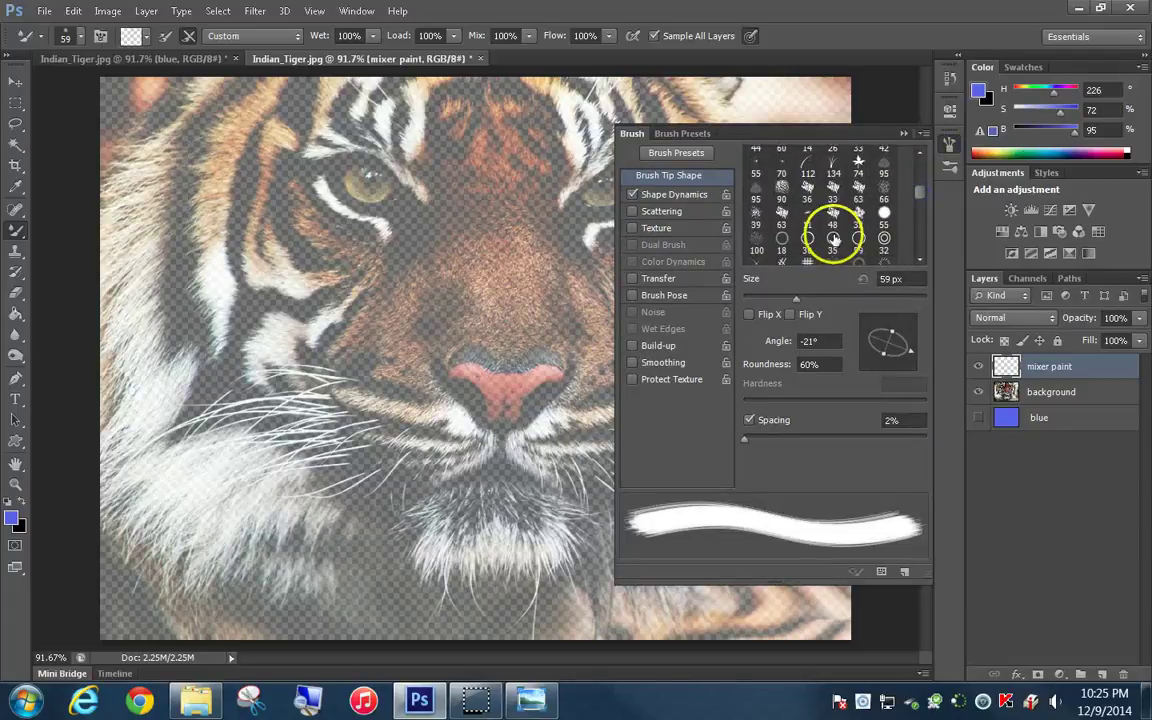
left_click(809, 341)
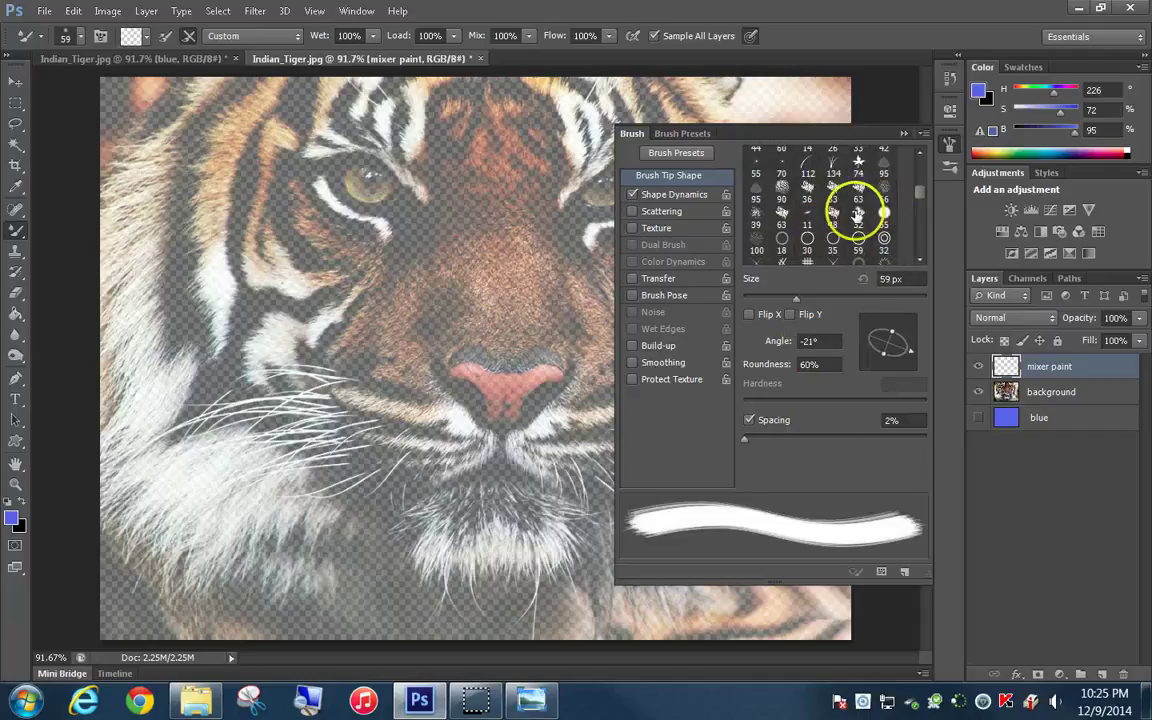
left_click(949, 145)
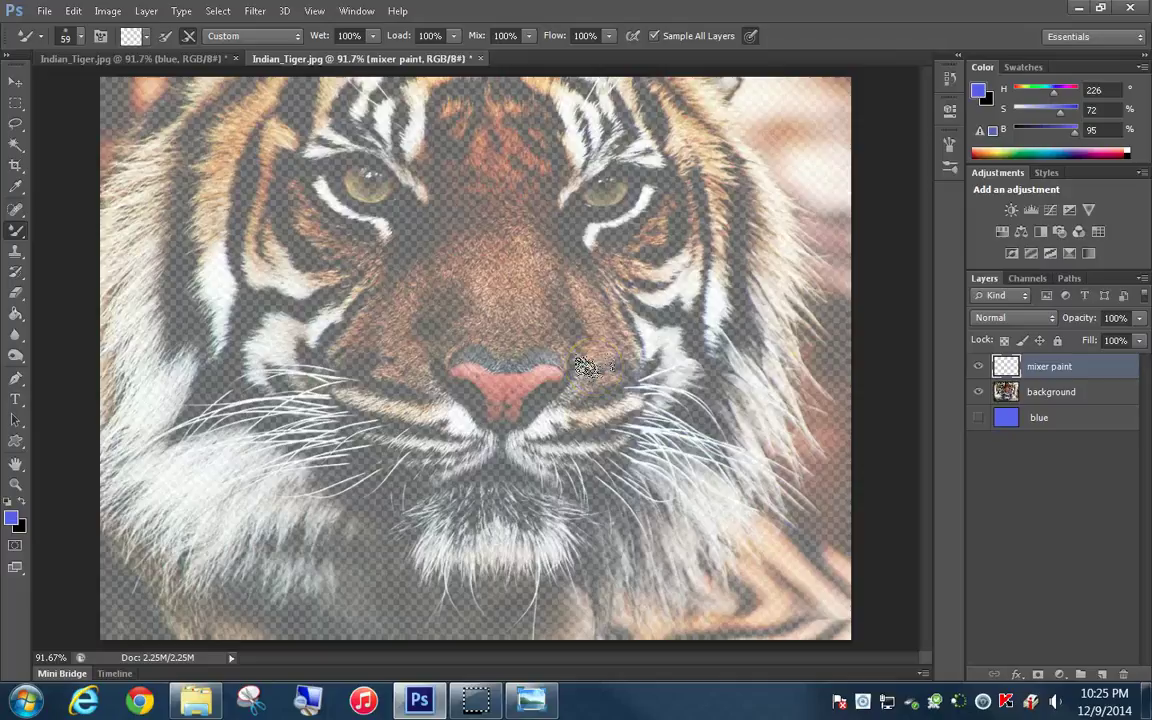
Reduce the Mixer Brush size to 25 px
left_click(81, 37)
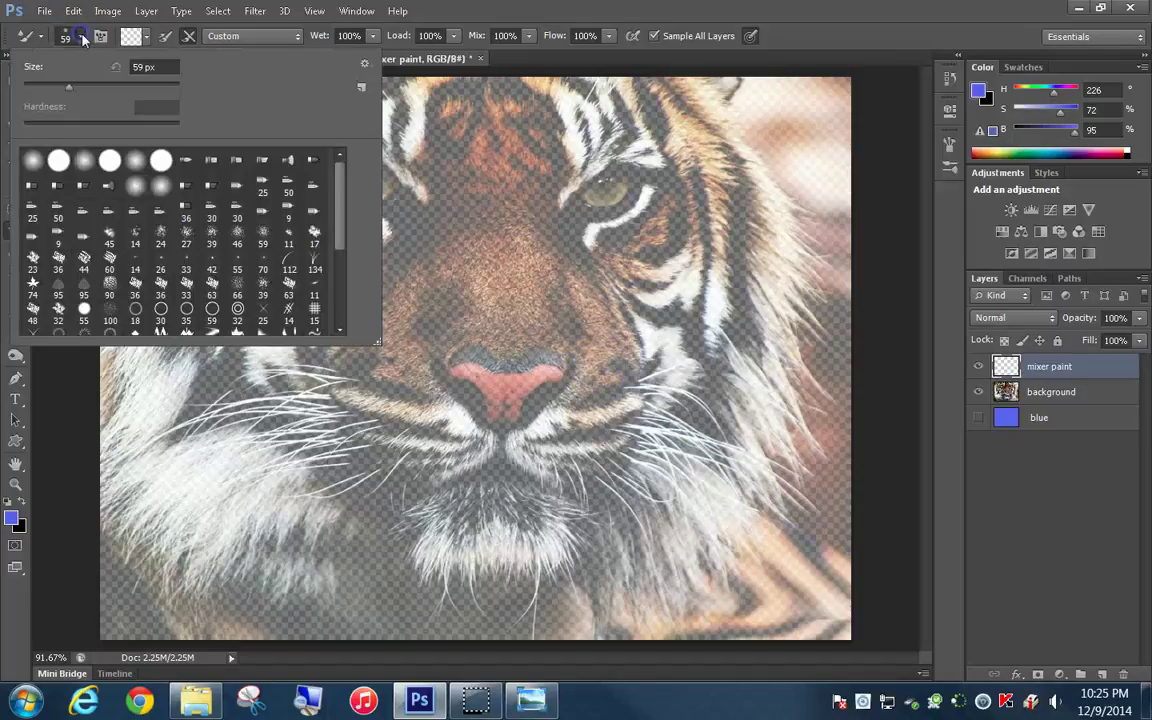
left_click(69, 92)
left_click(81, 37)
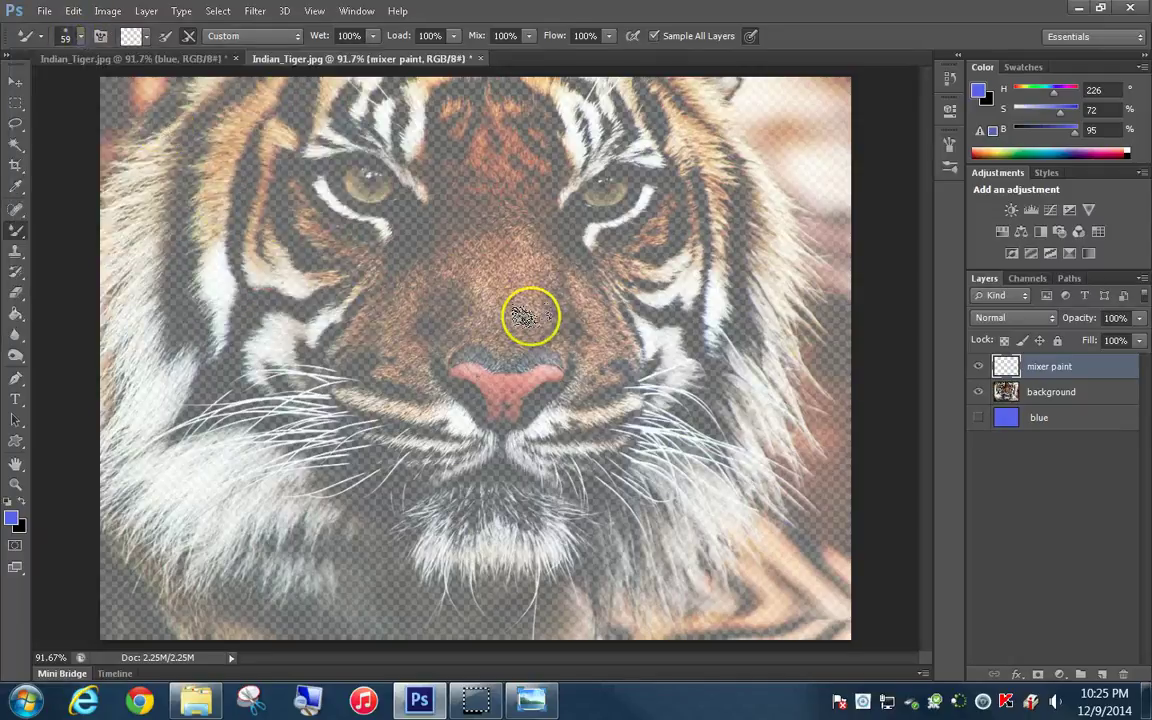
key("bracketleft")
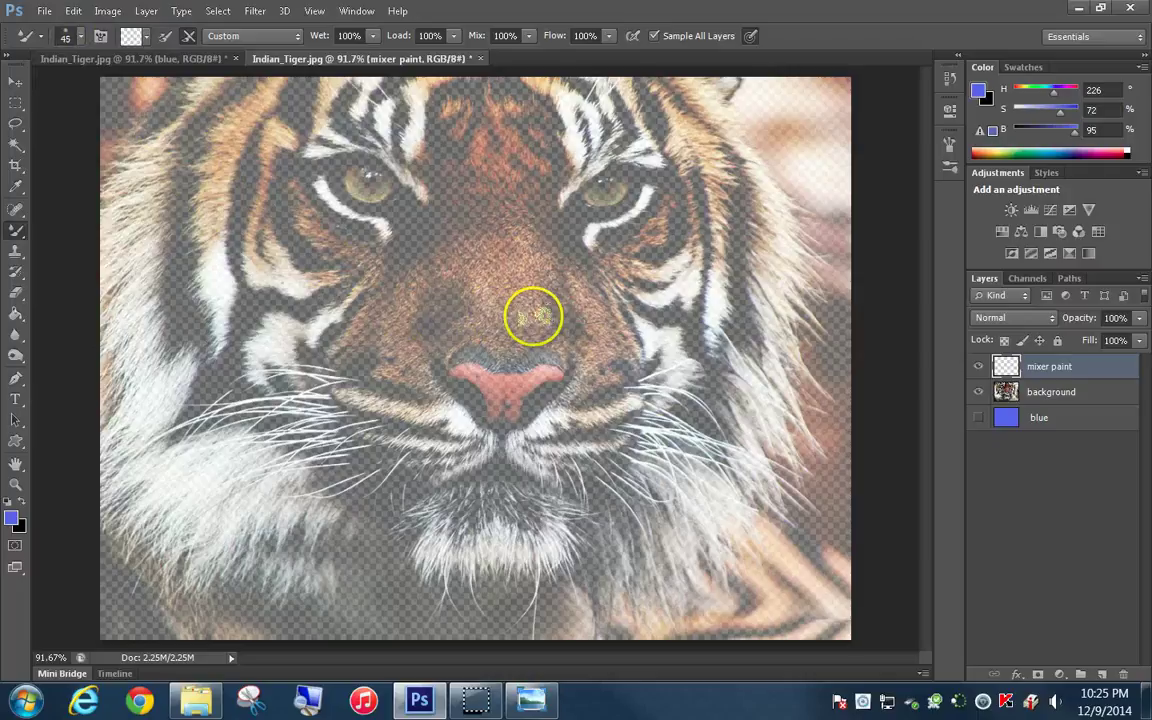
key("bracketleft")
key("bracketright")
key("bracketright")
key("bracketleft")
key("bracketleft")
key("bracketleft")
key("bracketleft")
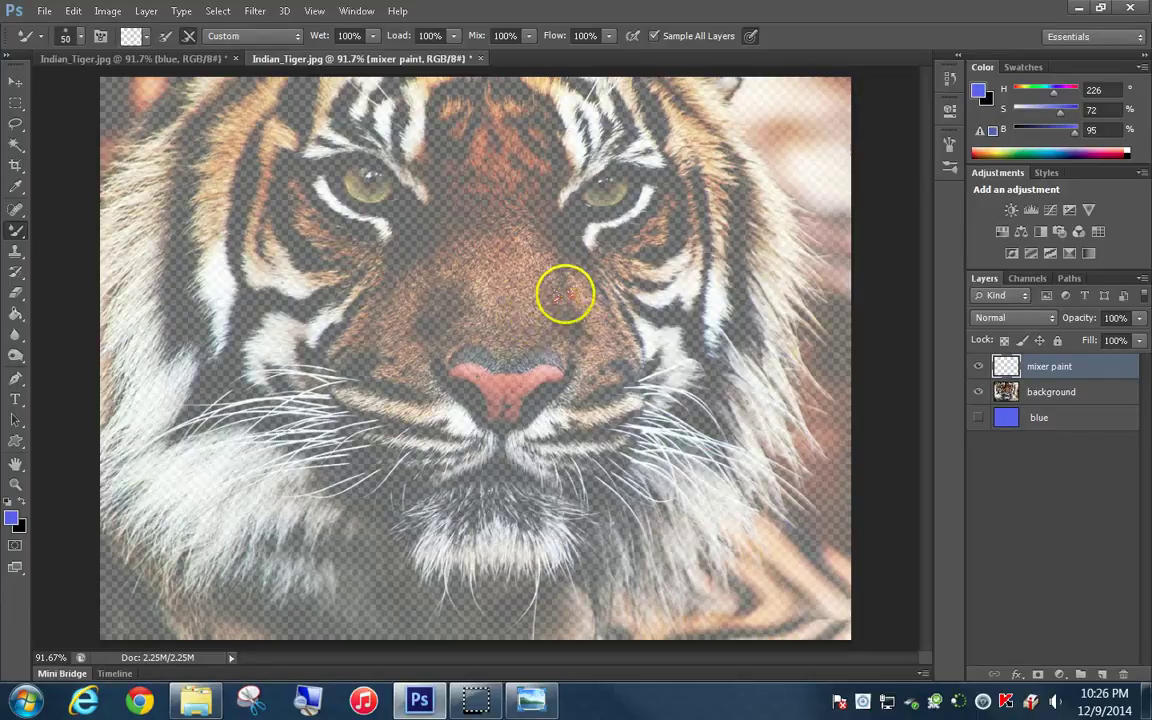
key("bracketleft")
key("bracketleft")
key("bracketleft")
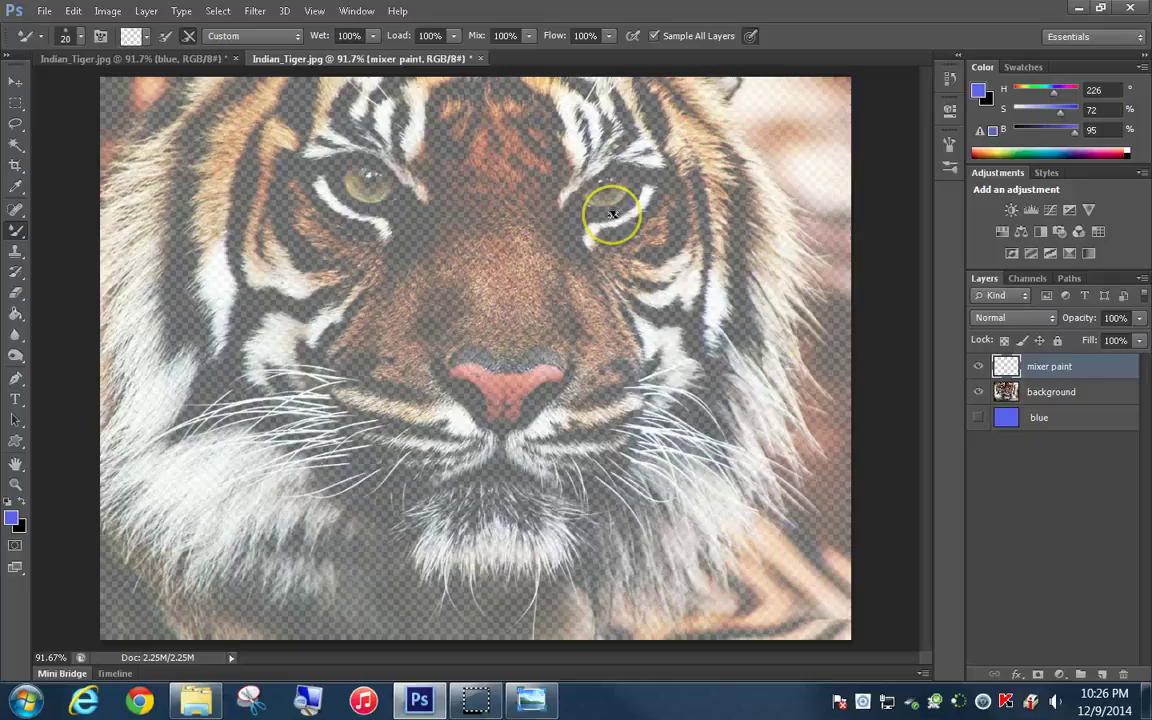
left_click_drag(612, 213, 612, 208)
key("bracketright")
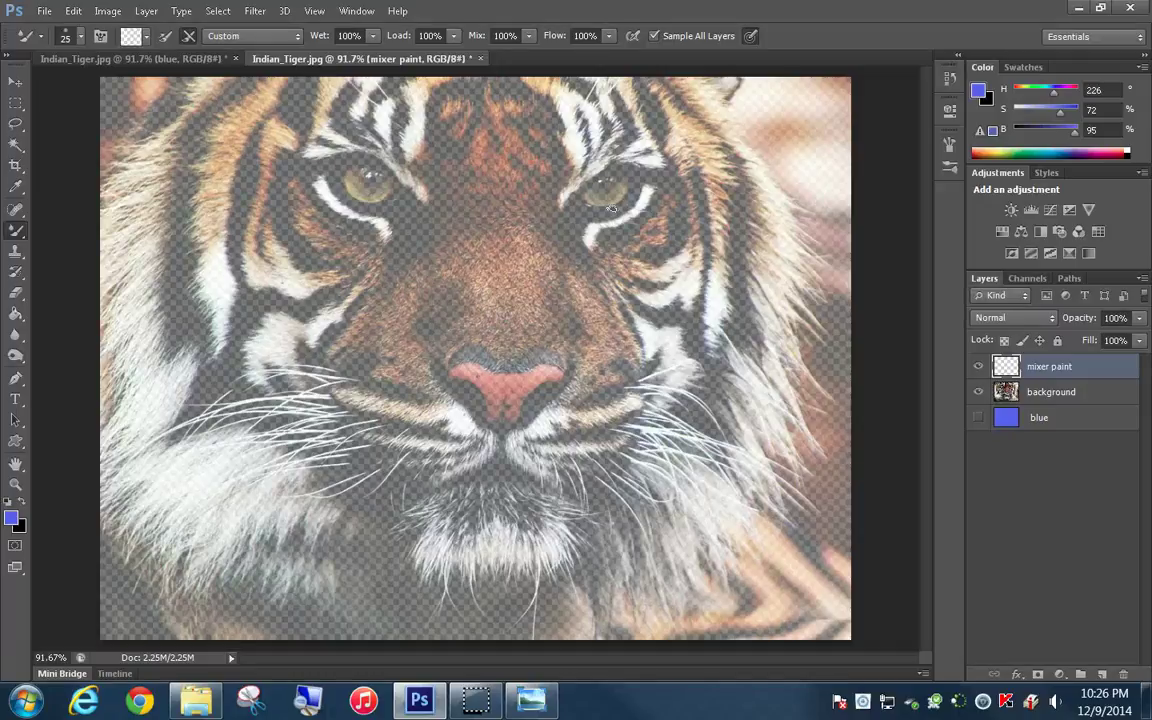
Paint over the tiger's eye on the right side of the image and its surrounding fur, following the contours and hair direction
left_click_drag(590, 226, 588, 240)
left_click(589, 259)
mouse_move(612, 208)
left_mouse_down()
mouse_move(625, 188)
mouse_move(590, 192)
mouse_move(605, 183)
left_mouse_up()
mouse_move(597, 187)
left_mouse_down()
mouse_move(609, 180)
mouse_move(618, 195)
mouse_move(581, 180)
mouse_move(576, 206)
mouse_move(637, 190)
mouse_move(571, 185)
mouse_move(586, 172)
mouse_move(571, 188)
mouse_move(618, 211)
mouse_move(646, 195)
mouse_move(632, 208)
mouse_move(663, 206)
mouse_move(656, 195)
mouse_move(648, 210)
mouse_move(663, 206)
mouse_move(646, 196)
left_mouse_up()
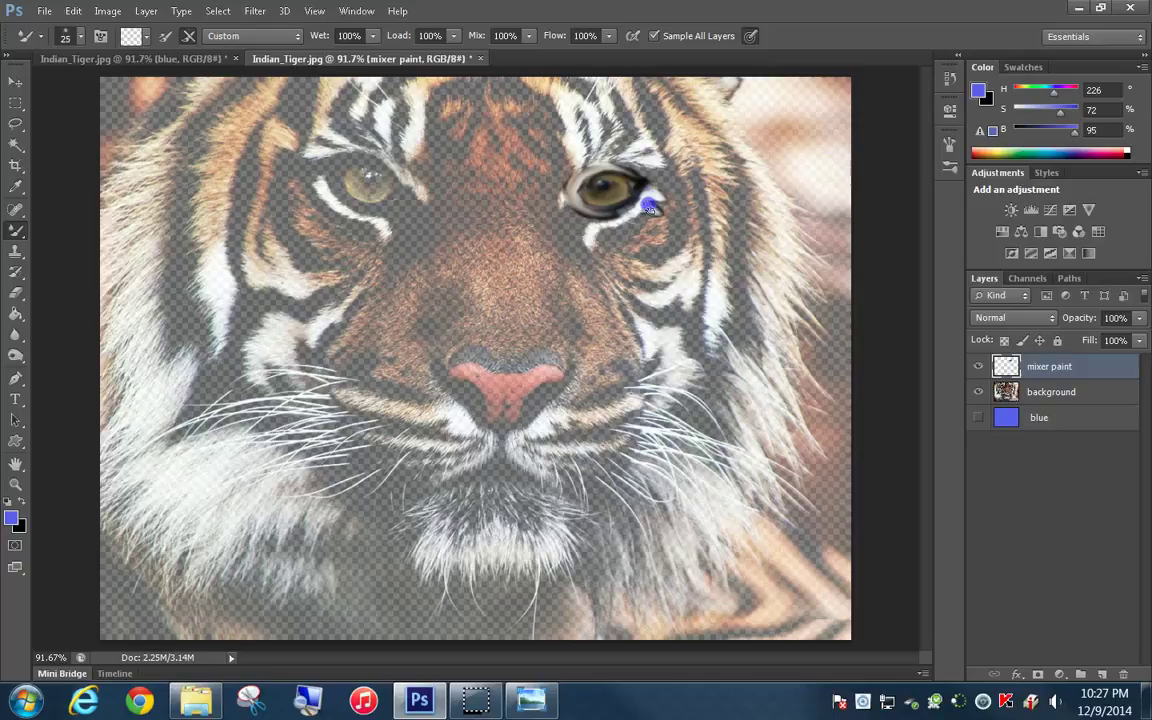
mouse_move(611, 216)
left_mouse_down()
mouse_move(574, 212)
mouse_move(586, 234)
mouse_move(597, 236)
mouse_move(592, 224)
mouse_move(601, 234)
mouse_move(552, 199)
mouse_move(570, 173)
mouse_move(547, 206)
mouse_move(563, 197)
mouse_move(563, 208)
mouse_move(570, 164)
mouse_move(559, 182)
mouse_move(582, 162)
mouse_move(652, 150)
mouse_move(631, 162)
mouse_move(663, 175)
mouse_move(639, 173)
mouse_move(654, 175)
mouse_move(640, 175)
mouse_move(667, 213)
mouse_move(672, 268)
mouse_move(632, 270)
left_mouse_up()
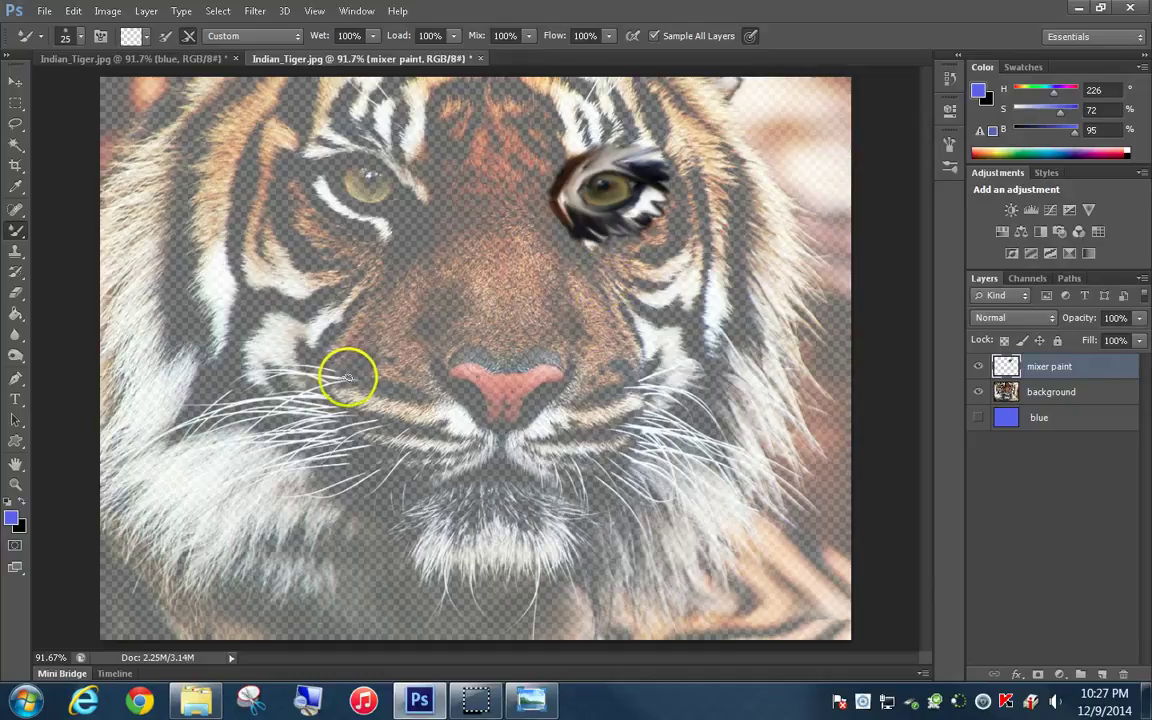
Paint one whisker stroke on the left cheek, and blend the left eye and the fur around it with short strokes
mouse_move(337, 381)
left_mouse_down()
mouse_move(208, 398)
mouse_move(257, 403)
left_mouse_up()
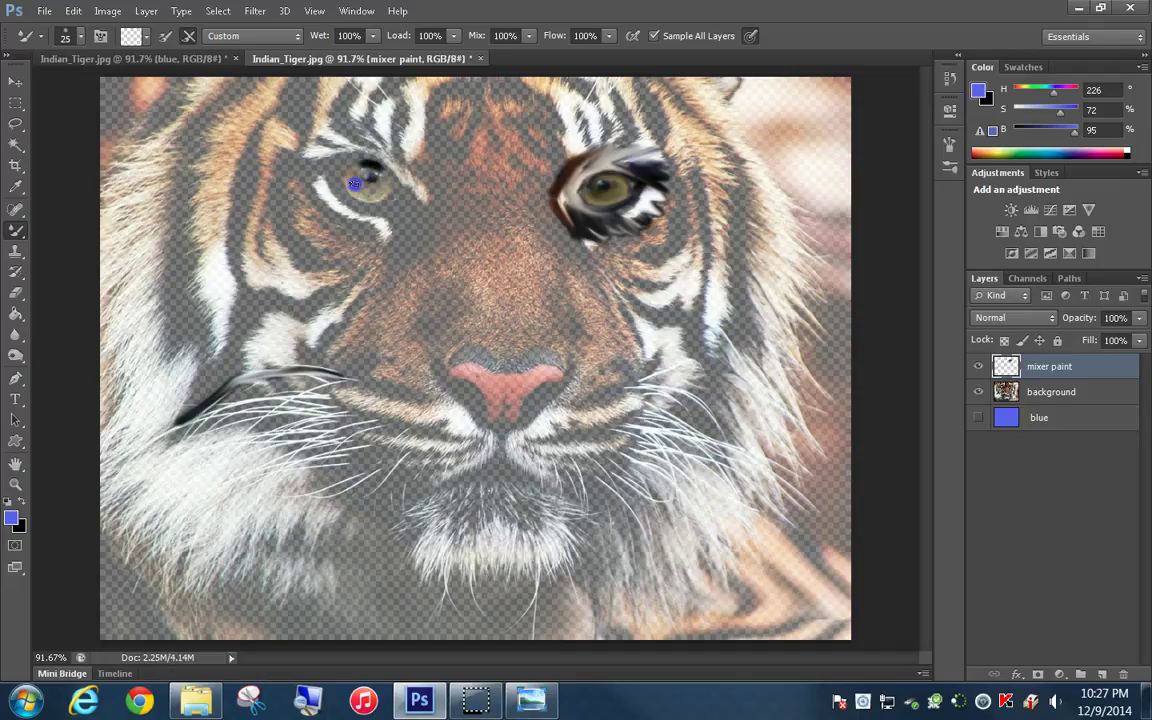
left_click_drag(365, 194, 383, 178)
left_click(369, 165)
mouse_move(359, 165)
left_mouse_down()
mouse_move(371, 197)
mouse_move(357, 167)
mouse_move(394, 165)
mouse_move(388, 174)
mouse_move(405, 183)
mouse_move(401, 157)
mouse_move(411, 177)
mouse_move(362, 128)
mouse_move(399, 207)
mouse_move(416, 192)
mouse_move(405, 185)
mouse_move(359, 226)
mouse_move(339, 212)
mouse_move(362, 211)
mouse_move(332, 213)
mouse_move(343, 208)
mouse_move(315, 173)
mouse_move(323, 160)
mouse_move(290, 165)
mouse_move(316, 166)
mouse_move(341, 145)
mouse_move(424, 159)
mouse_move(414, 149)
mouse_move(420, 200)
mouse_move(398, 231)
mouse_move(410, 226)
mouse_move(380, 210)
mouse_move(385, 195)
mouse_move(382, 226)
mouse_move(435, 178)
mouse_move(427, 156)
mouse_move(452, 135)
mouse_move(494, 160)
mouse_move(465, 116)
mouse_move(456, 124)
mouse_move(410, 82)
left_mouse_up()
Paint the brown fur between the eyes and down the bridge of the nose, and smooth the pink nose
mouse_move(418, 110)
left_mouse_down()
mouse_move(422, 148)
mouse_move(405, 128)
mouse_move(448, 178)
mouse_move(444, 162)
mouse_move(441, 232)
mouse_move(448, 196)
mouse_move(450, 210)
mouse_move(429, 254)
mouse_move(433, 231)
mouse_move(412, 256)
mouse_move(439, 235)
mouse_move(417, 300)
left_mouse_up()
mouse_move(458, 249)
left_mouse_down()
mouse_move(432, 300)
mouse_move(467, 242)
mouse_move(478, 293)
mouse_move(478, 257)
mouse_move(497, 243)
mouse_move(536, 258)
mouse_move(566, 314)
mouse_move(512, 327)
left_mouse_up()
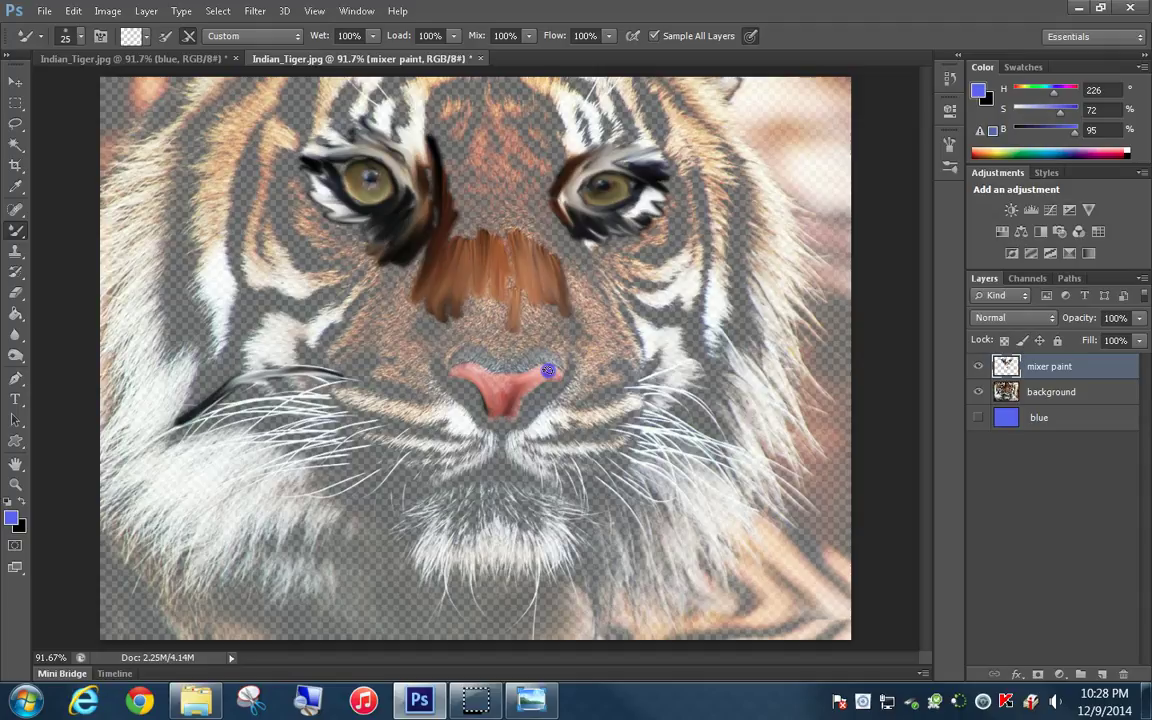
left_click(480, 368)
left_click(504, 319)
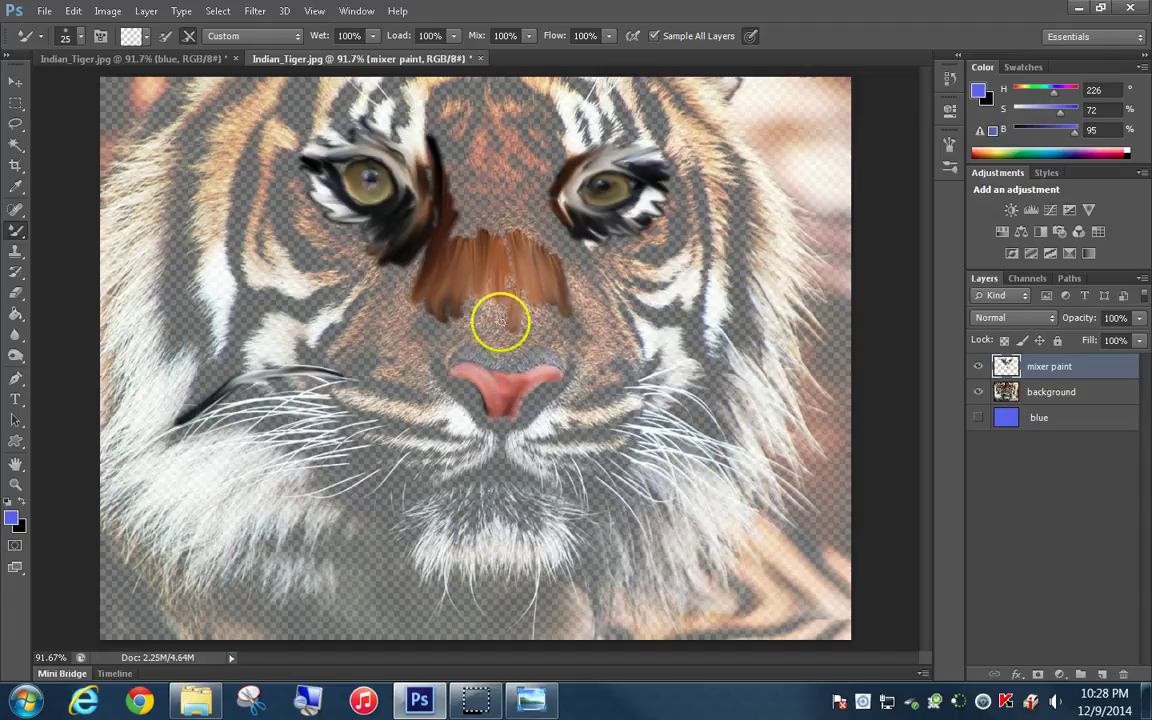
left_click(476, 283)
mouse_move(447, 315)
left_mouse_down()
mouse_move(402, 330)
mouse_move(428, 236)
mouse_move(465, 208)
mouse_move(551, 220)
mouse_move(551, 206)
mouse_move(544, 229)
mouse_move(534, 218)
mouse_move(560, 249)
left_mouse_up()
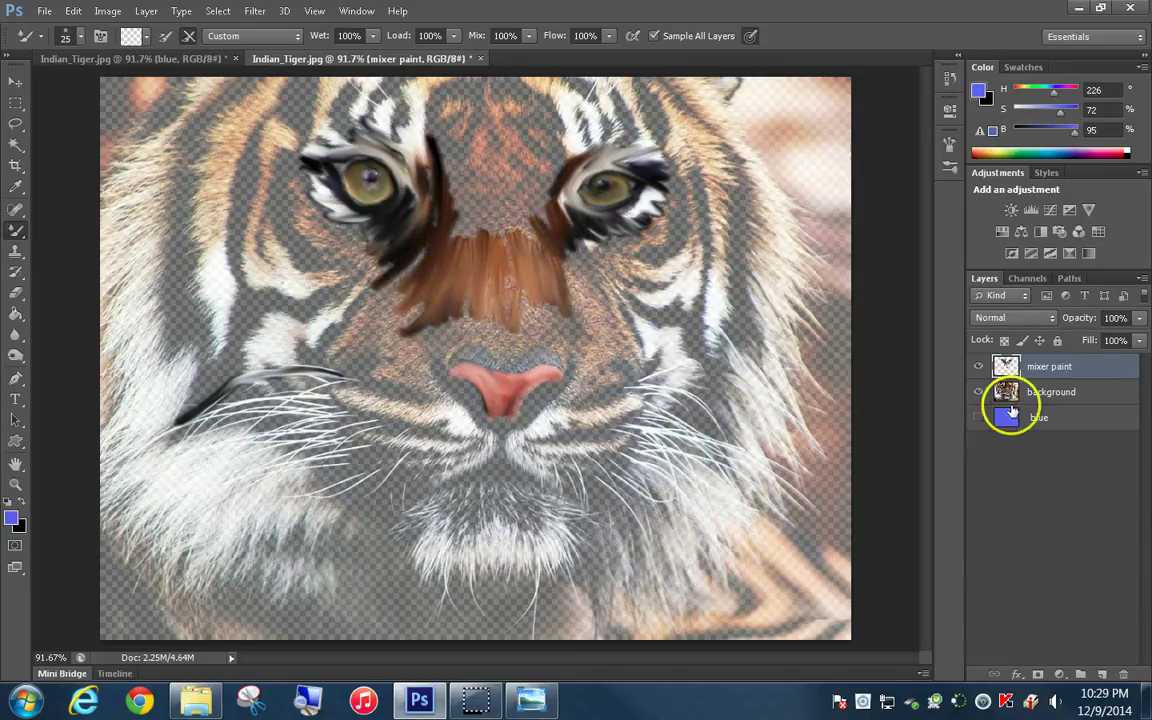
Inspect the mixer paint strokes without the background, and compare them with the isolated mixer paint layer of the finished tiger document
left_click(979, 393)
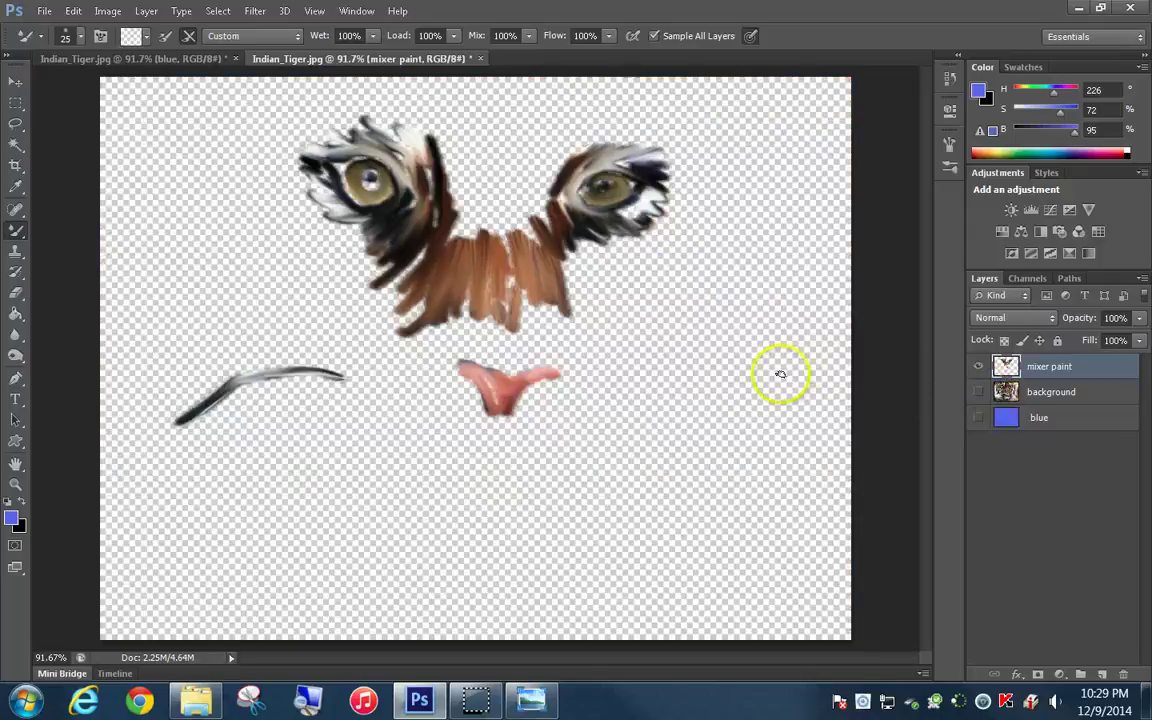
left_click(979, 392)
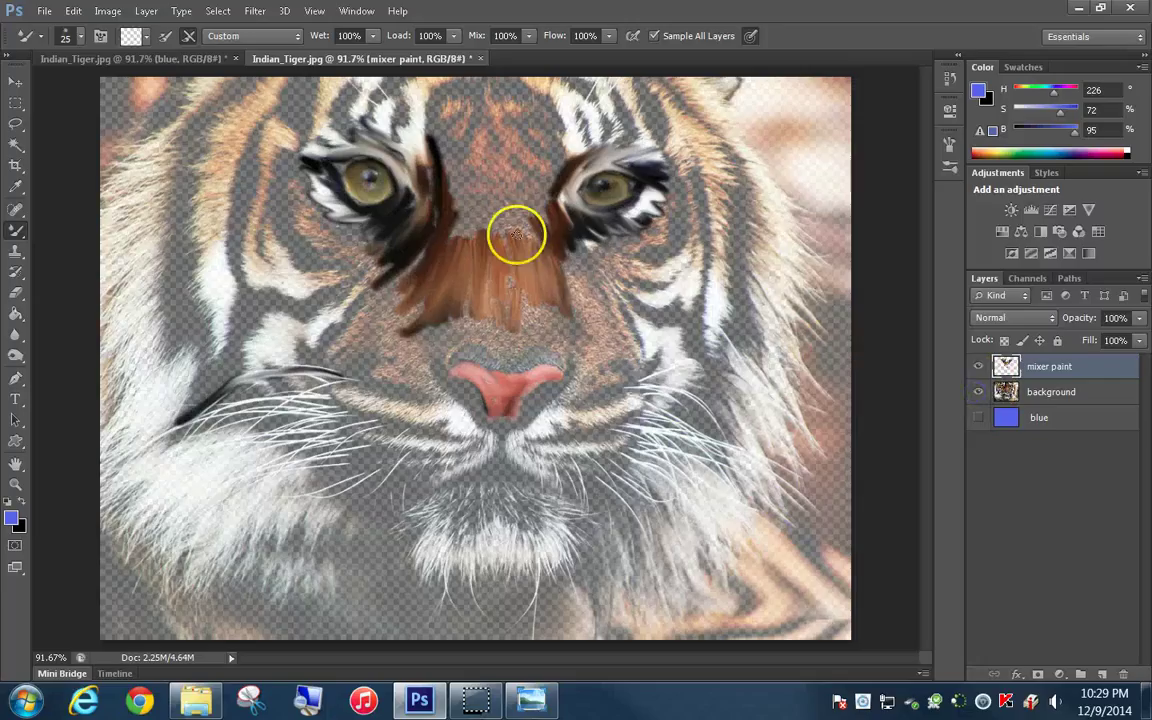
left_click(163, 58)
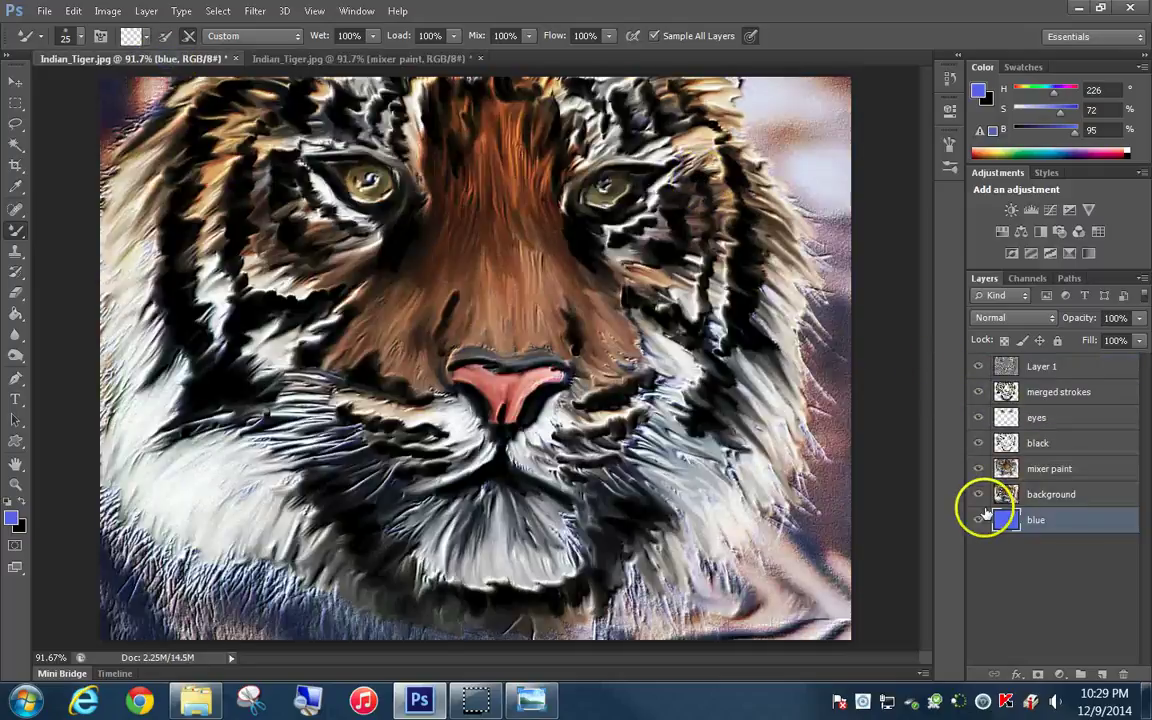
left_click(979, 468)
left_click(975, 443)
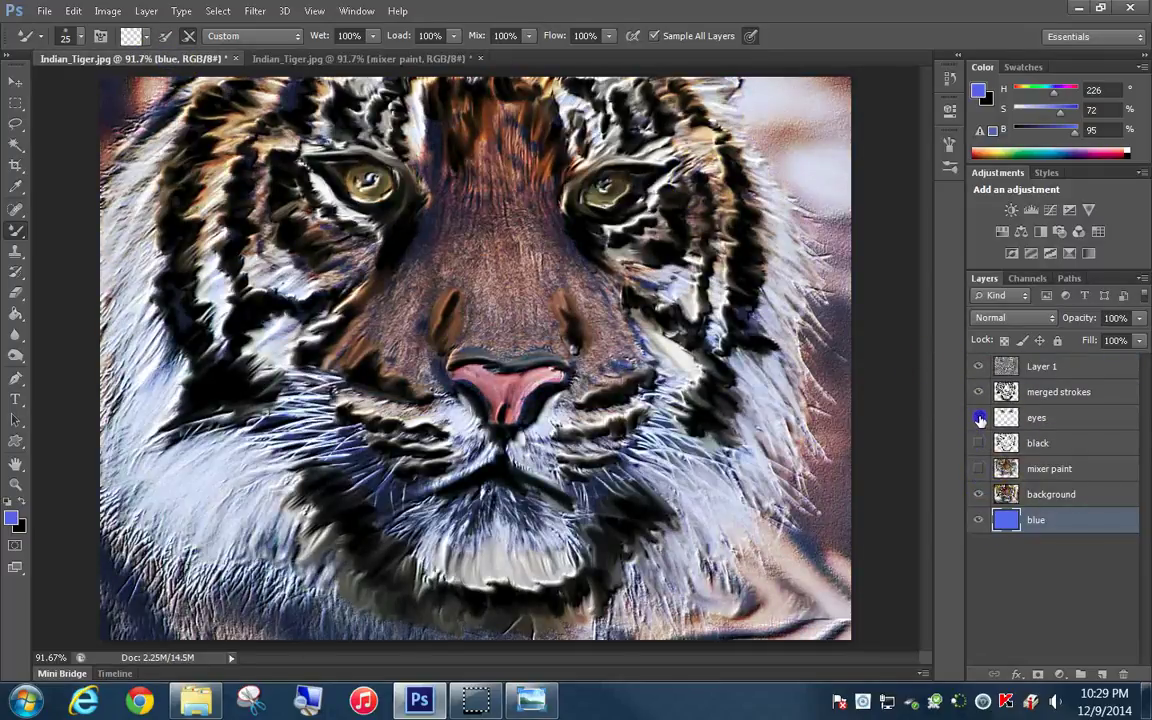
left_click(979, 417)
left_click(979, 392)
left_click(979, 366)
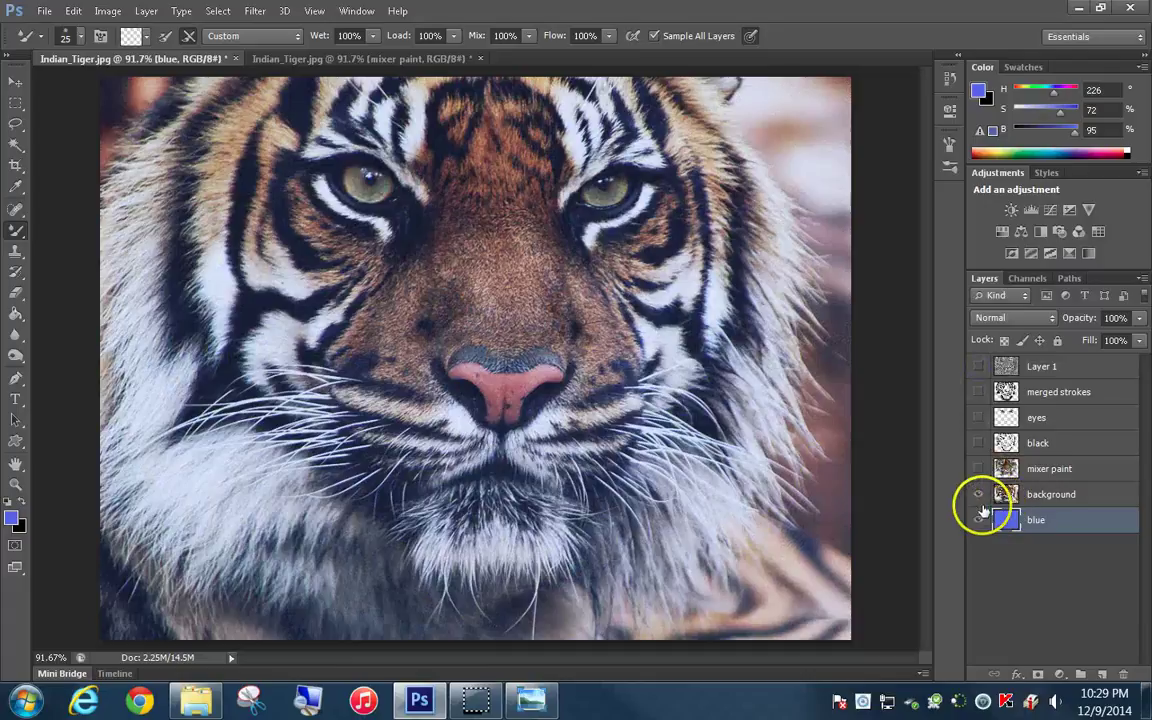
left_click(979, 494)
left_click(979, 520)
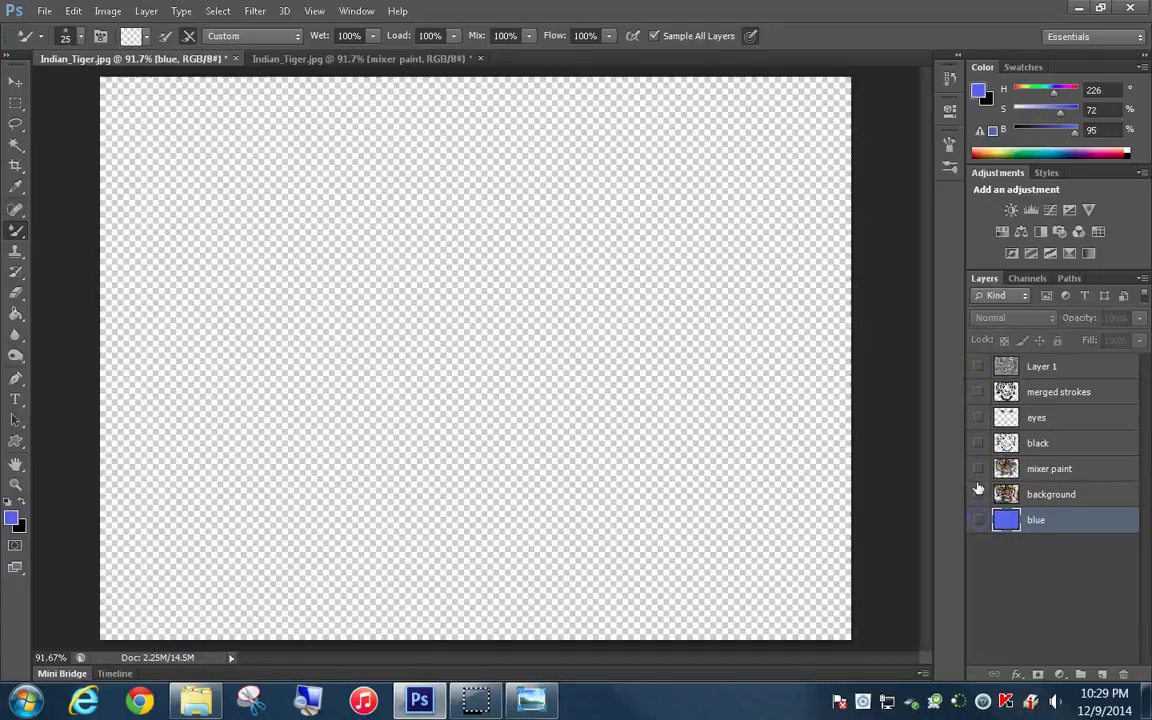
left_click(979, 468)
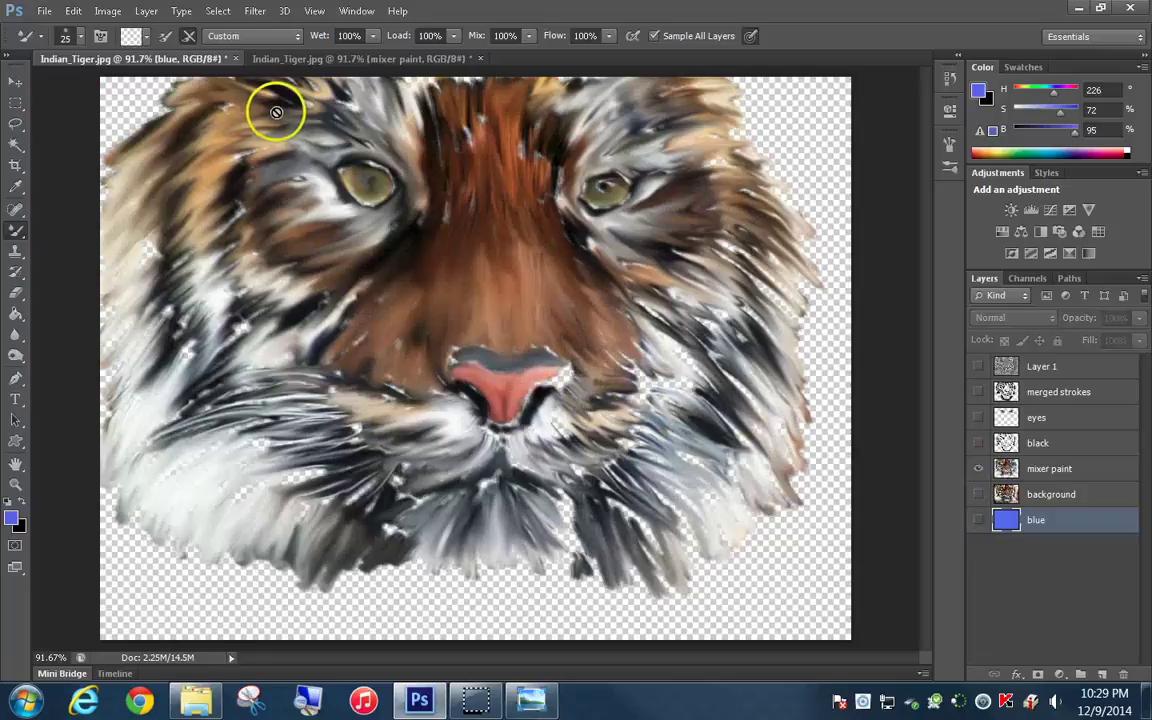
left_click(308, 60)
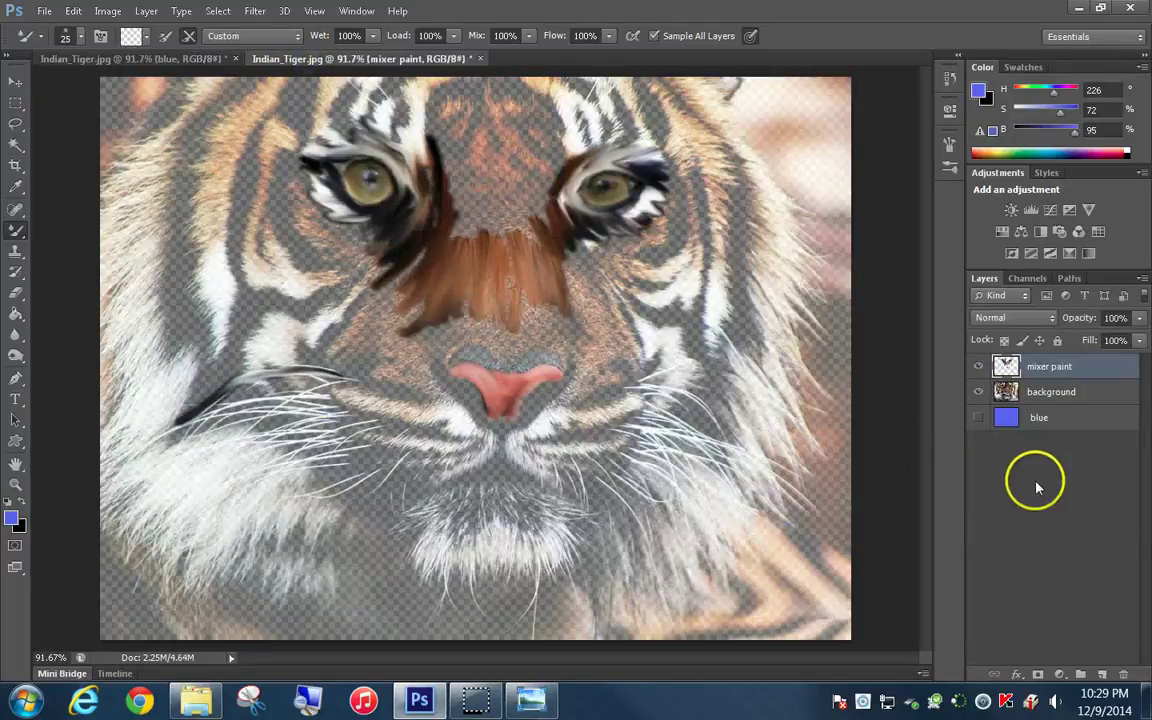
Add a new layer named black above mixer paint and hide the mixer paint layer
left_click(1102, 676)
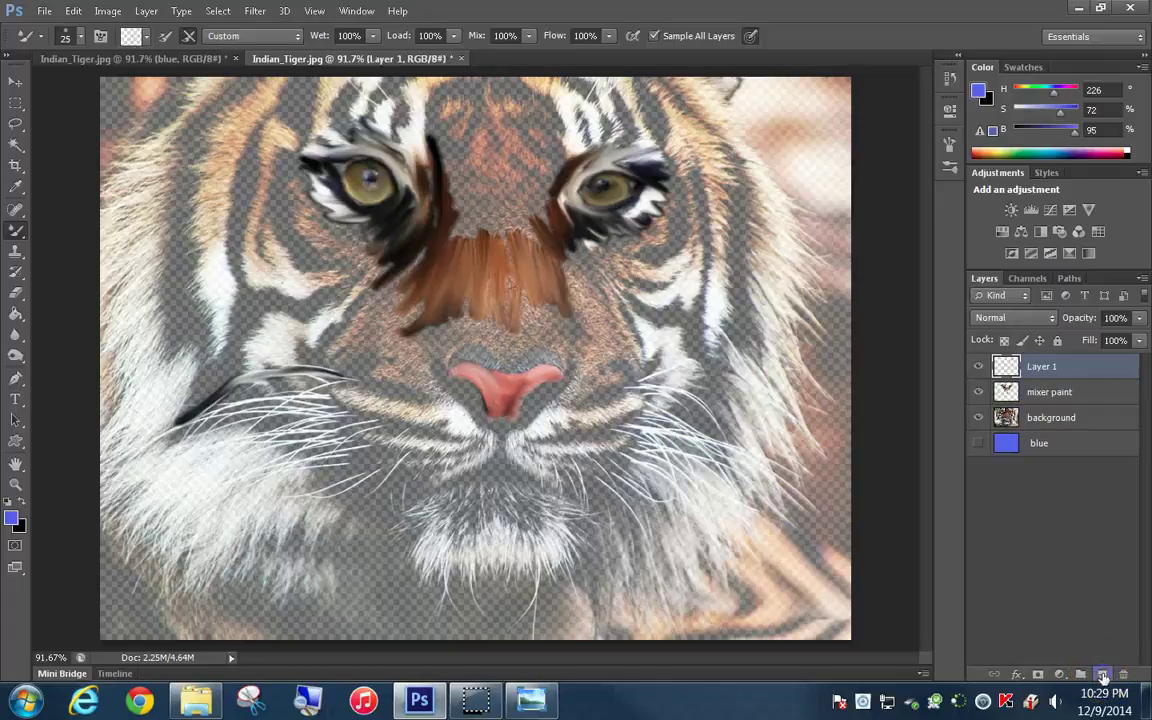
double_click(1041, 366)
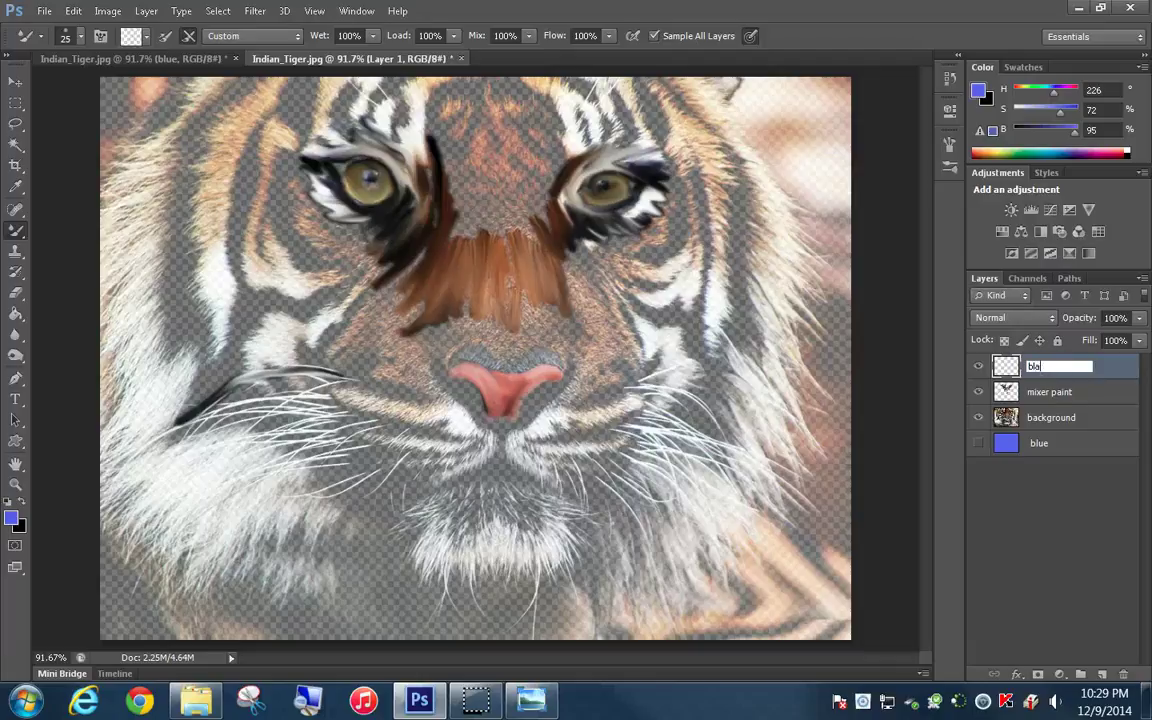
left_click_drag(1038, 366, 980, 421)
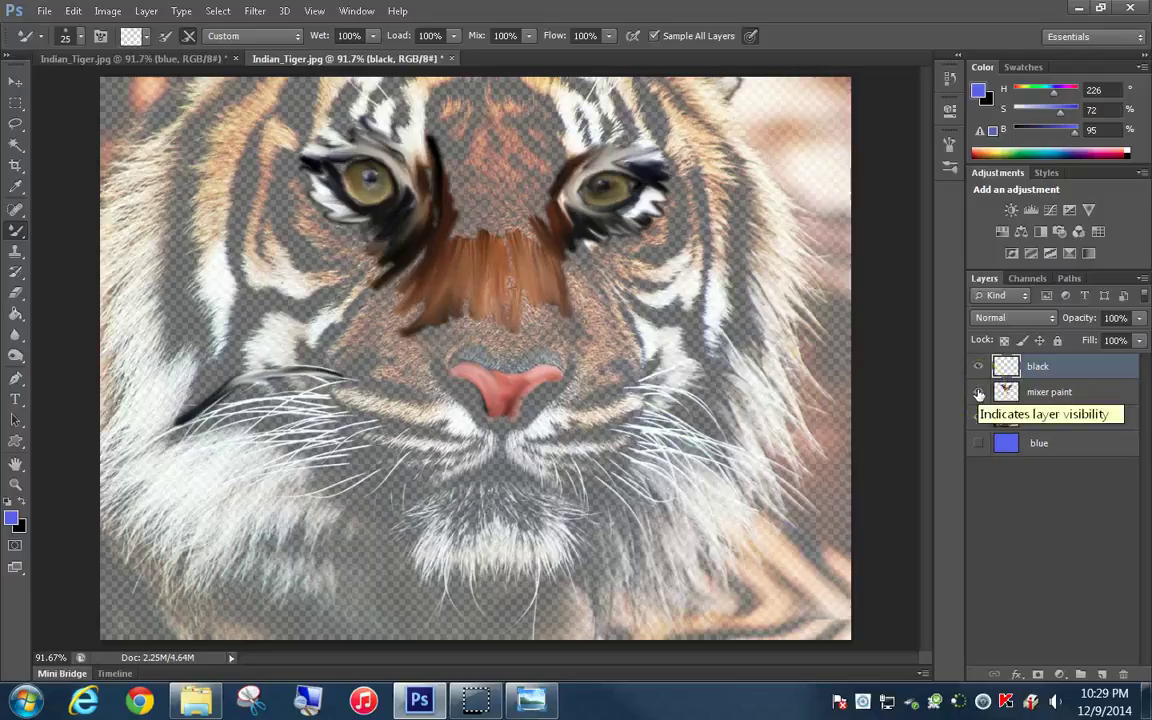
left_click(979, 393)
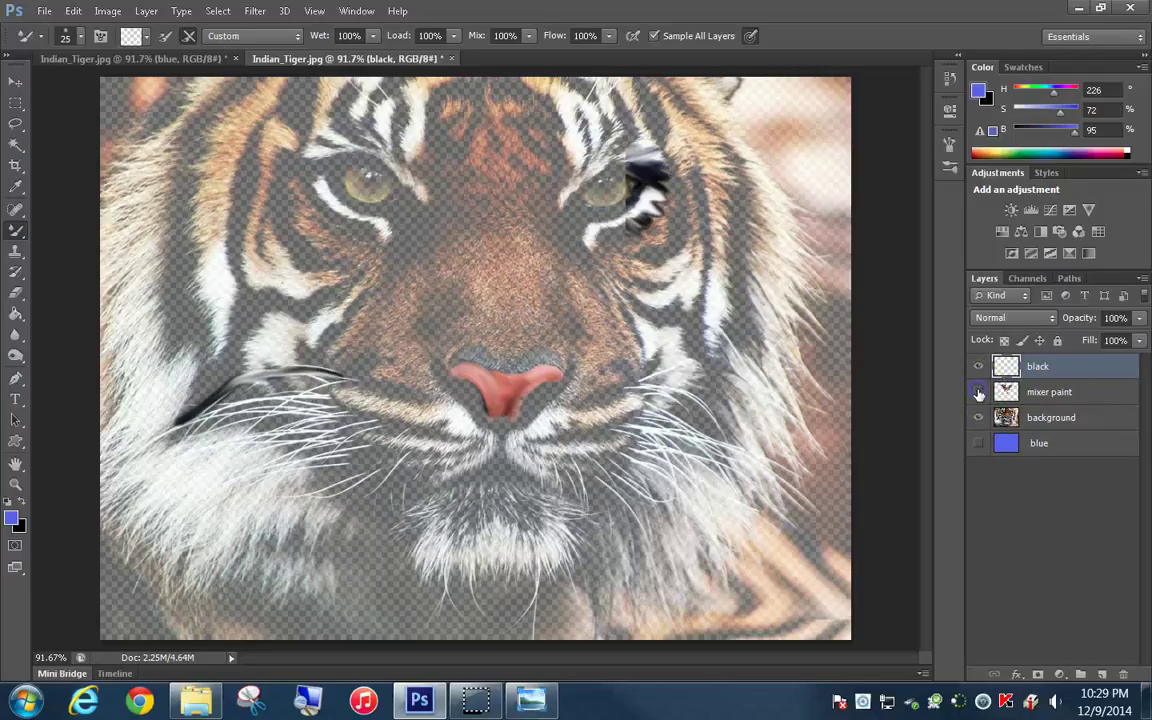
Set up the Brush tool with a 15 px bristle tip and try out a stroke on the right cheek
left_click(20, 230)
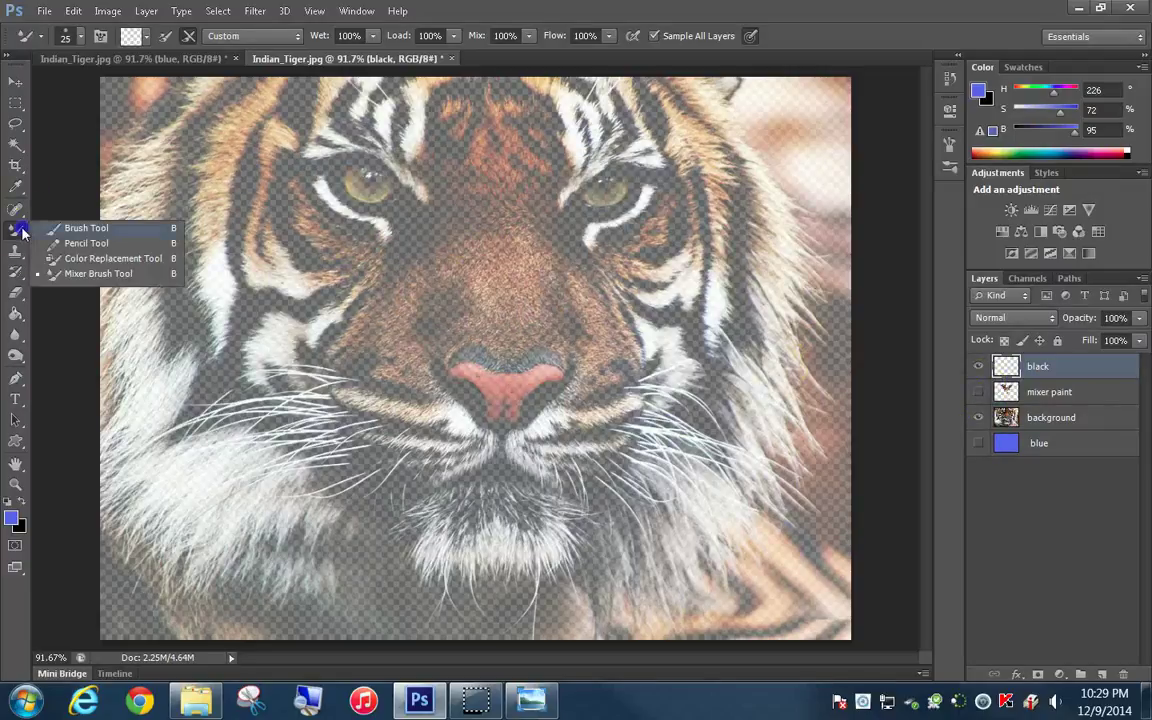
left_click(80, 228)
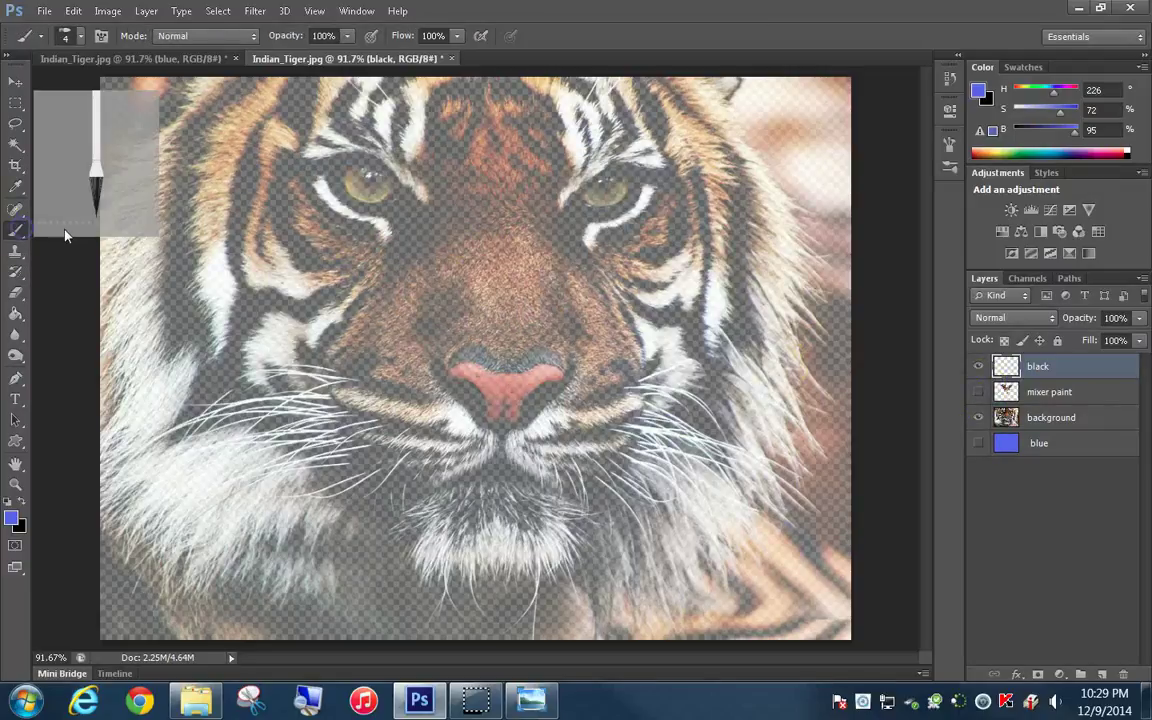
left_click(947, 165)
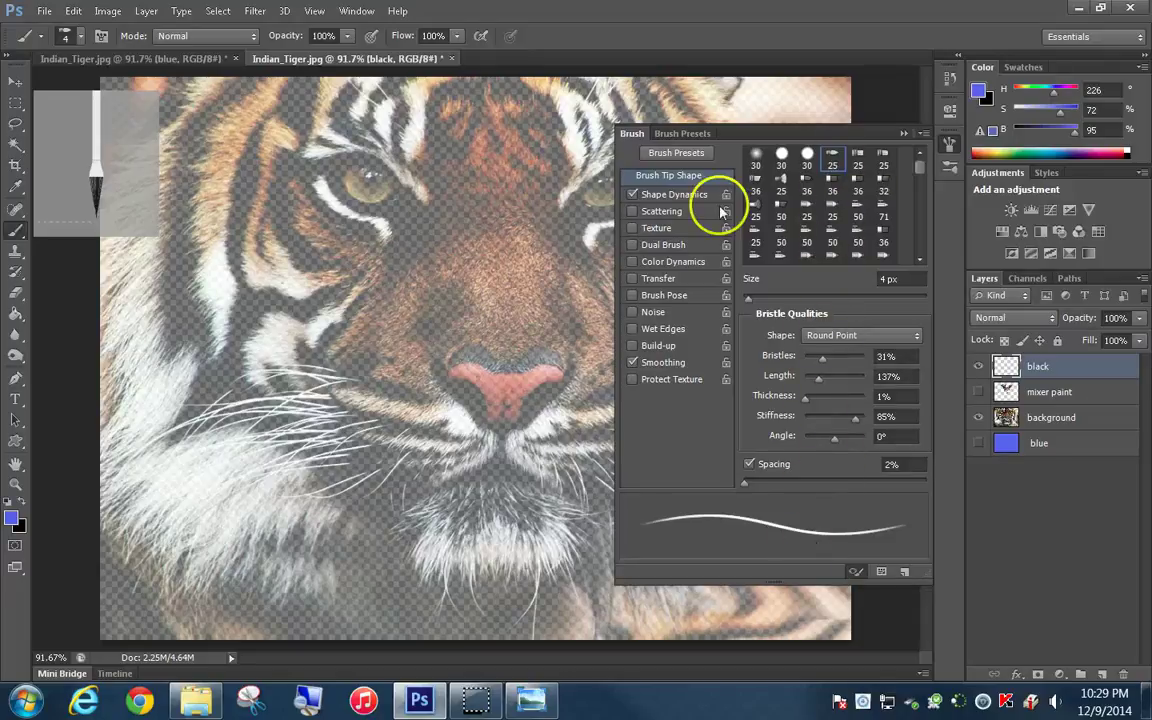
left_click(949, 160)
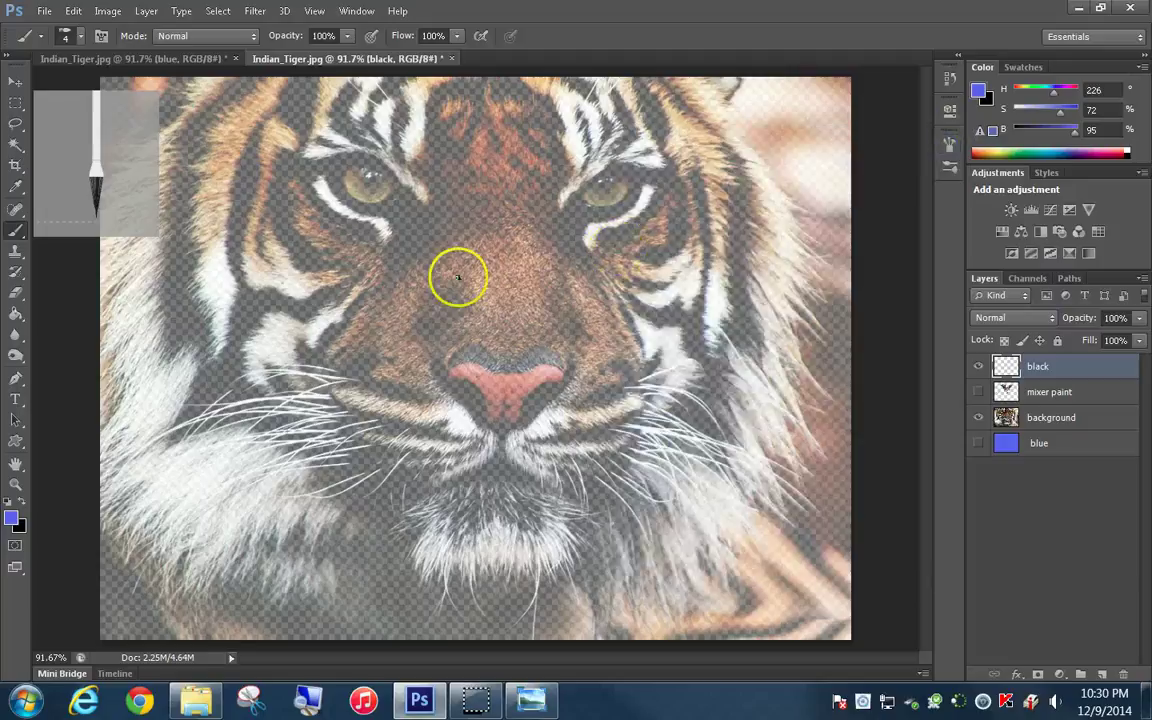
left_click(114, 166)
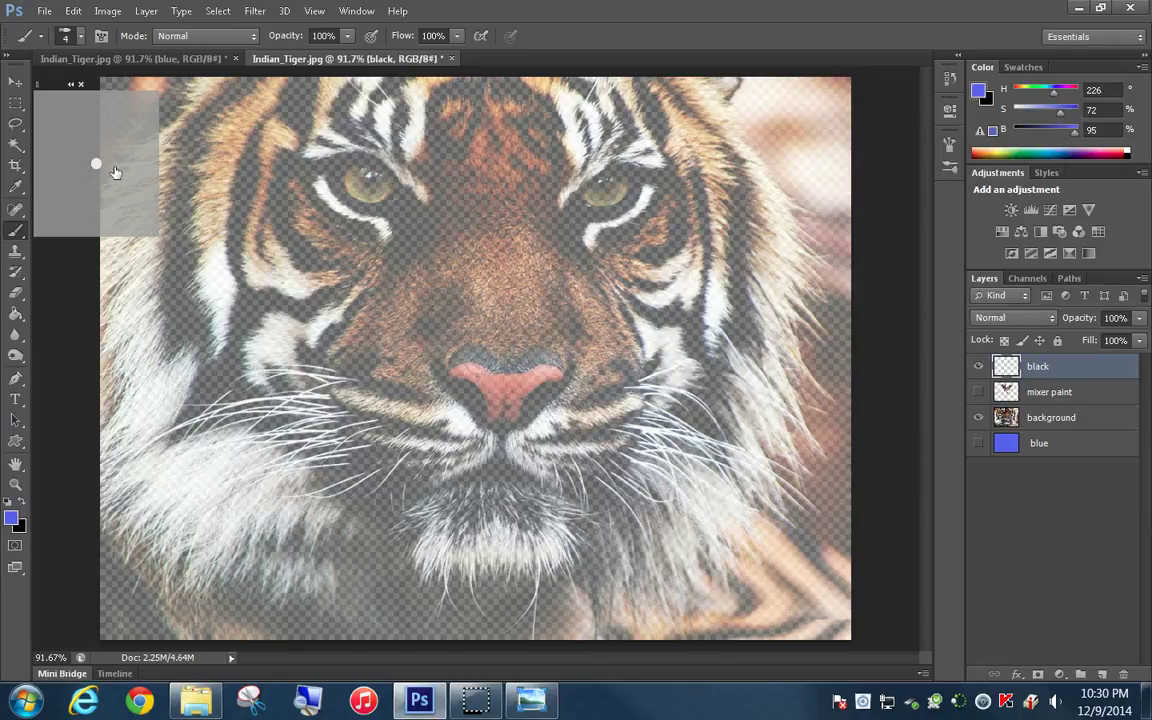
left_click(114, 171)
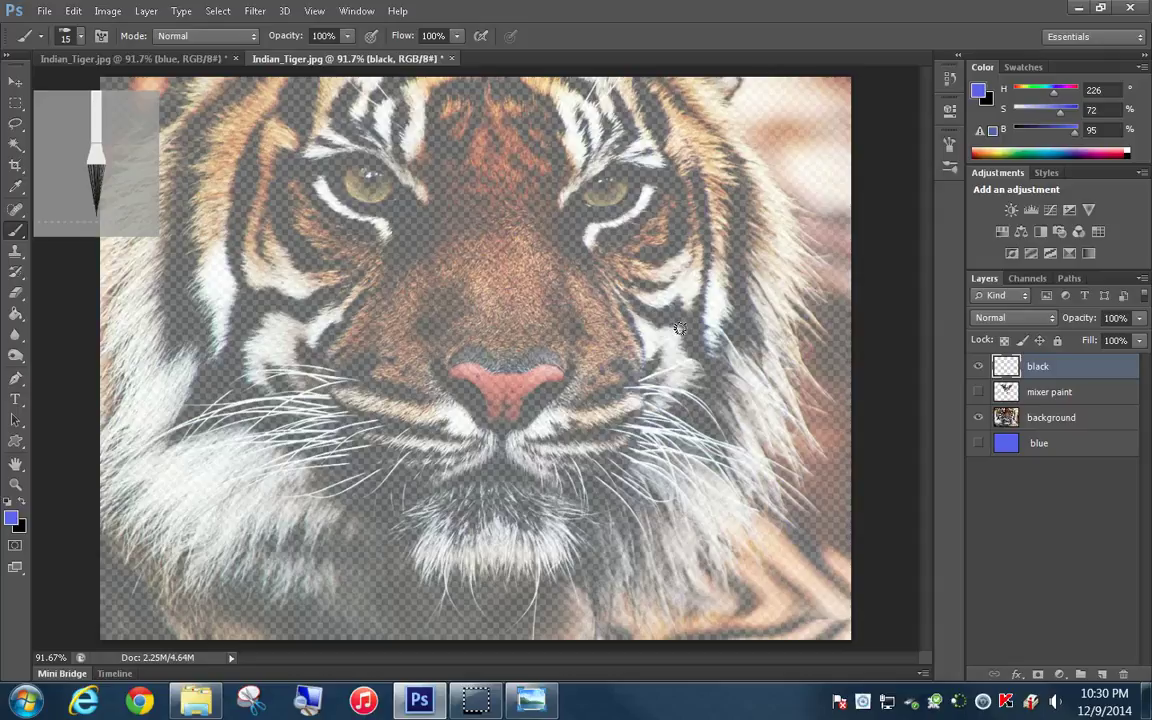
mouse_move(670, 318)
left_mouse_down()
mouse_move(661, 301)
mouse_move(625, 303)
mouse_move(647, 305)
mouse_move(627, 291)
mouse_move(640, 305)
left_mouse_up()
key("ctrl+z")
Show the mixer paint layer and save the current state as a history snapshot
left_click(950, 82)
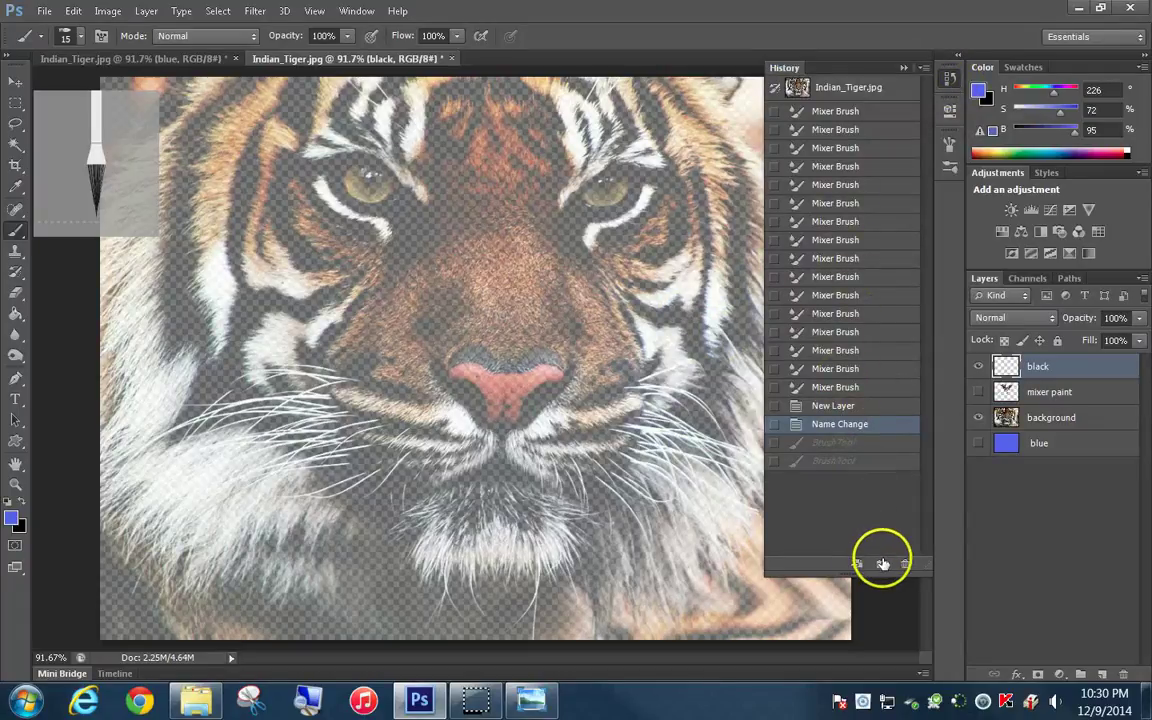
left_click(979, 392)
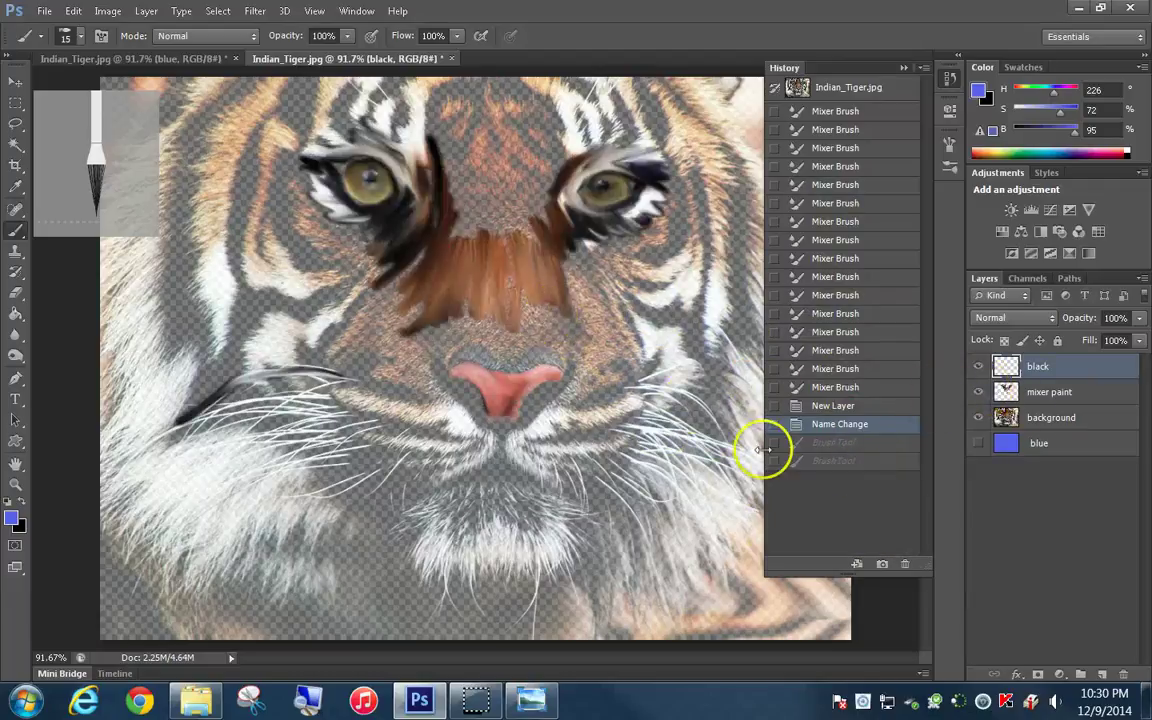
left_click(882, 563)
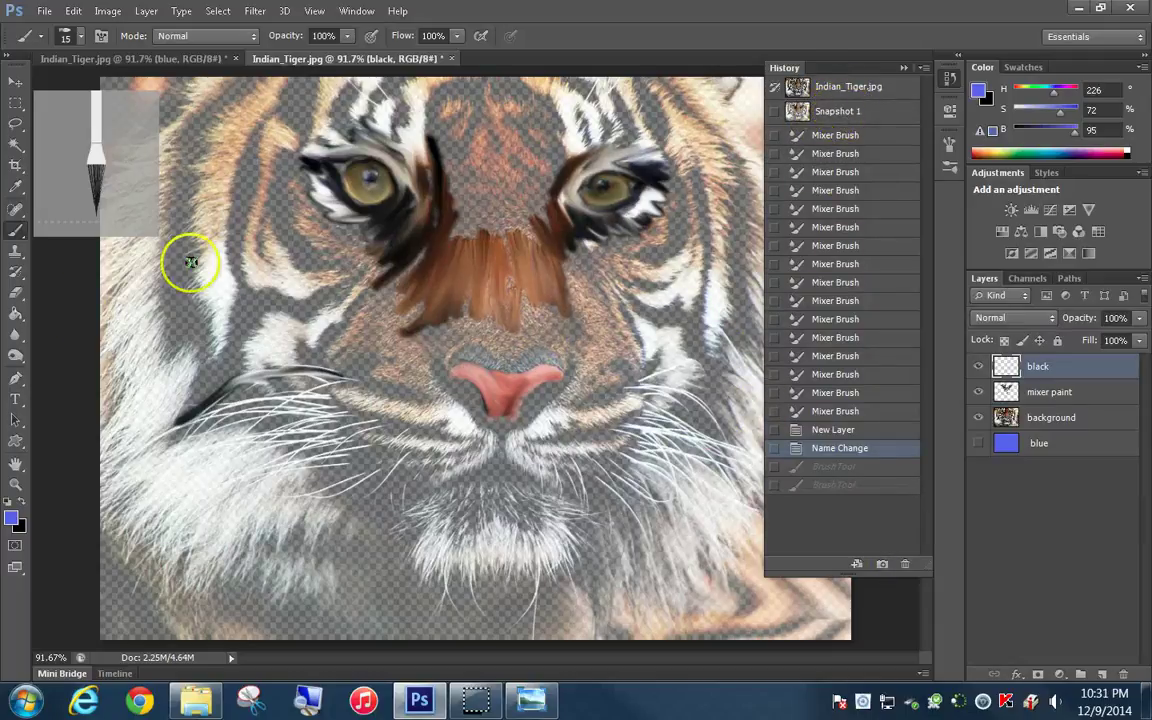
Erase the lower left tip of the brown nose strokes on the mixer paint layer
left_click(16, 292)
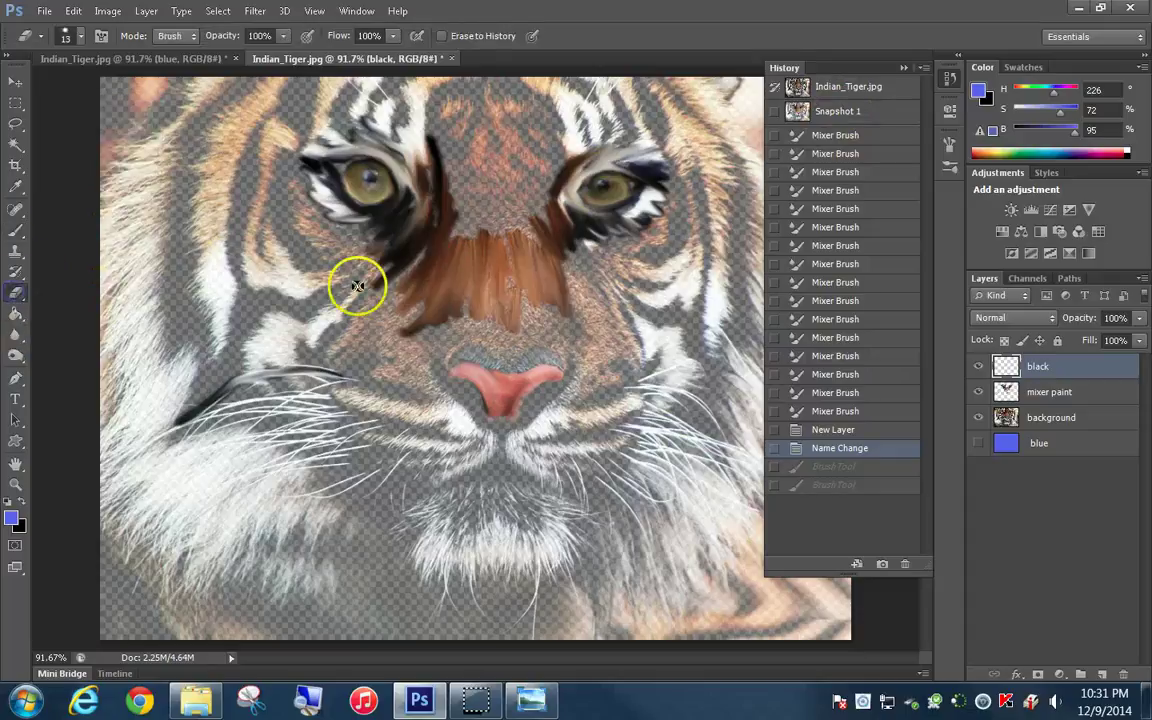
left_click(404, 332)
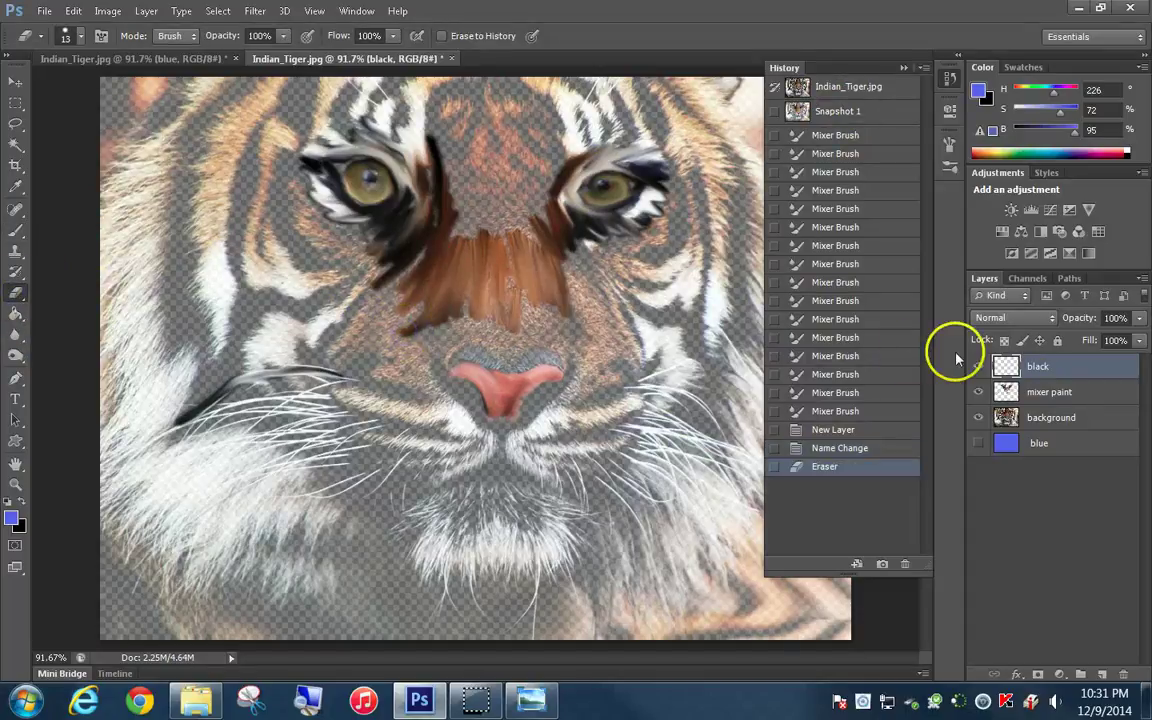
left_click(1049, 392)
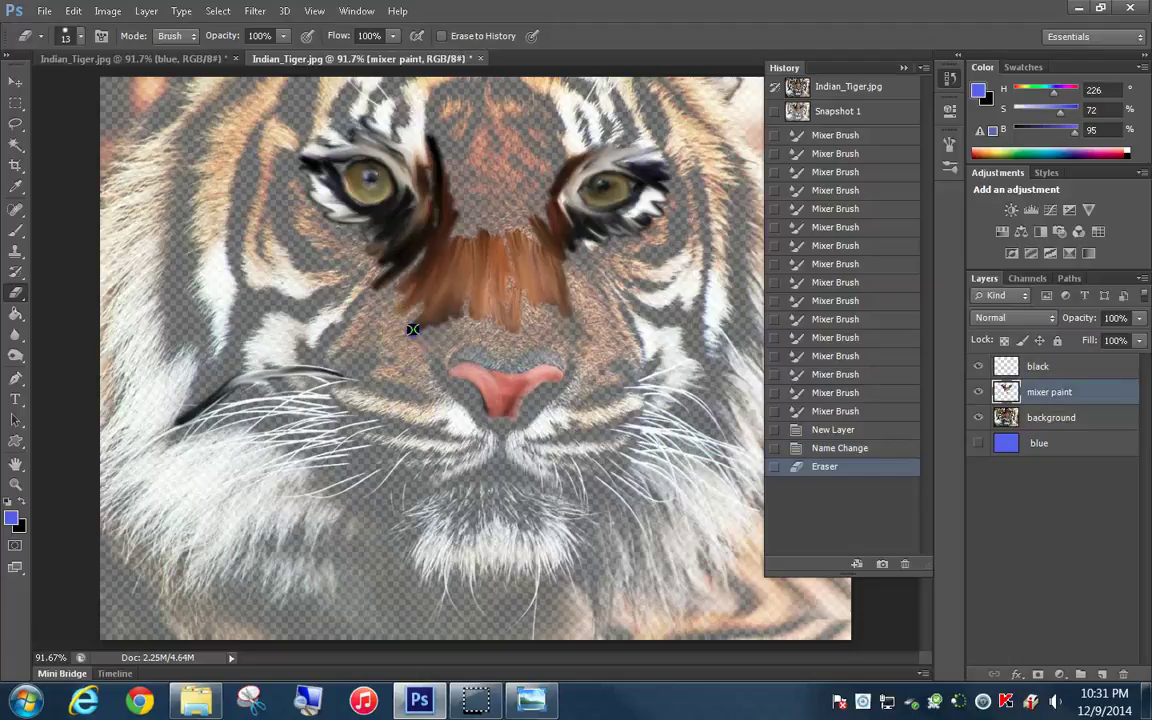
left_click(413, 329)
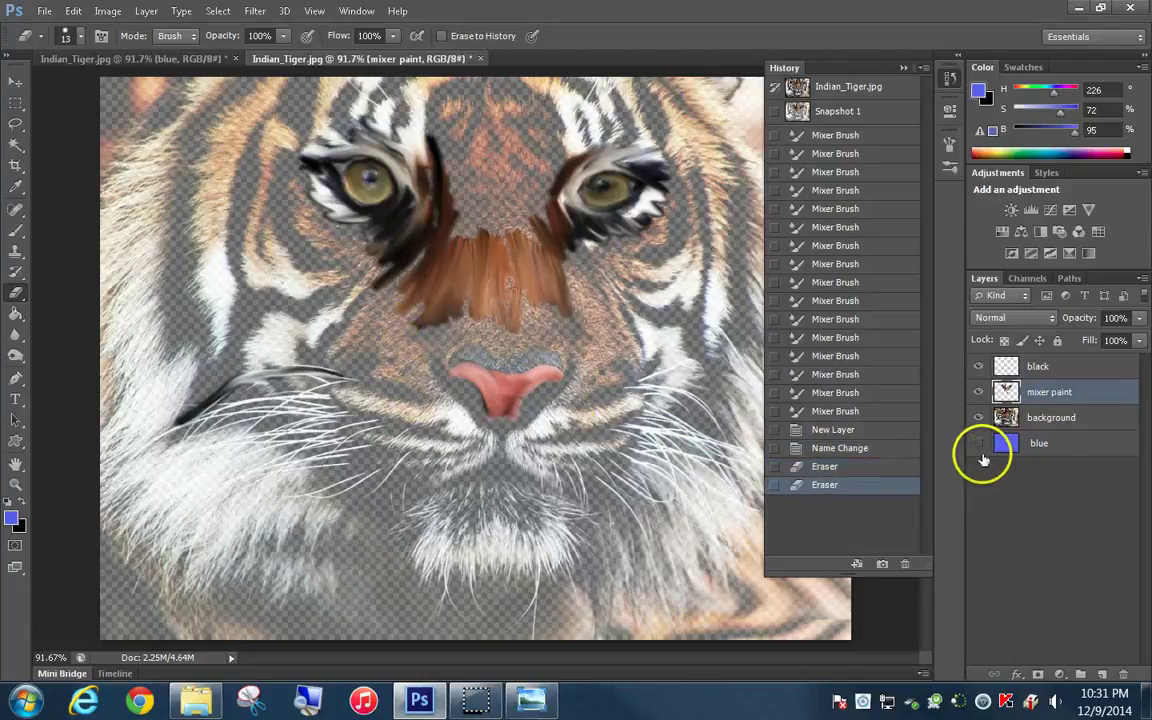
left_click(949, 78)
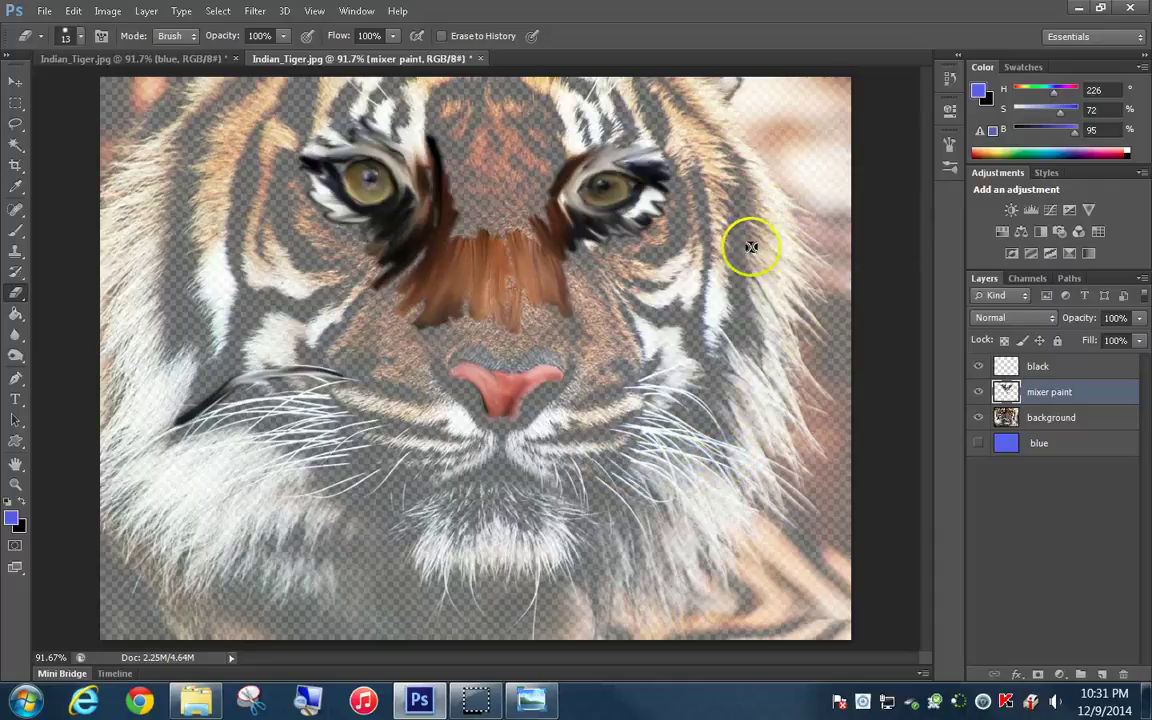
mouse_move(696, 218)
left_mouse_down()
mouse_move(650, 247)
mouse_move(648, 218)
left_mouse_up()
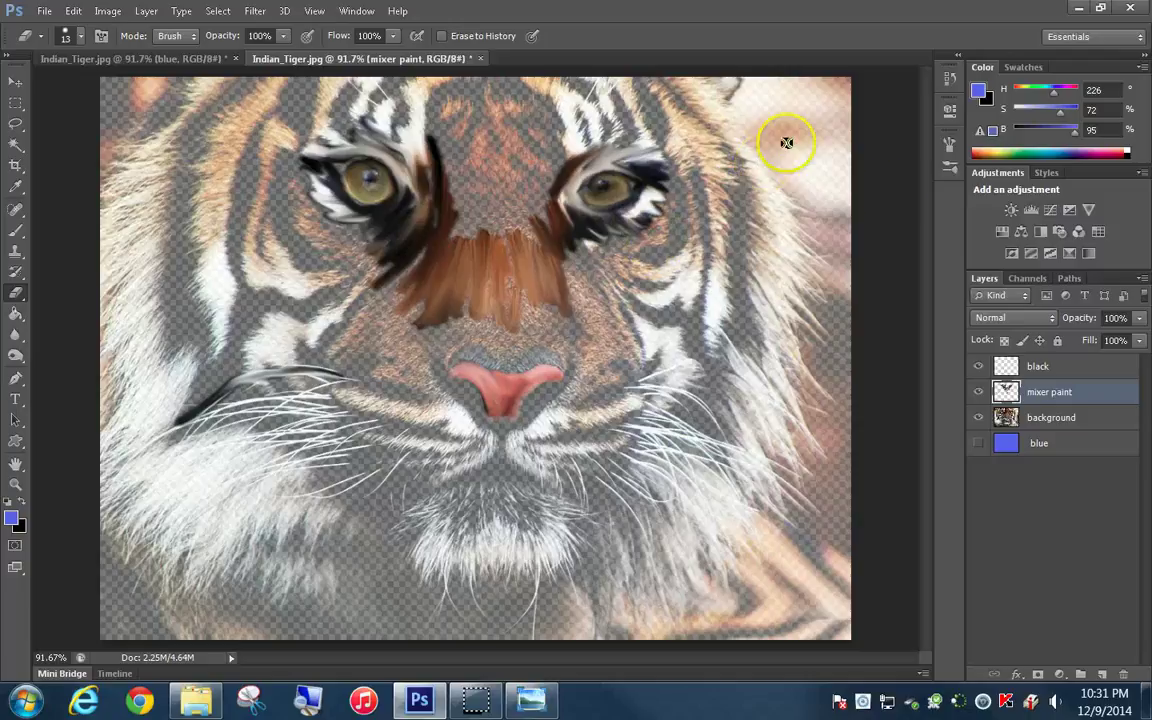
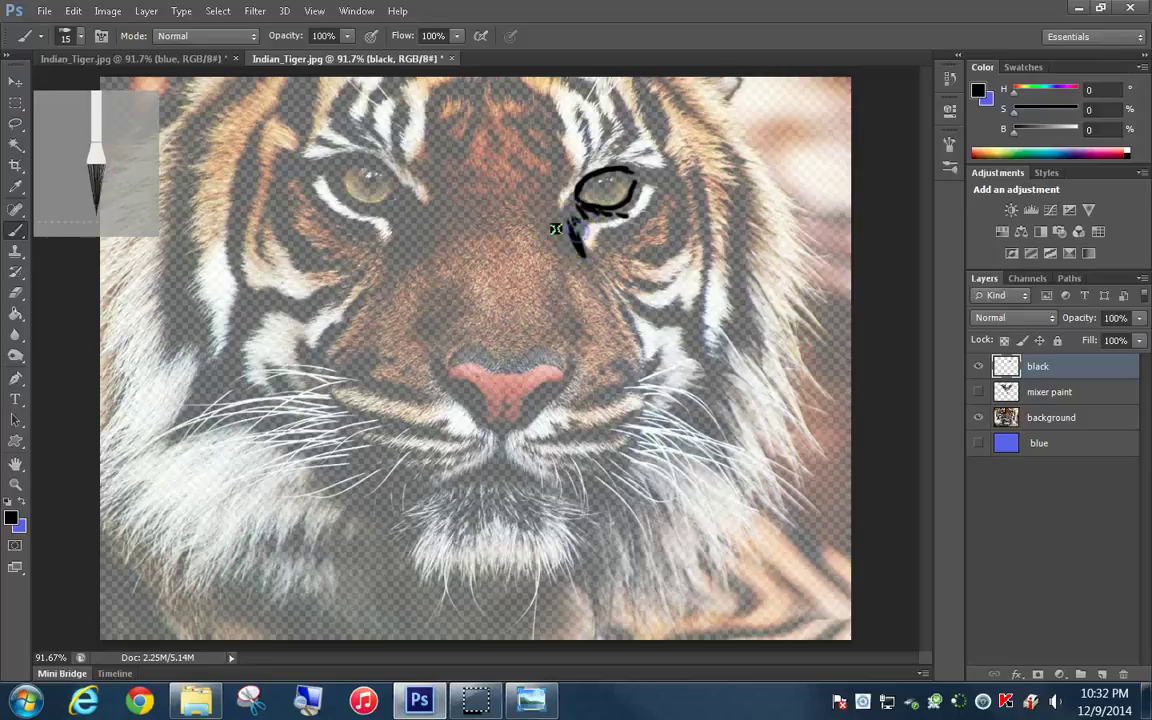
Paint black strokes on the black layer beside the right eye's inner corner and along the stripes on the cheek below it
left_click_drag(563, 216, 563, 200)
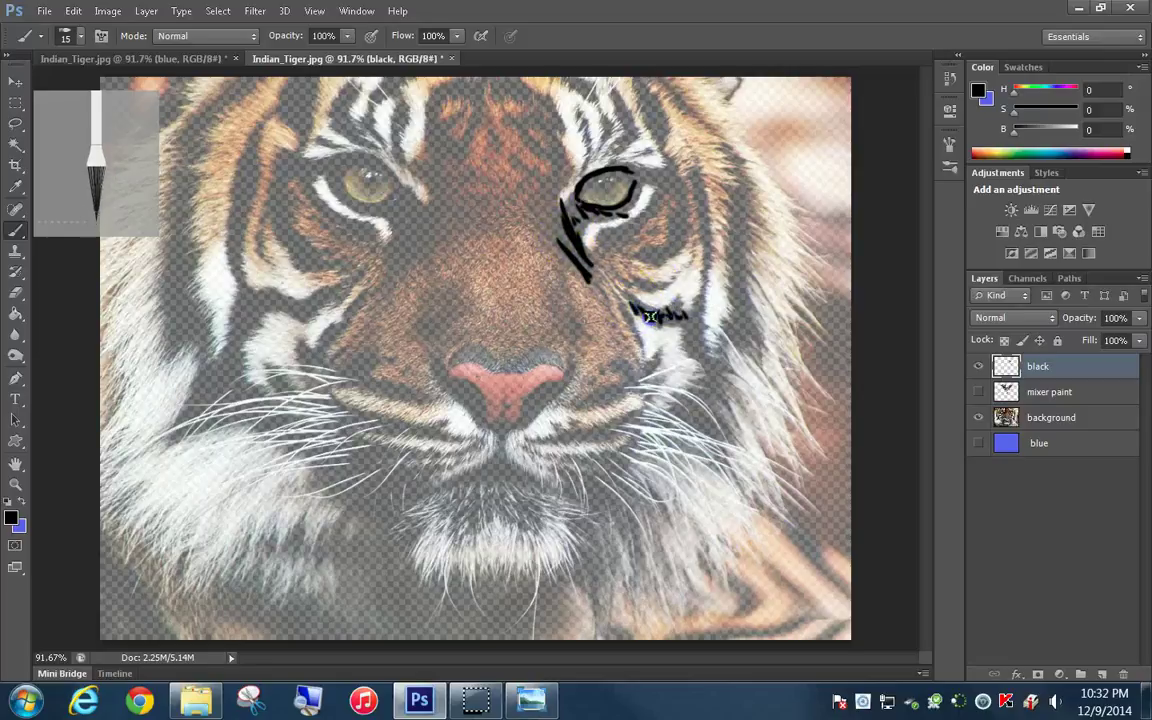
left_click_drag(650, 317, 660, 323)
left_click_drag(656, 254, 636, 252)
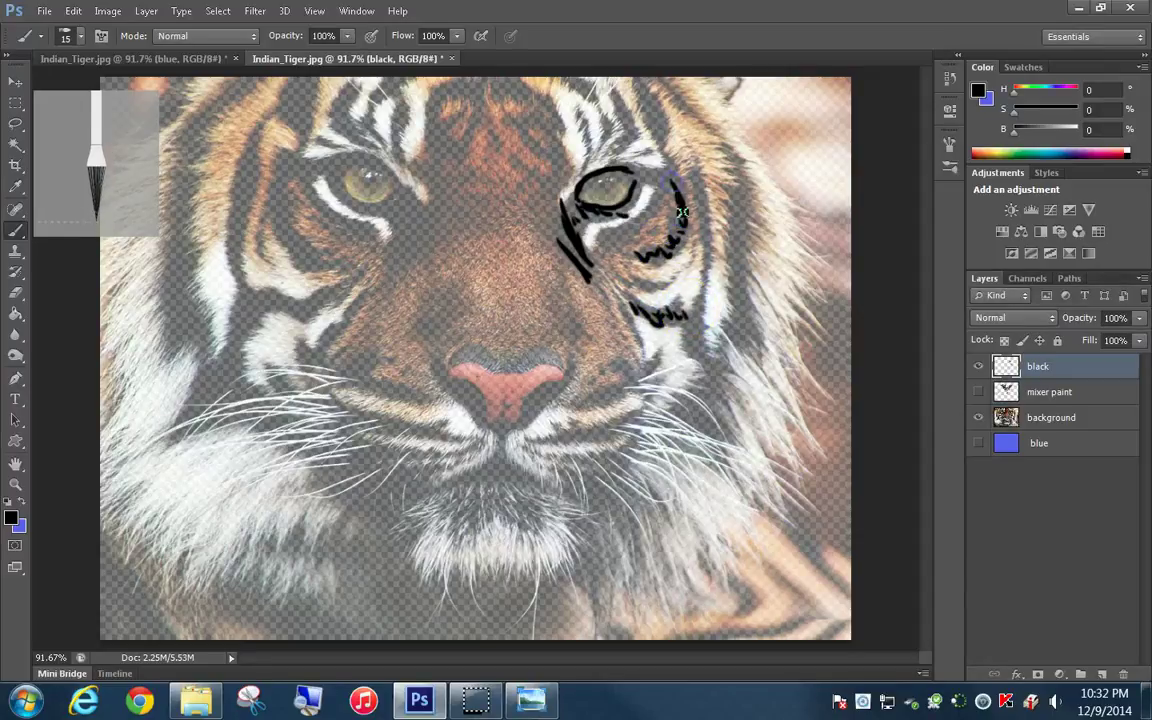
left_click(616, 235)
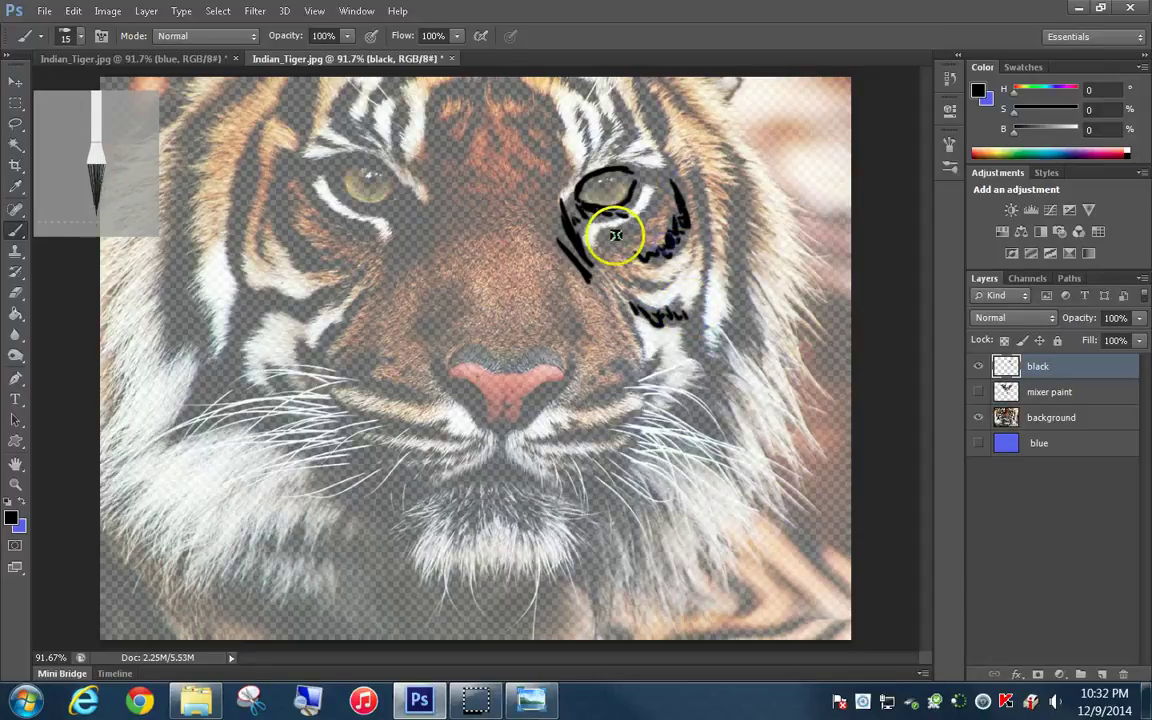
left_click_drag(609, 234, 652, 218)
Paint black stripes above the right eye and on the forehead, and darken the fur at the eye's inner corner
mouse_move(622, 138)
left_mouse_down()
mouse_move(603, 108)
mouse_move(582, 105)
mouse_move(587, 152)
mouse_move(520, 125)
left_mouse_up()
left_click(540, 157)
left_click_drag(540, 178, 516, 157)
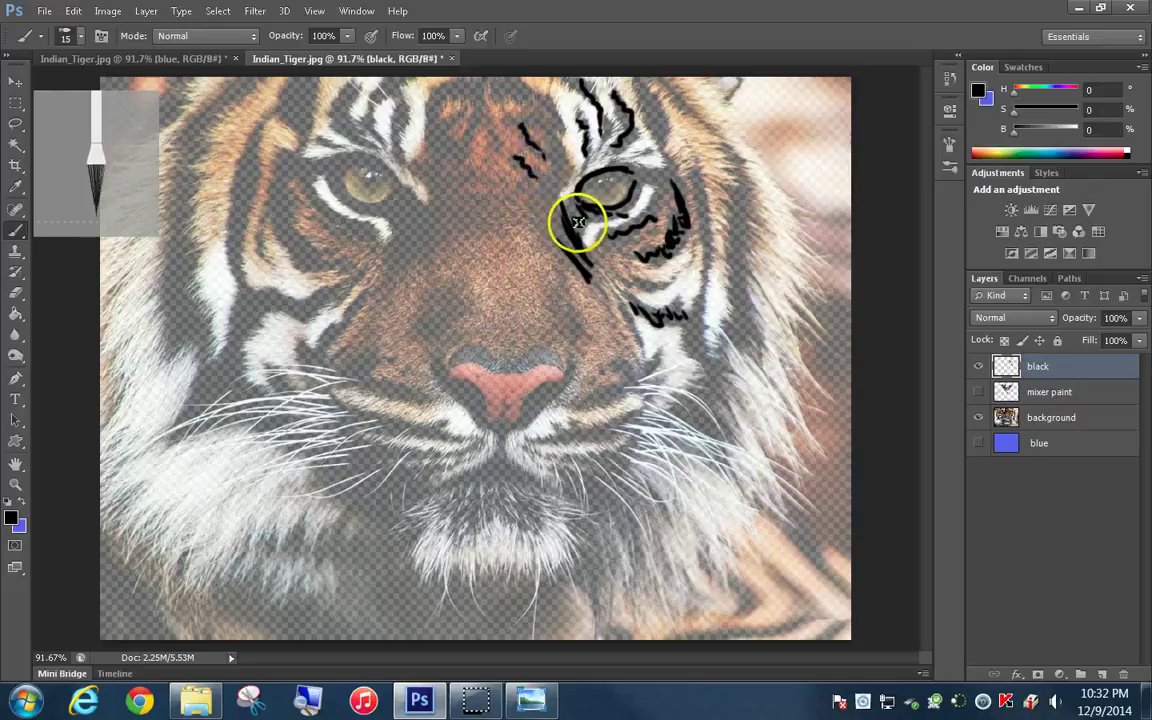
mouse_move(577, 222)
left_mouse_down()
mouse_move(576, 211)
mouse_move(588, 278)
left_mouse_up()
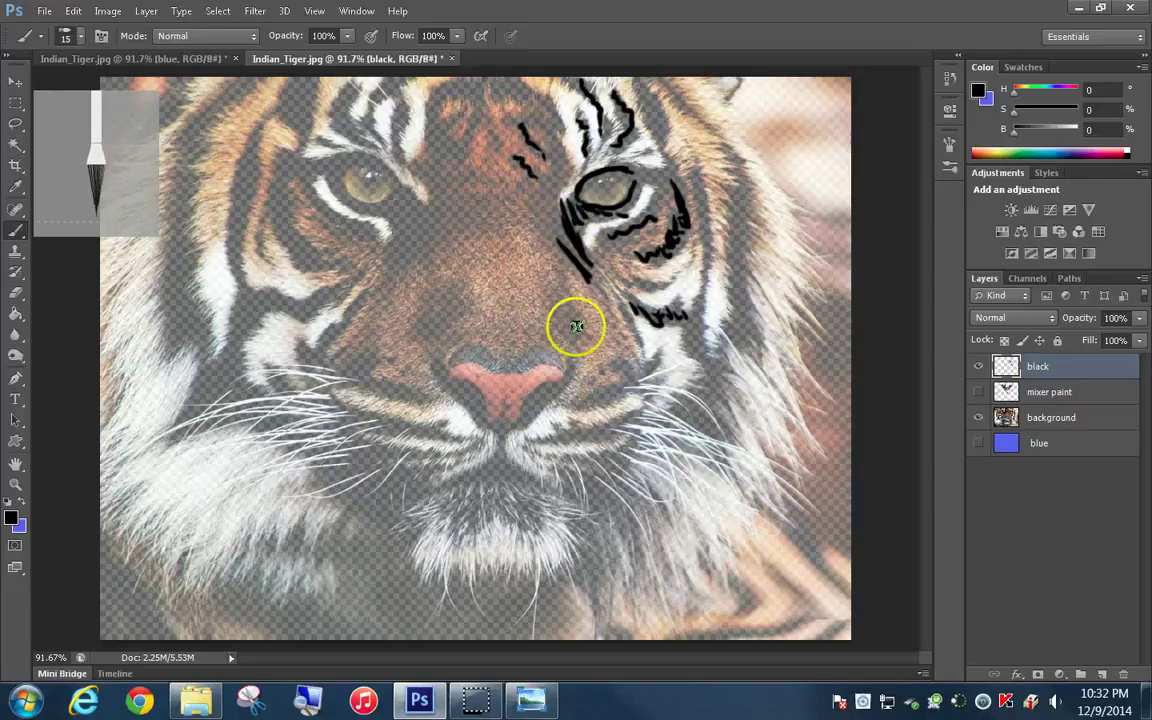
Outline the top and both lower sides of the pink nose with black strokes
left_click(550, 386)
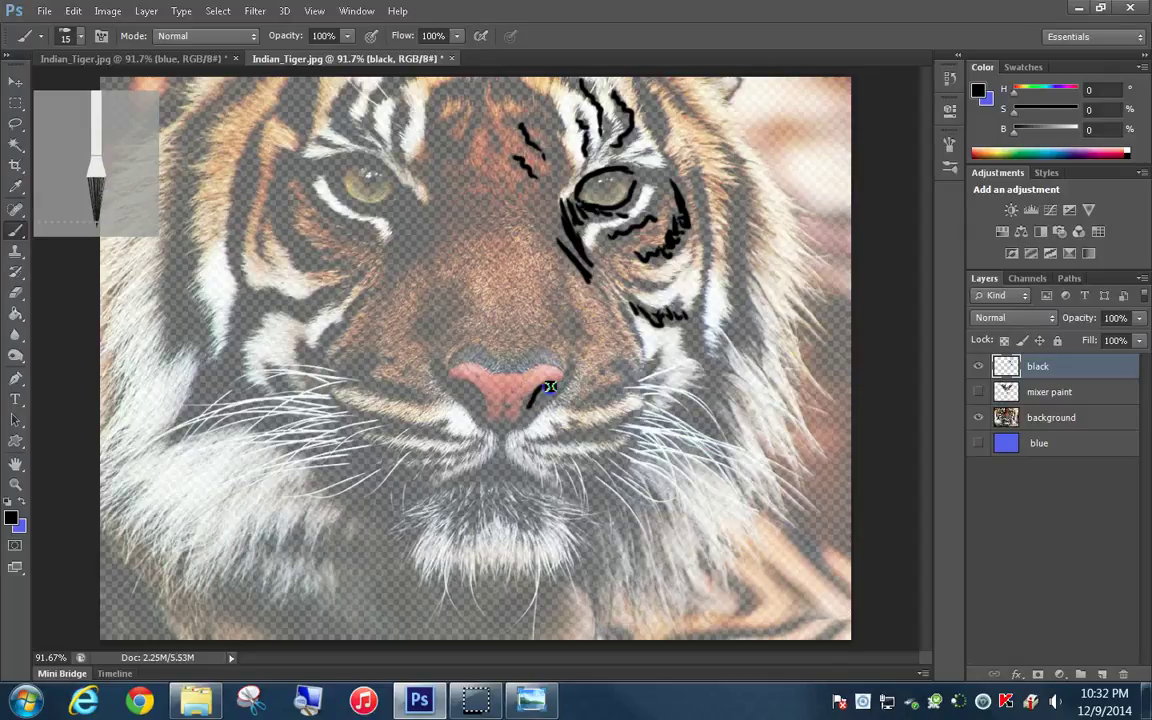
left_click_drag(549, 373, 558, 367)
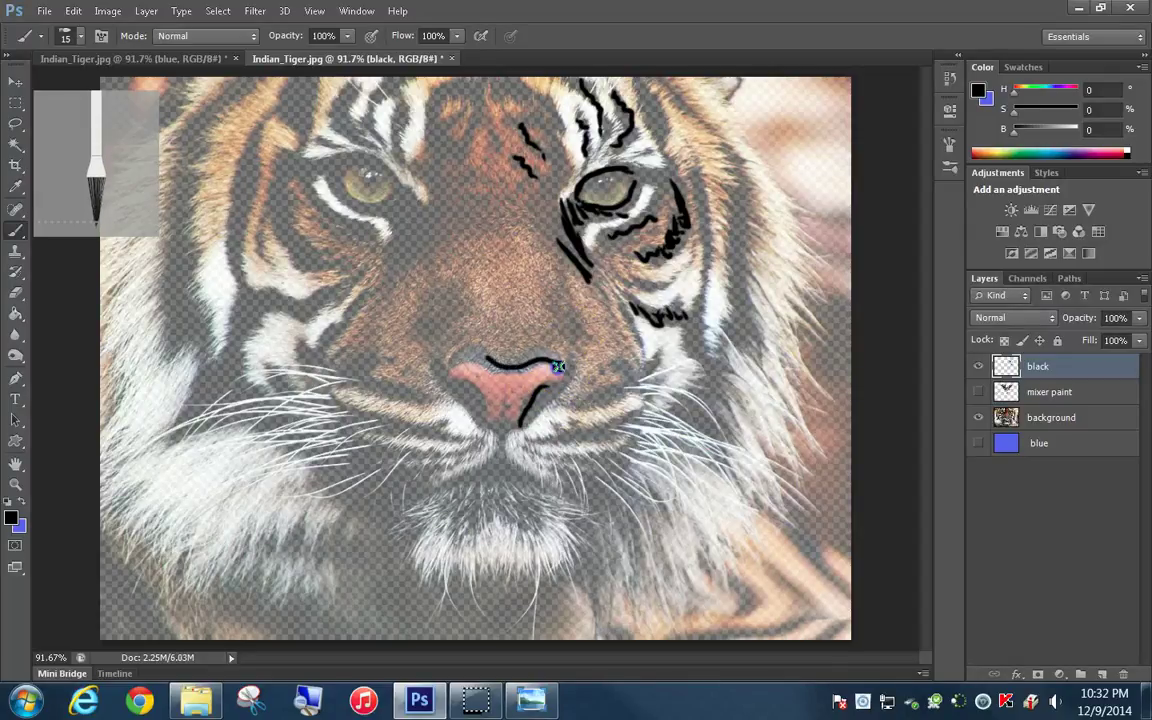
left_click_drag(474, 352, 459, 354)
left_click(455, 379)
left_click_drag(452, 378, 495, 425)
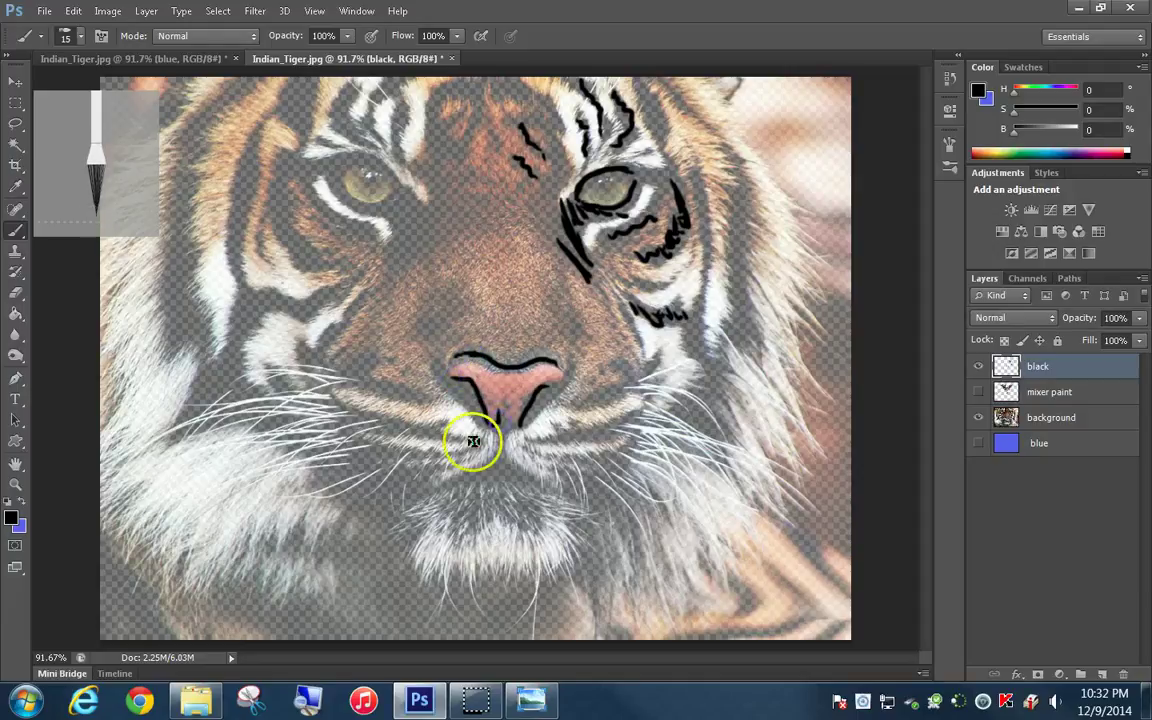
Paint black lines along both sides of the muzzle and thicken the mouth line below the nose
mouse_move(358, 414)
left_mouse_down()
mouse_move(437, 435)
mouse_move(424, 458)
mouse_move(383, 450)
left_mouse_up()
mouse_move(537, 440)
left_mouse_down()
mouse_move(606, 434)
mouse_move(579, 461)
mouse_move(590, 461)
left_mouse_up()
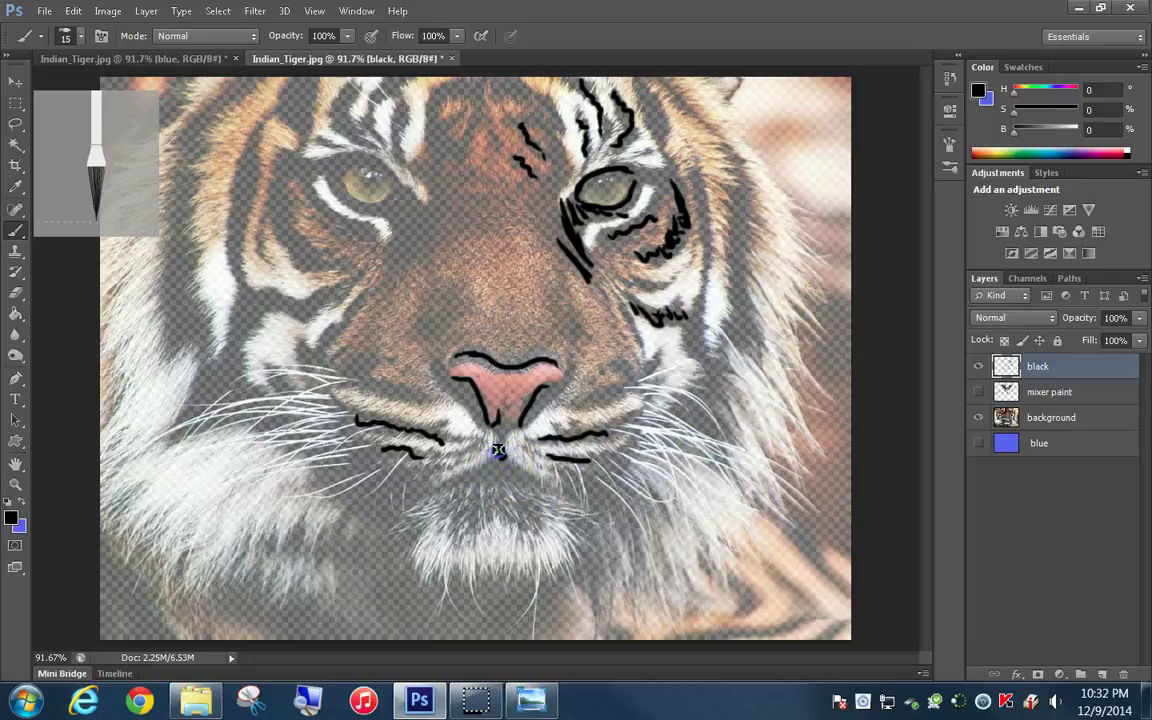
left_click_drag(497, 451, 531, 483)
mouse_move(455, 486)
left_mouse_down()
mouse_move(501, 462)
mouse_move(462, 482)
mouse_move(492, 473)
mouse_move(495, 457)
mouse_move(522, 478)
left_mouse_up()
left_click(506, 459)
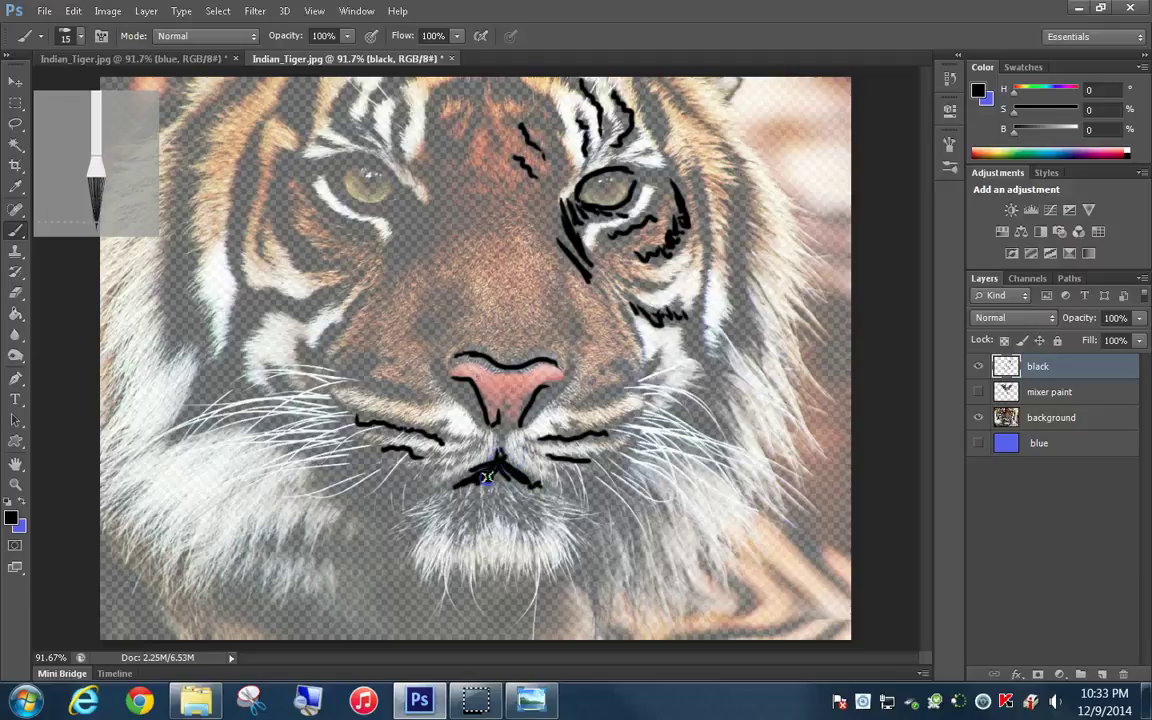
left_click(459, 479)
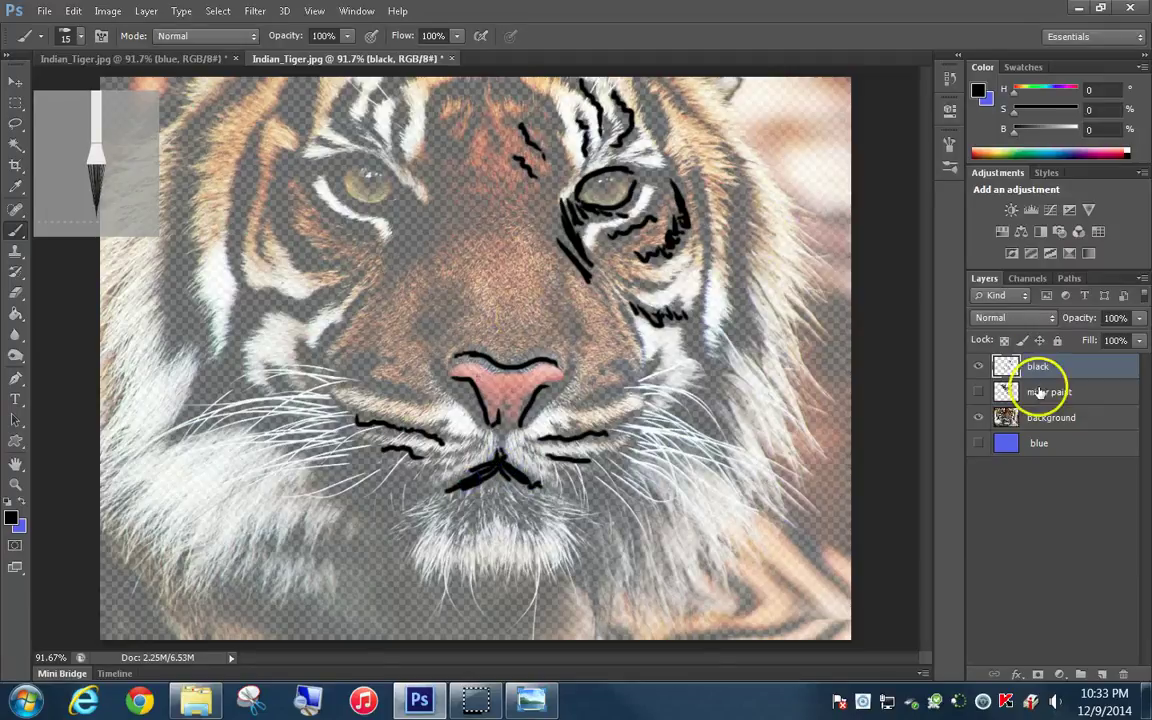
Add a new layer above black and name it merged strokes, checking the layer names in the finished tiger document
left_click(1107, 679)
double_click(1041, 367)
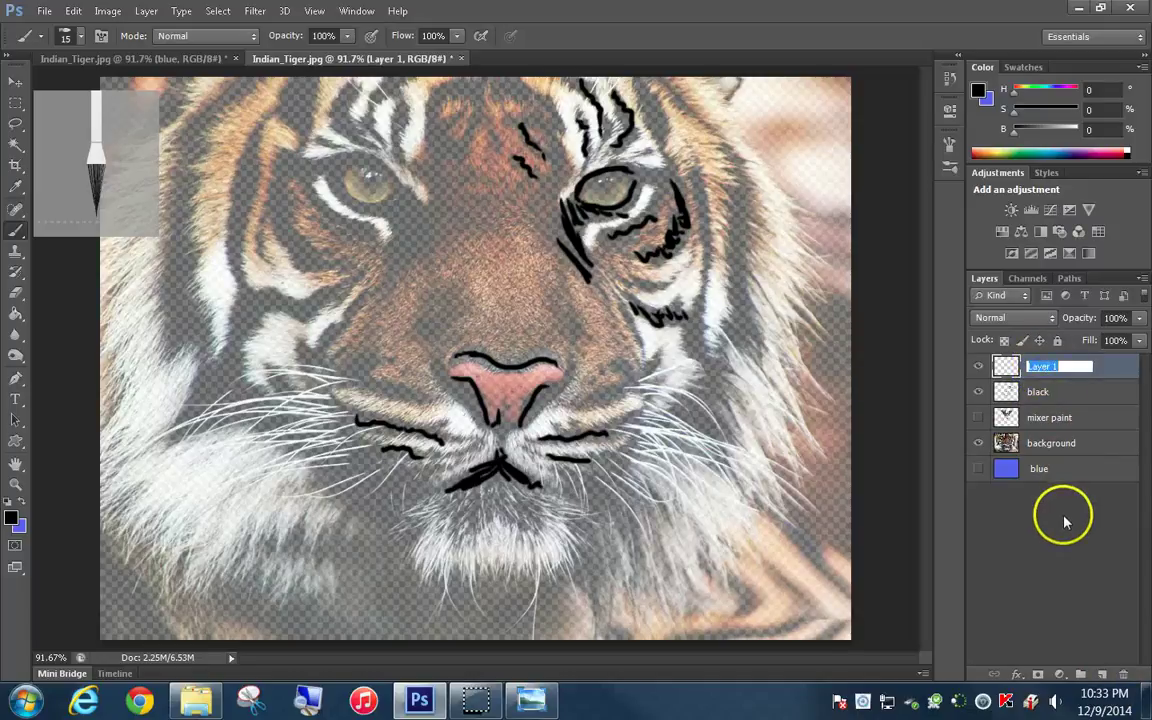
left_click(168, 62)
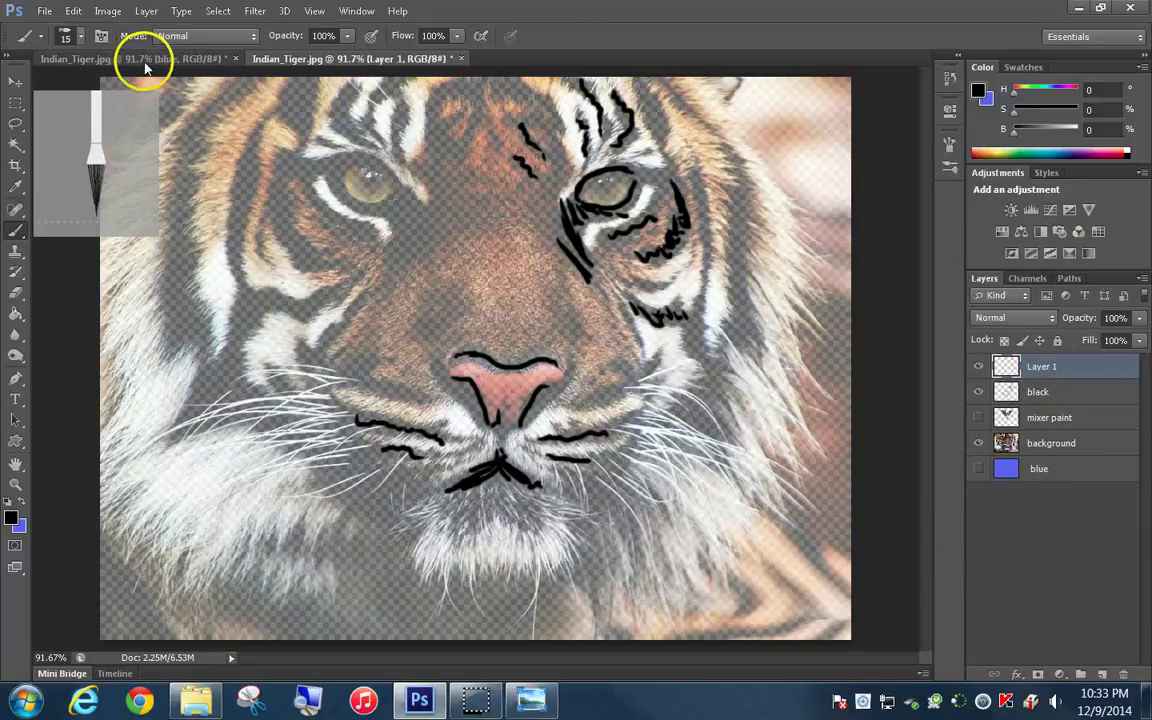
left_click(145, 62)
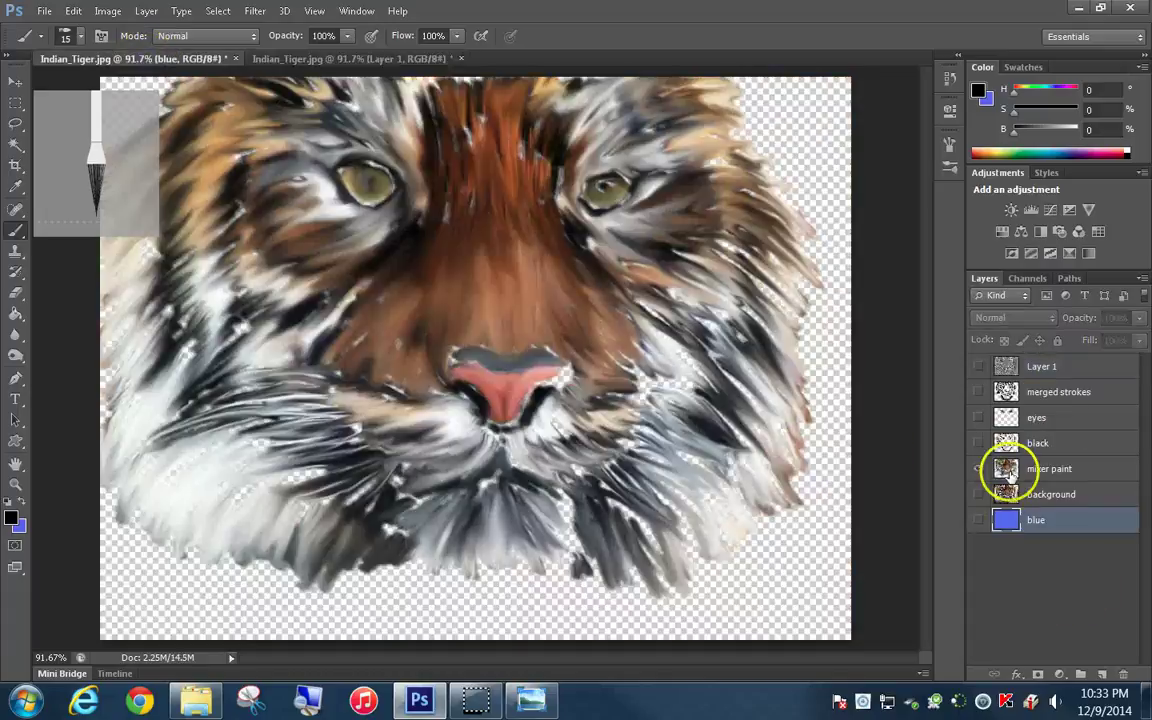
left_click(319, 58)
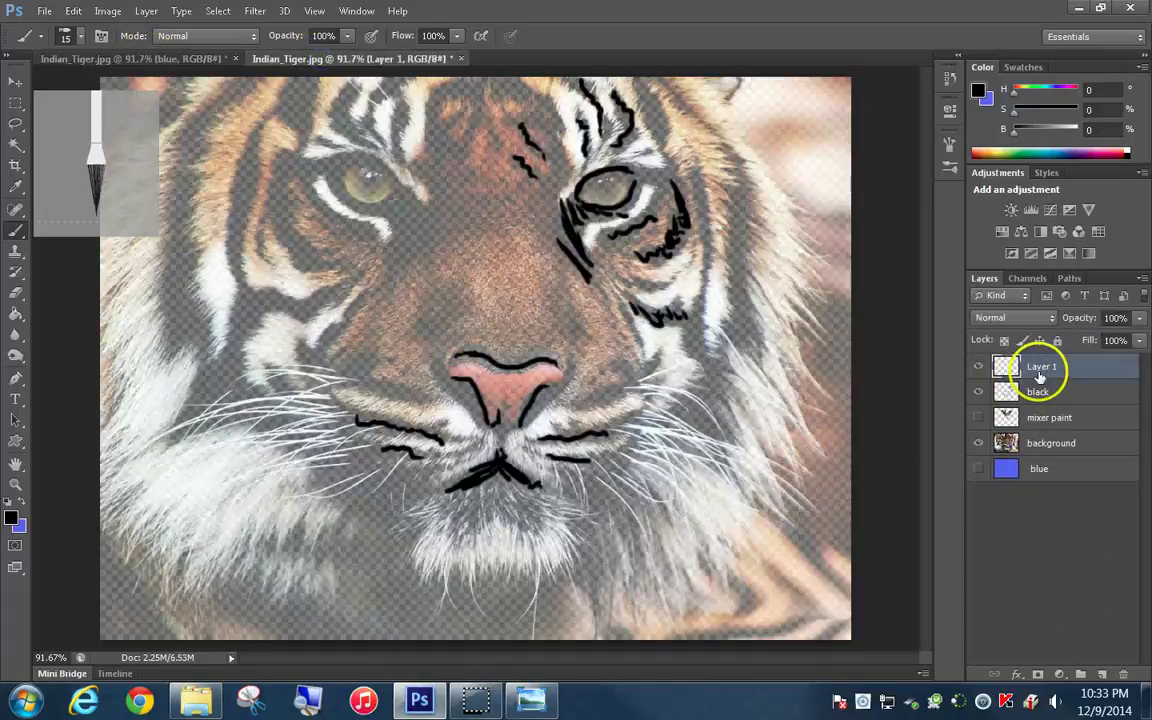
double_click(1040, 366)
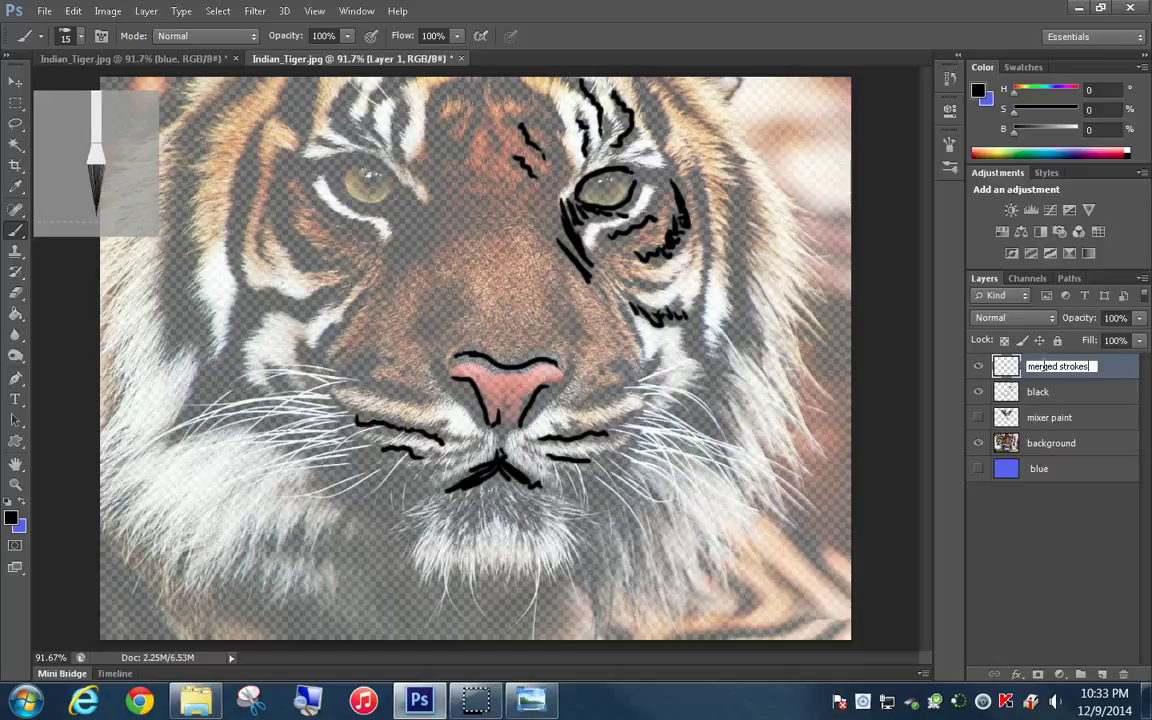
key("Return")
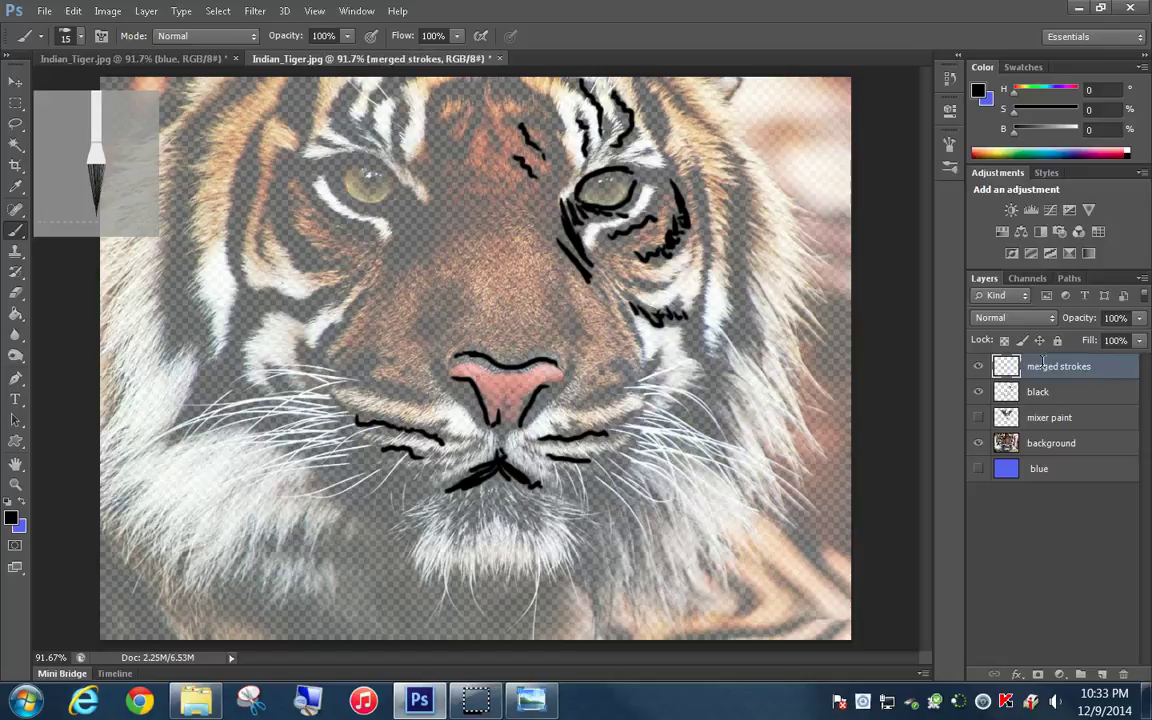
Show the mixer paint layer and use the Mixer Brush on merged strokes to blend the black stripes on the forehead and above the right eye
left_click(977, 418)
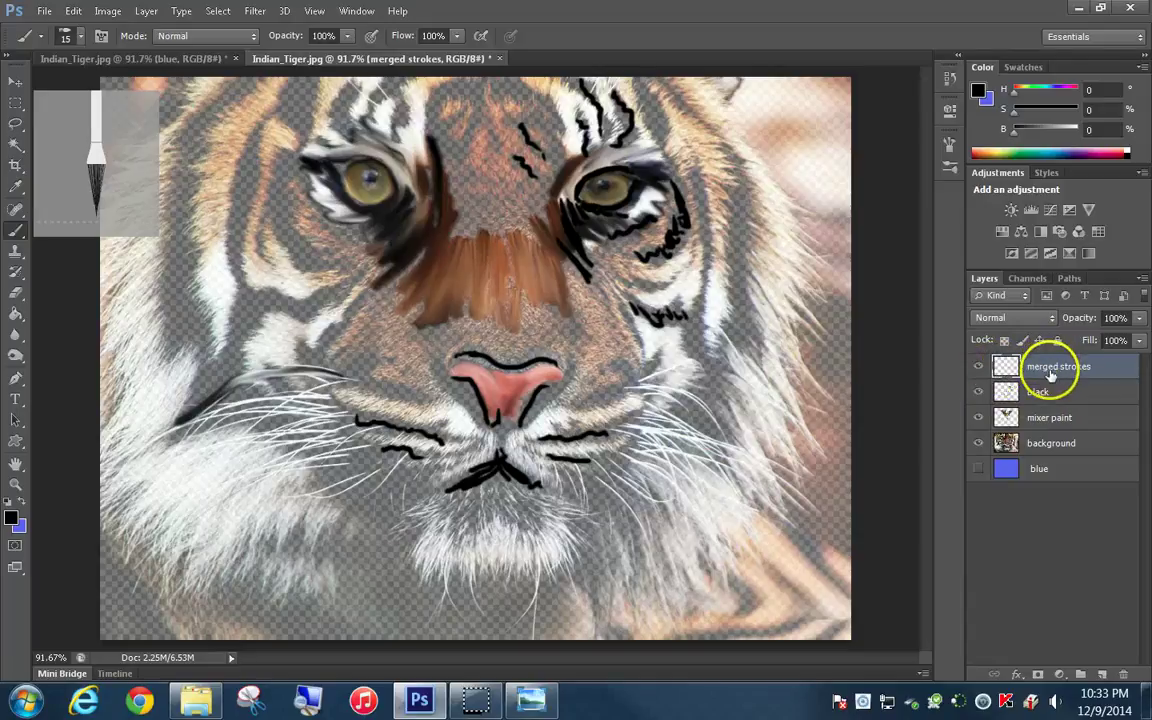
left_click(15, 230)
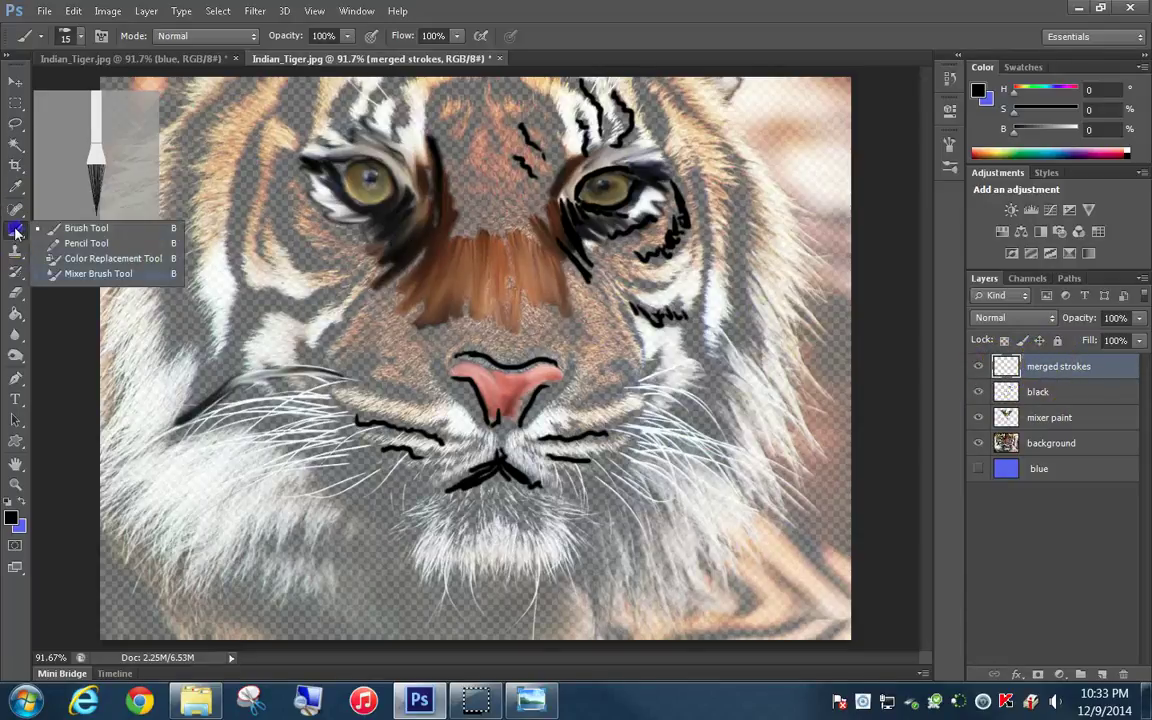
left_click(95, 273)
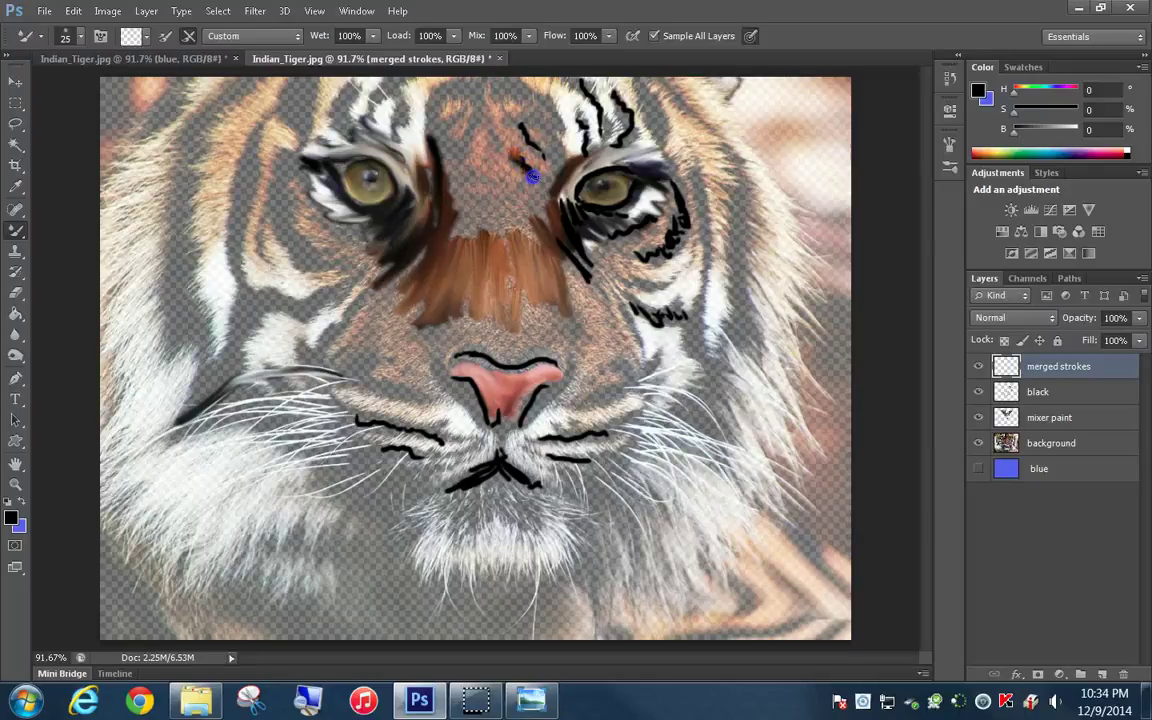
left_click_drag(523, 130, 521, 123)
left_click_drag(585, 90, 584, 87)
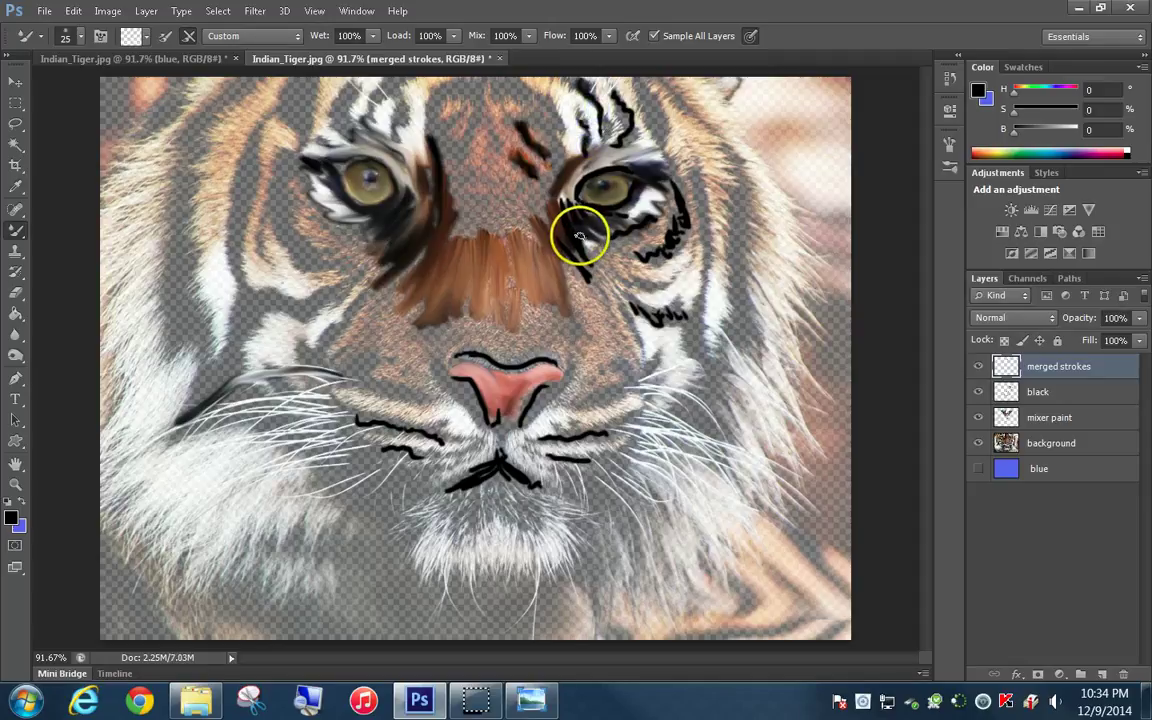
Blend the black strokes at the right eye's inner corner, below and beside the eye, and on the cheek into the fur
mouse_move(580, 263)
left_mouse_down()
mouse_move(563, 262)
mouse_move(594, 327)
mouse_move(607, 318)
left_mouse_up()
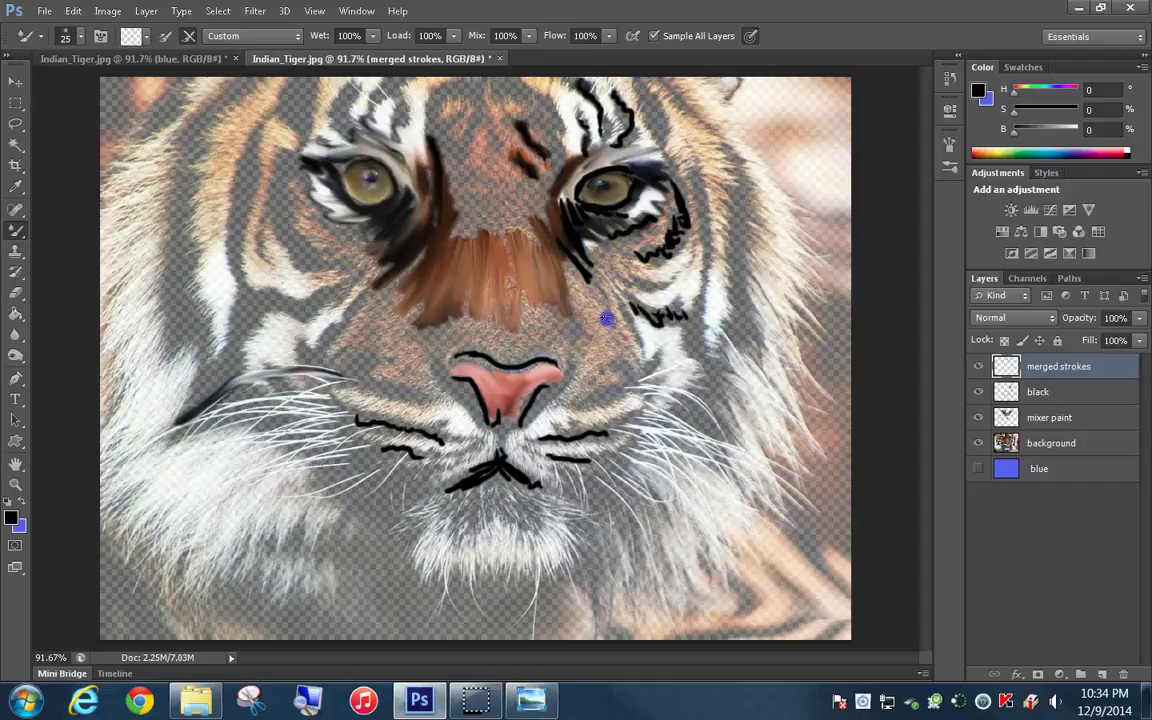
left_click(604, 296)
left_click(599, 285)
mouse_move(606, 272)
left_mouse_down()
mouse_move(560, 262)
mouse_move(566, 211)
left_mouse_up()
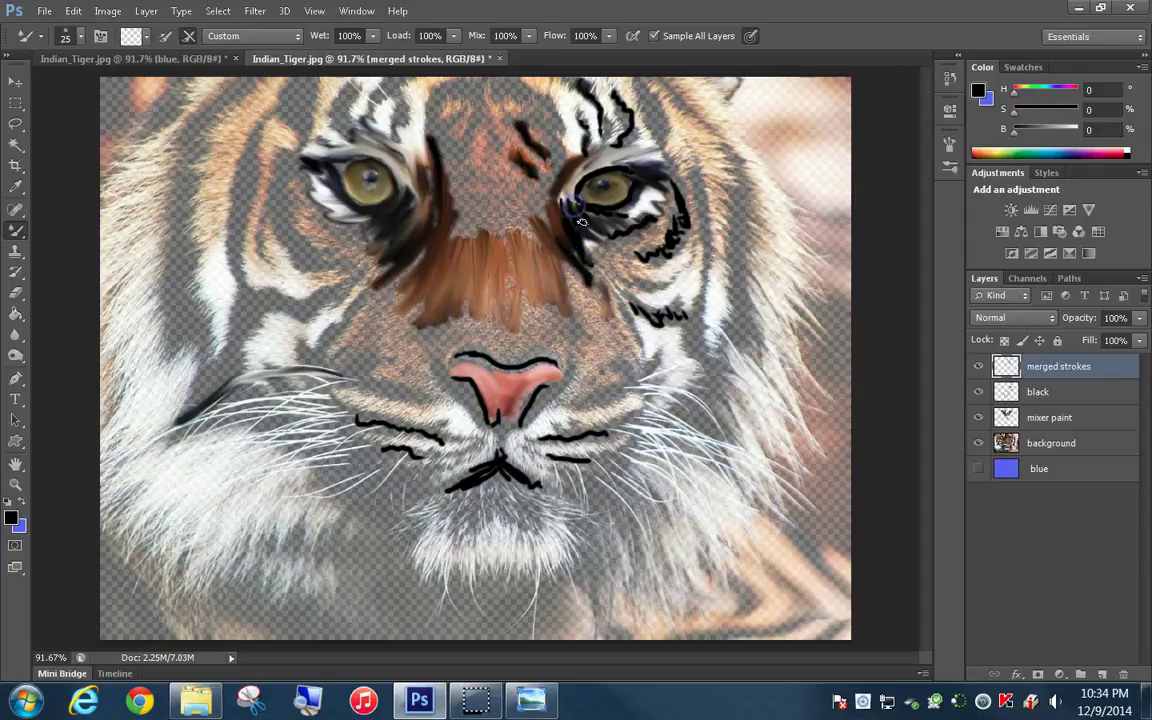
mouse_move(581, 221)
left_mouse_down()
mouse_move(563, 197)
mouse_move(565, 211)
left_mouse_up()
left_click_drag(590, 242, 638, 247)
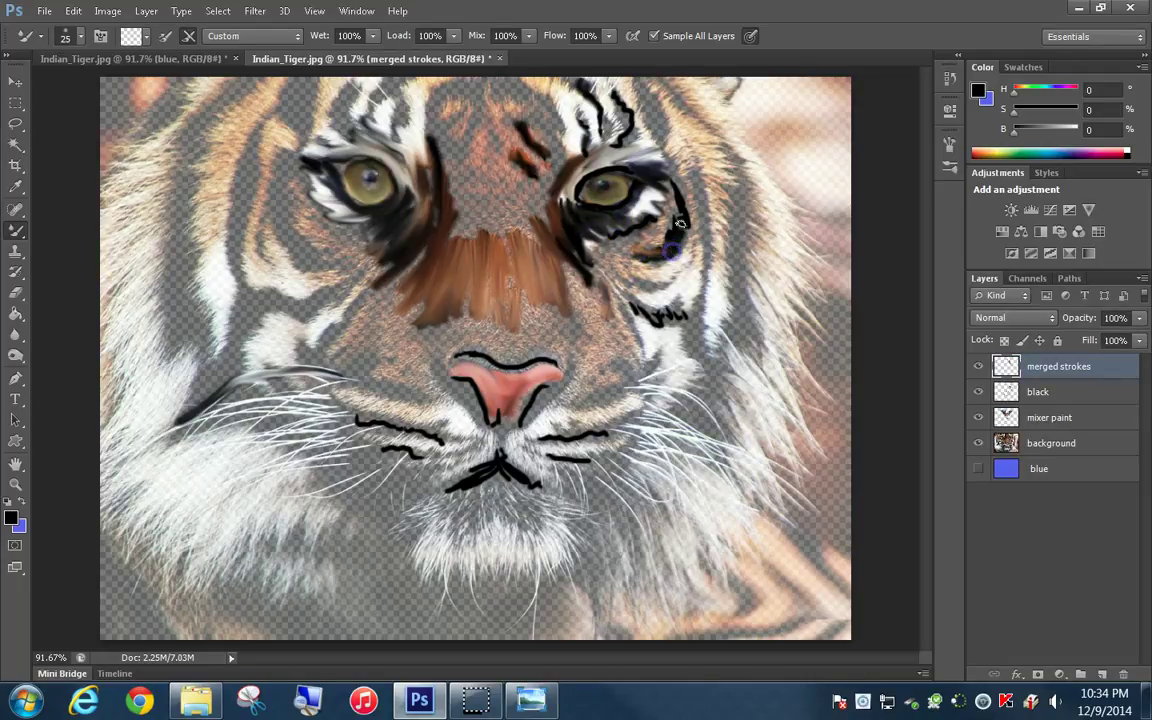
mouse_move(678, 222)
left_mouse_down()
mouse_move(674, 186)
mouse_move(674, 236)
mouse_move(637, 256)
mouse_move(638, 230)
mouse_move(658, 218)
mouse_move(617, 233)
mouse_move(578, 192)
mouse_move(608, 167)
mouse_move(599, 172)
mouse_move(627, 165)
mouse_move(587, 180)
mouse_move(586, 207)
mouse_move(577, 202)
mouse_move(623, 202)
mouse_move(644, 184)
mouse_move(585, 224)
mouse_move(618, 236)
mouse_move(655, 225)
mouse_move(598, 233)
mouse_move(574, 252)
mouse_move(647, 314)
left_mouse_up()
Smooth the black nose outline, the mouth line and the muzzle lines into the surrounding fur with the Mixer Brush
mouse_move(511, 340)
left_mouse_down()
mouse_move(456, 355)
mouse_move(497, 361)
left_mouse_up()
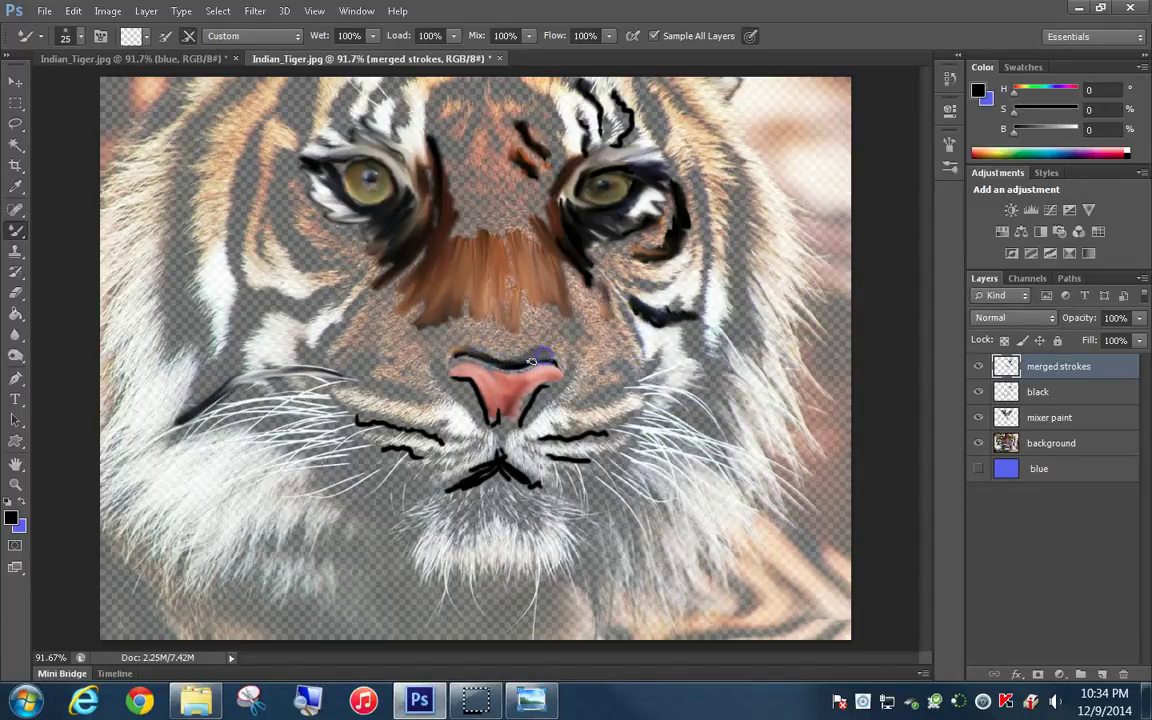
left_click_drag(490, 360, 474, 365)
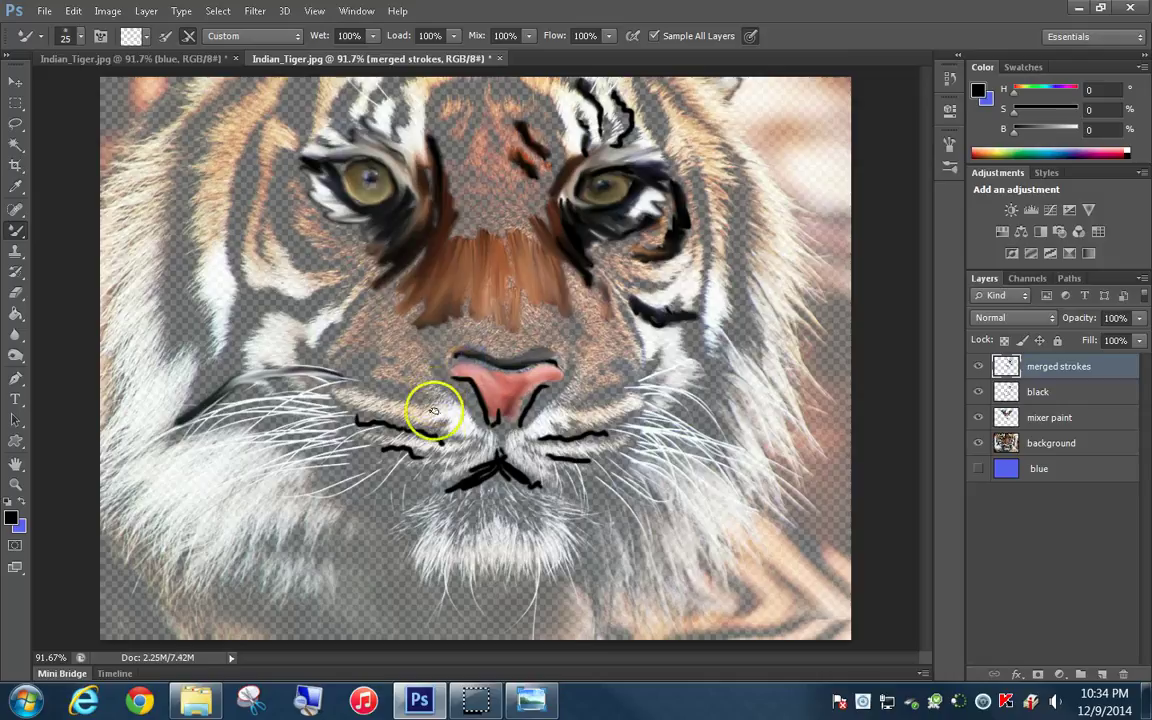
mouse_move(439, 437)
left_mouse_down()
mouse_move(415, 458)
mouse_move(396, 446)
mouse_move(498, 456)
mouse_move(447, 491)
left_mouse_up()
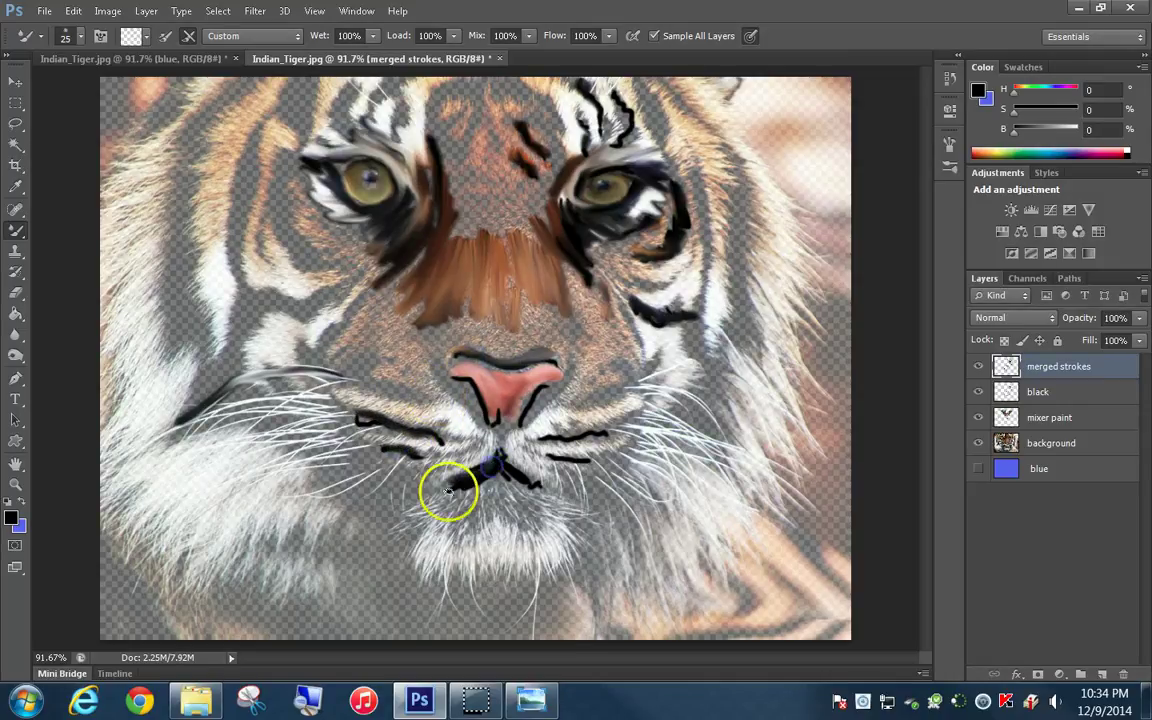
mouse_move(525, 484)
left_mouse_down()
mouse_move(501, 473)
mouse_move(501, 451)
mouse_move(504, 468)
left_mouse_up()
left_click_drag(493, 409, 499, 415)
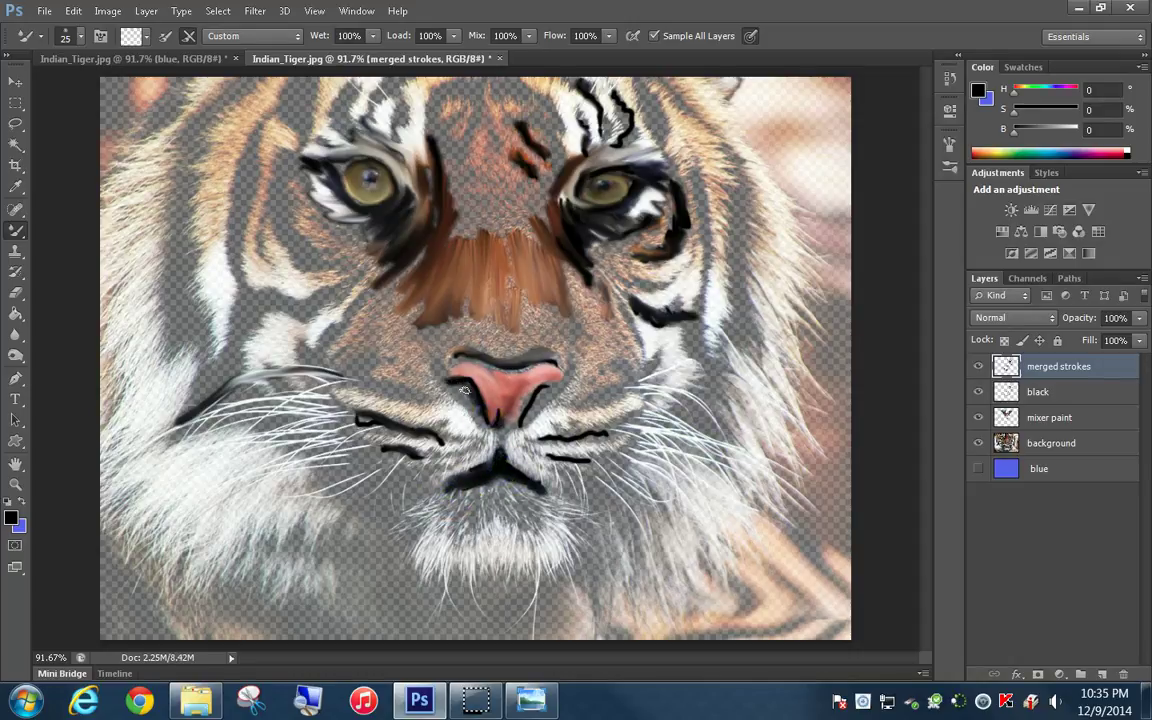
mouse_move(465, 387)
left_mouse_down()
mouse_move(527, 420)
mouse_move(538, 391)
mouse_move(499, 414)
mouse_move(498, 426)
mouse_move(551, 437)
left_mouse_up()
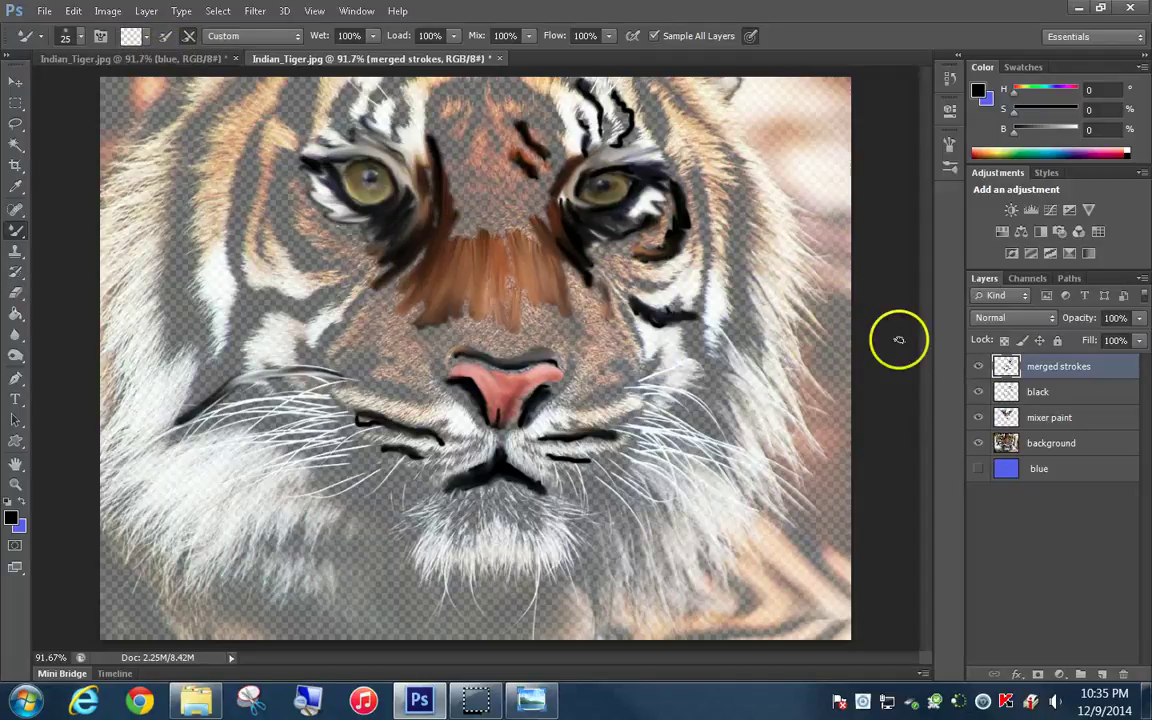
Hide the merged strokes, black and mixer paint layers, and add a new top layer named eyes
left_click(977, 367)
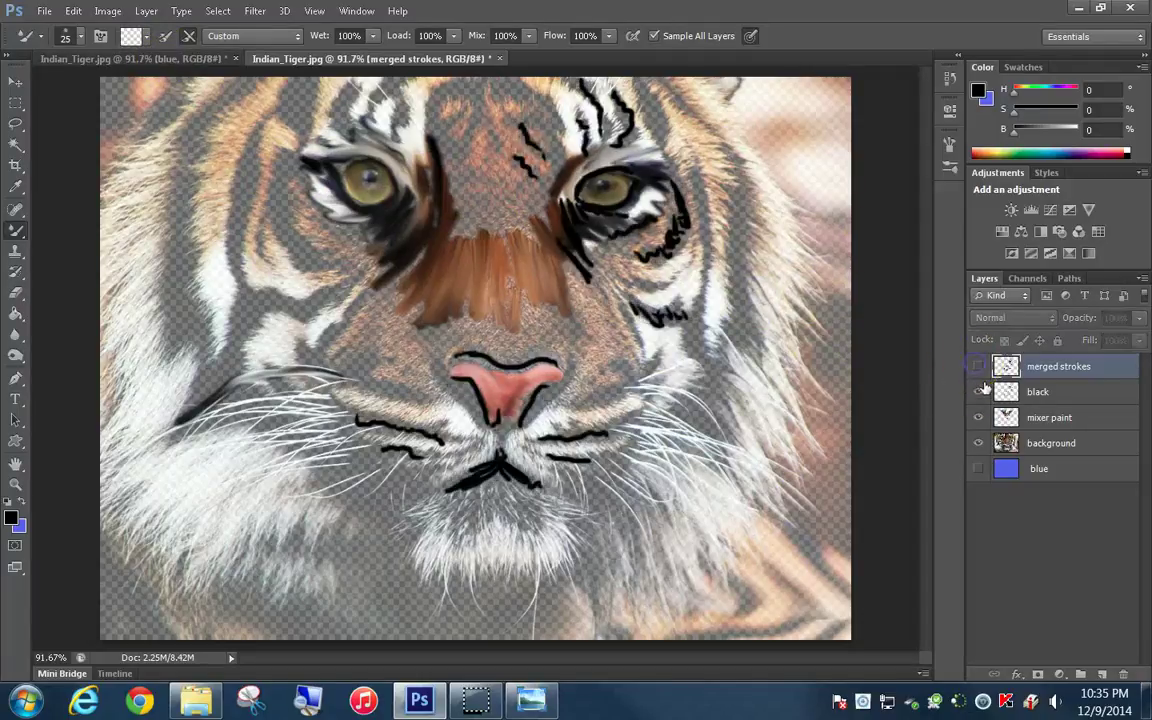
left_click(979, 392)
left_click(979, 417)
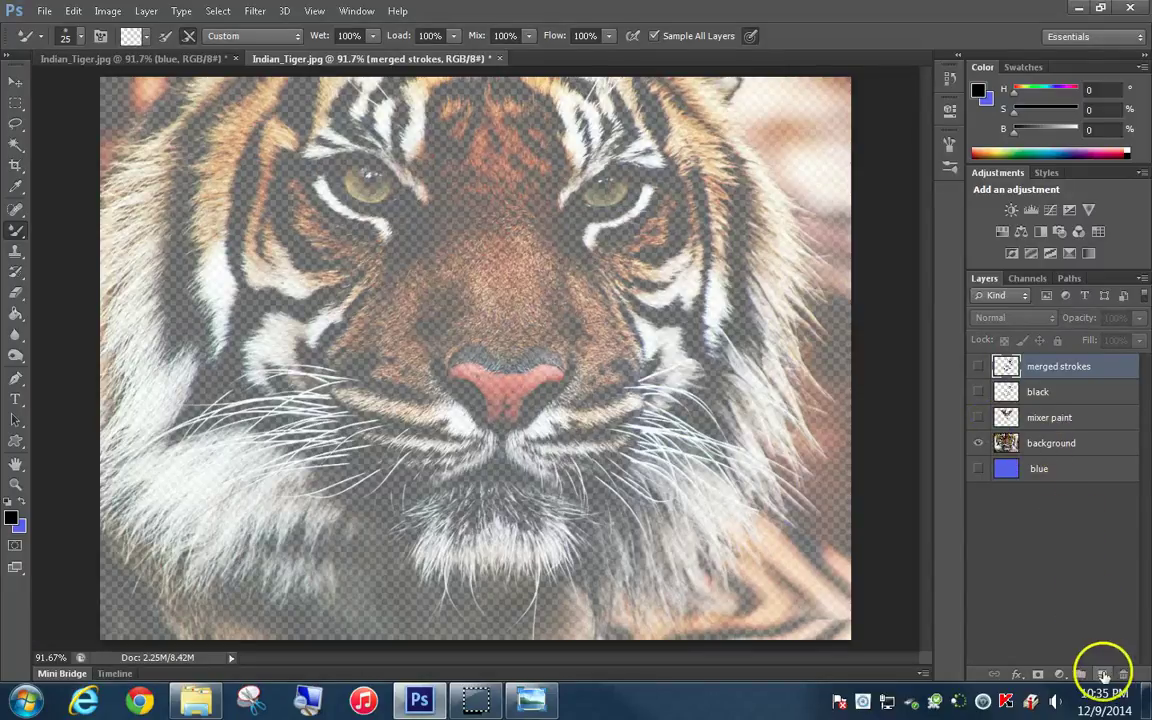
left_click(1103, 675)
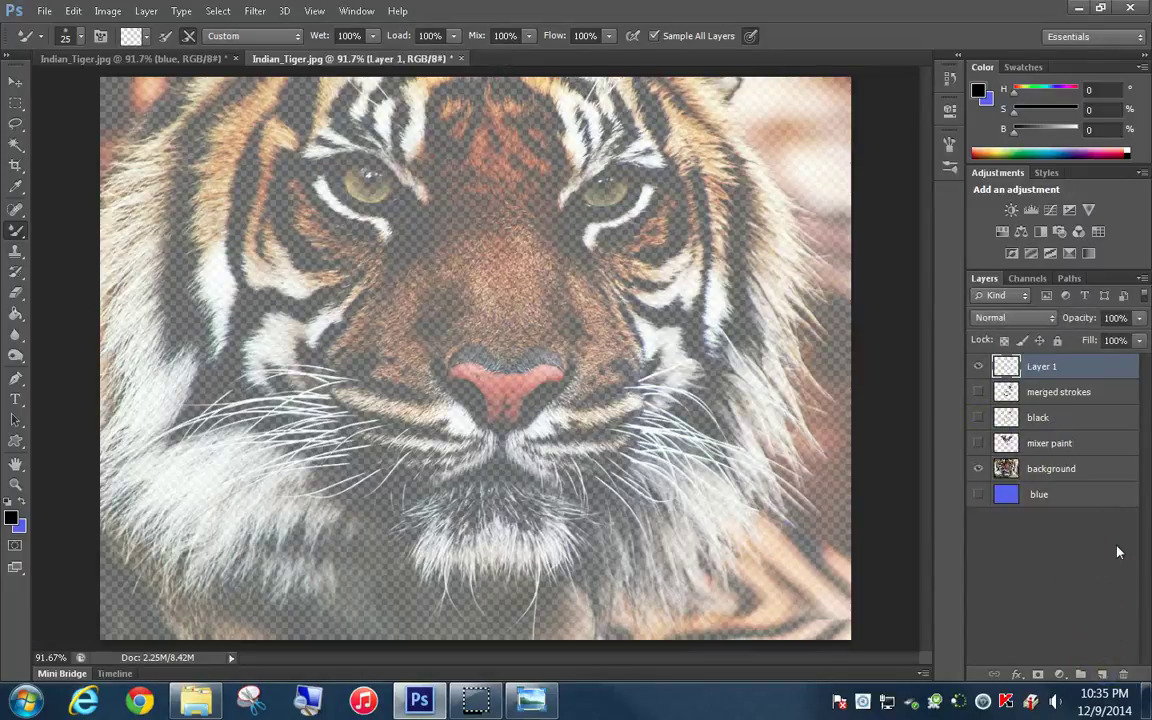
left_click(1035, 368)
double_click(1036, 368)
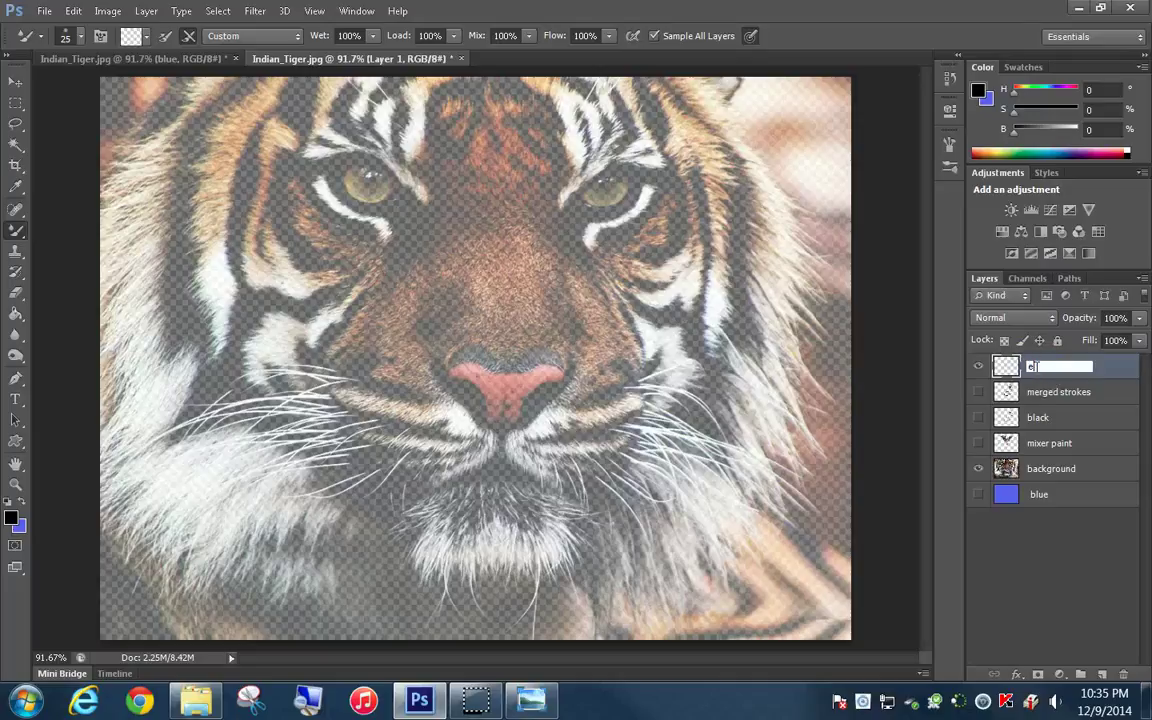
key("Return")
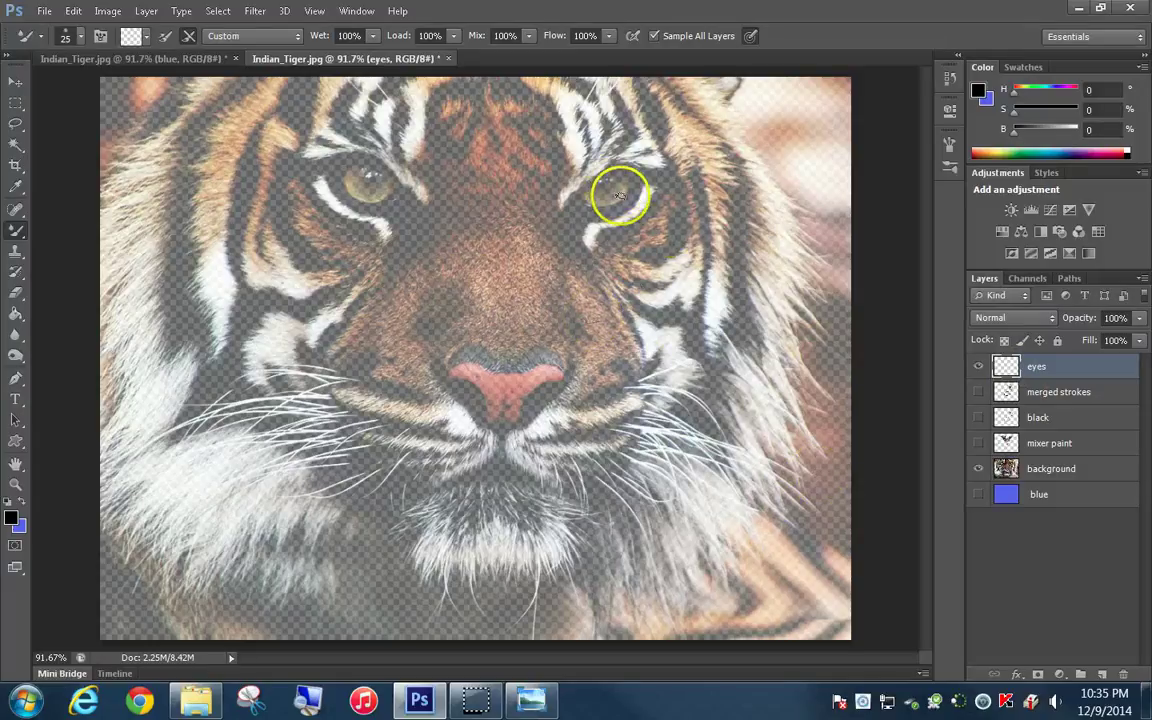
Paint over the right eye's iris, pupil and dark rim with Mixer Brush strokes on the eyes layer
mouse_move(620, 196)
left_mouse_down()
mouse_move(607, 185)
mouse_move(620, 180)
mouse_move(605, 187)
left_mouse_up()
left_click_drag(601, 205, 619, 182)
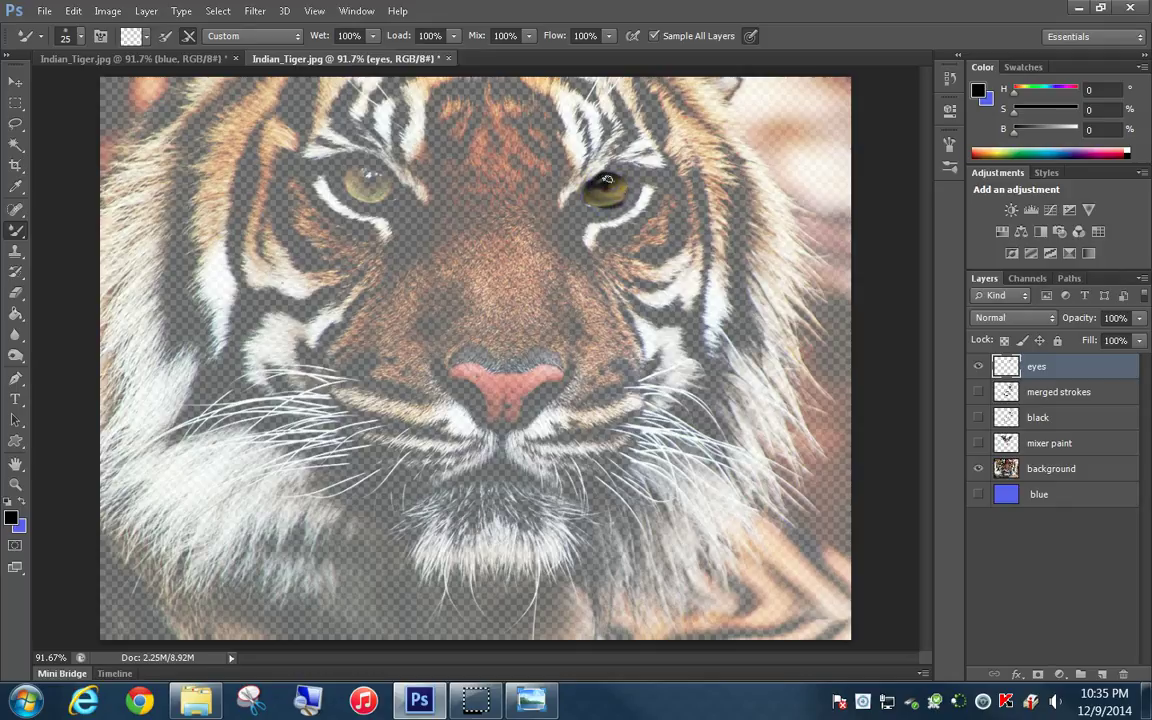
mouse_move(602, 180)
left_mouse_down()
mouse_move(642, 180)
mouse_move(579, 183)
mouse_move(588, 209)
mouse_move(607, 213)
mouse_move(640, 183)
mouse_move(616, 209)
mouse_move(578, 202)
mouse_move(597, 213)
mouse_move(578, 213)
mouse_move(611, 219)
mouse_move(583, 226)
mouse_move(635, 202)
mouse_move(651, 179)
mouse_move(612, 165)
left_mouse_up()
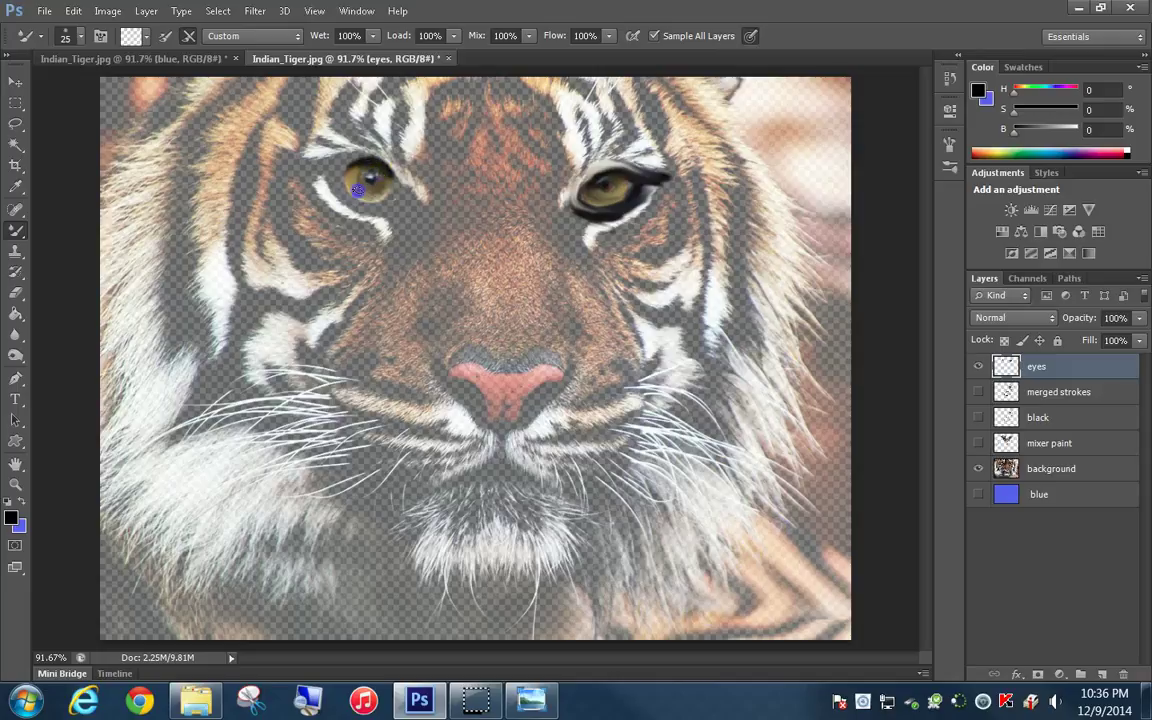
Blend the left eye's iris and dark rim with the Mixer Brush, and pull short strokes outward into the fur around it
mouse_move(391, 174)
left_mouse_down()
mouse_move(359, 209)
mouse_move(352, 203)
mouse_move(371, 207)
mouse_move(339, 175)
mouse_move(401, 179)
left_mouse_up()
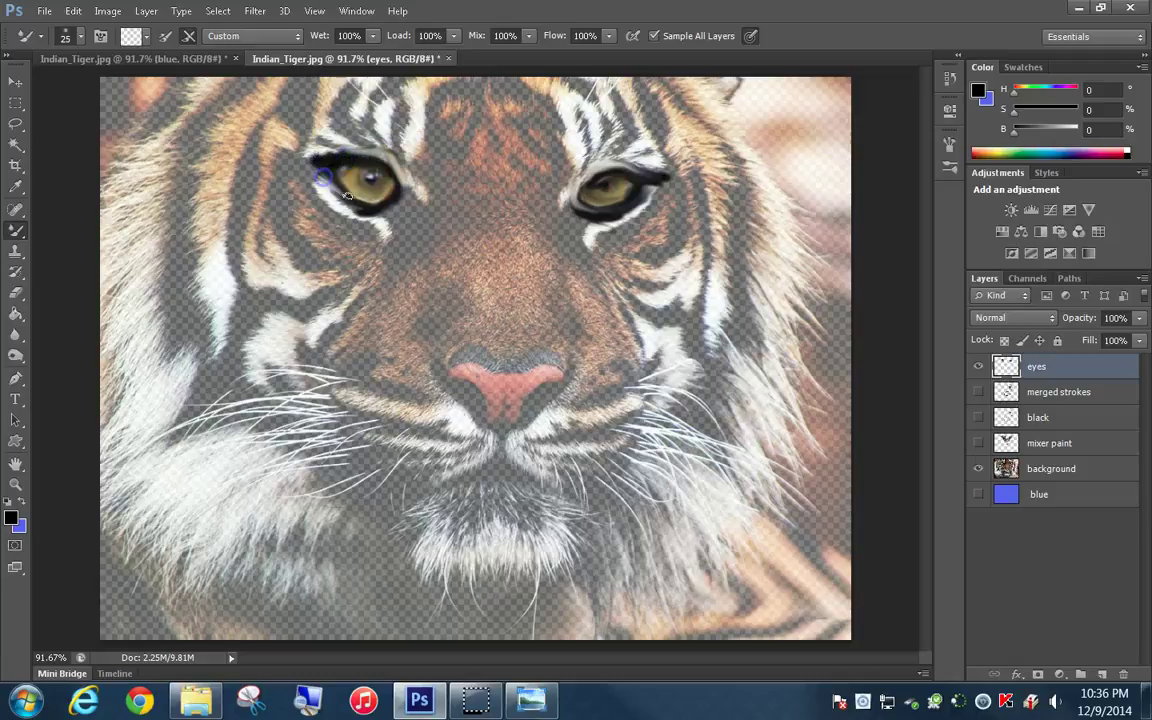
mouse_move(347, 196)
left_mouse_down()
mouse_move(373, 225)
mouse_move(386, 213)
mouse_move(352, 213)
left_mouse_up()
left_click(314, 180)
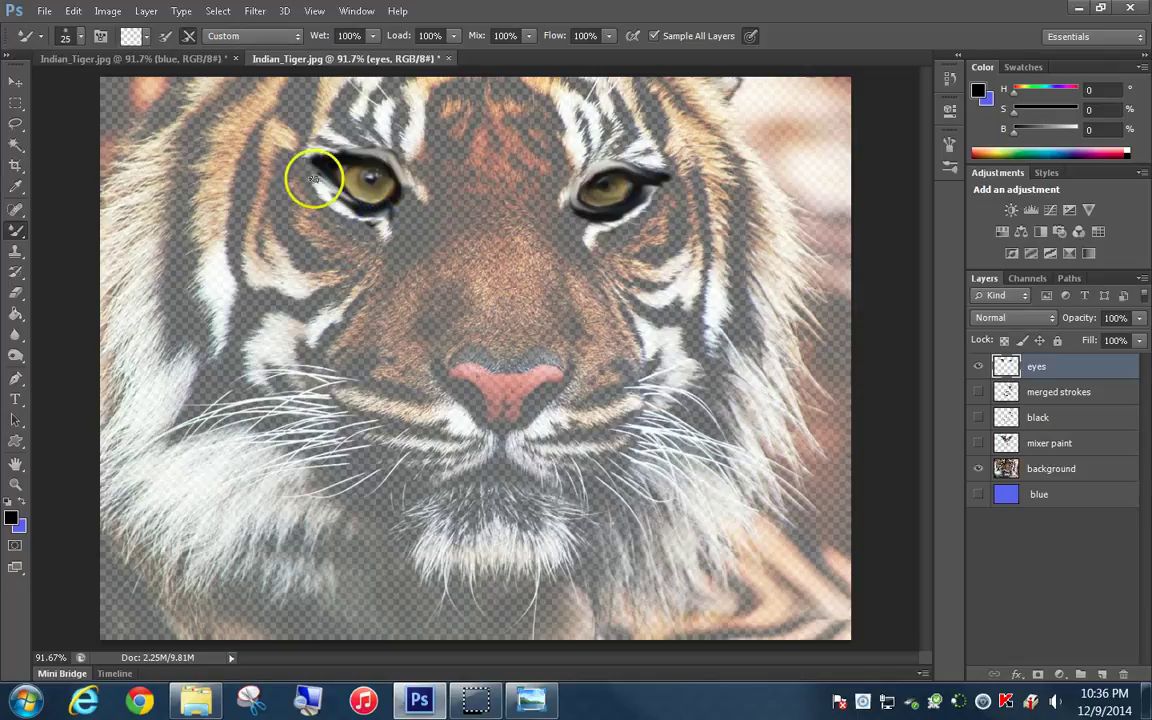
left_click_drag(322, 181, 329, 199)
left_click_drag(334, 144, 308, 175)
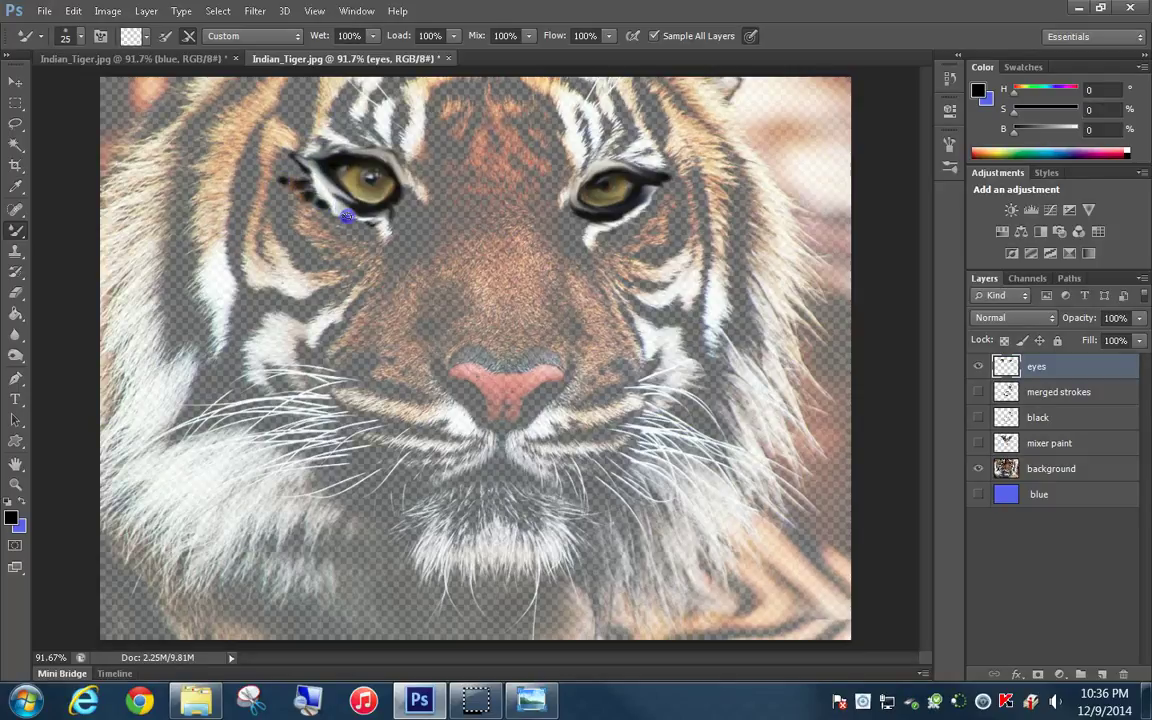
left_click_drag(407, 190, 411, 198)
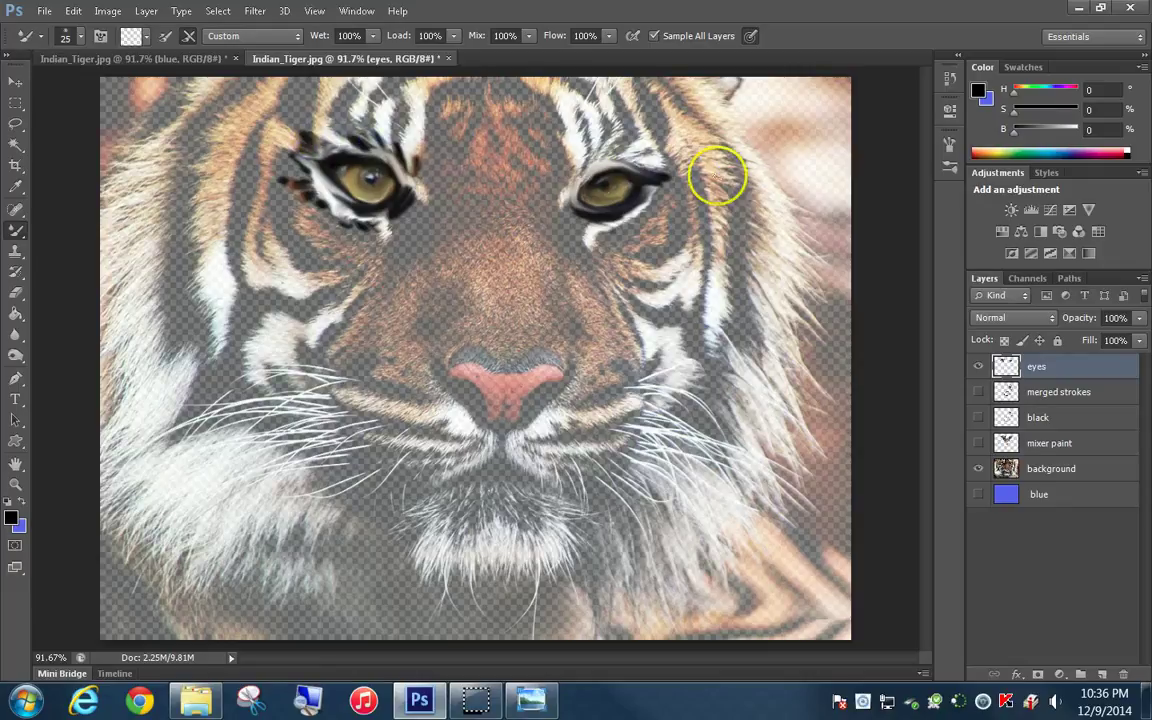
Switch to the Brush tool with white as the foreground color and black as the background color
left_click(15, 234)
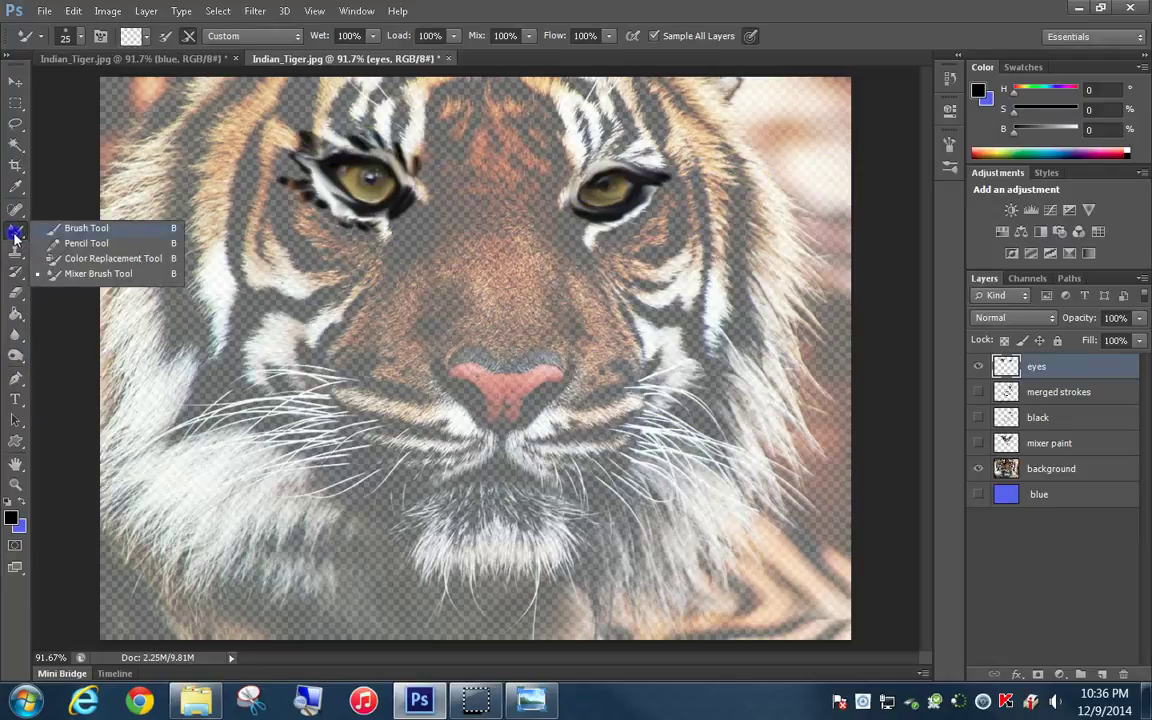
left_click(86, 228)
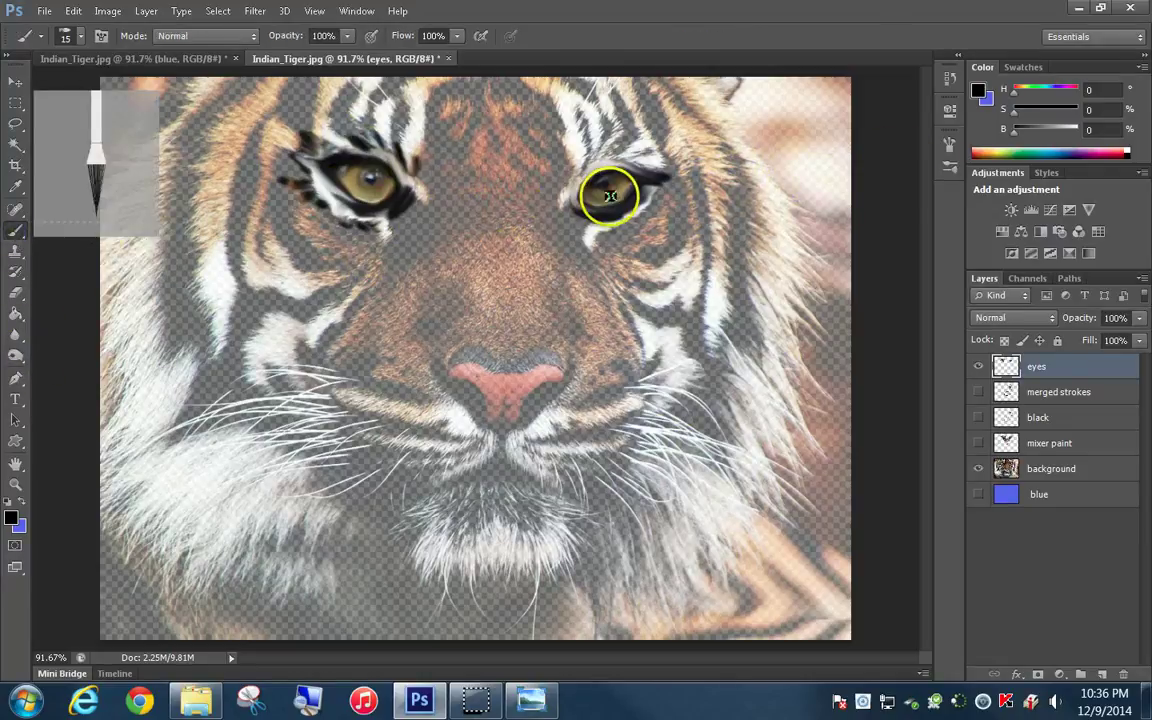
left_click(8, 505)
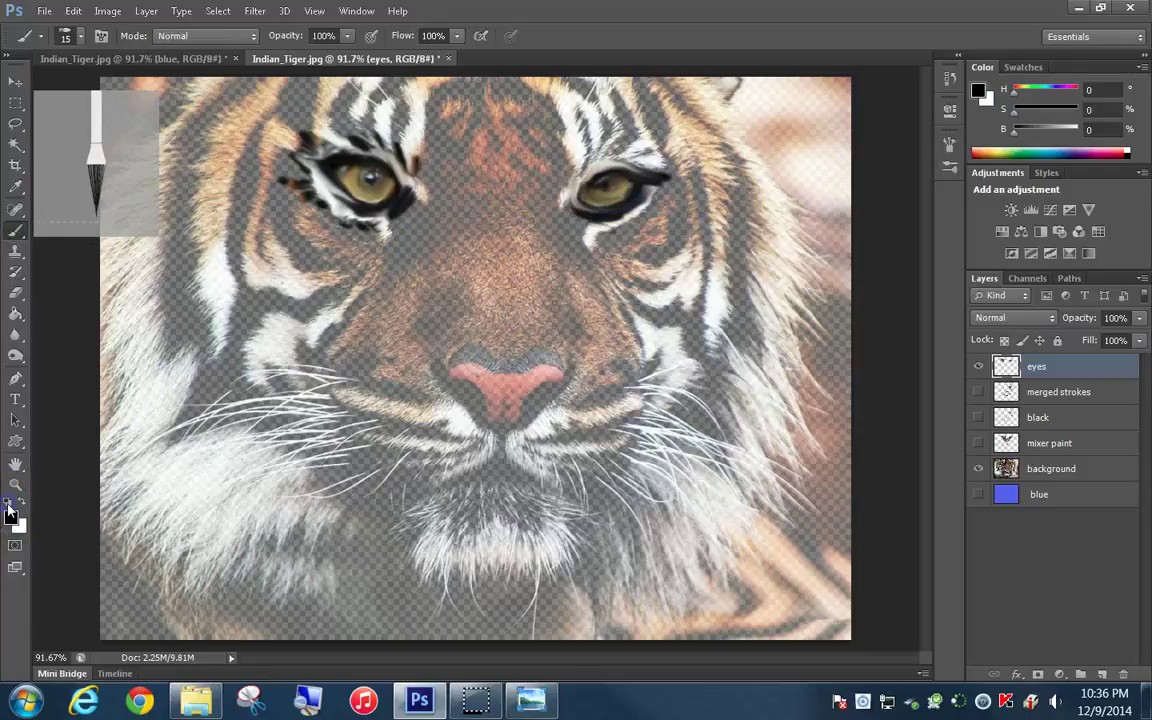
left_click(20, 503)
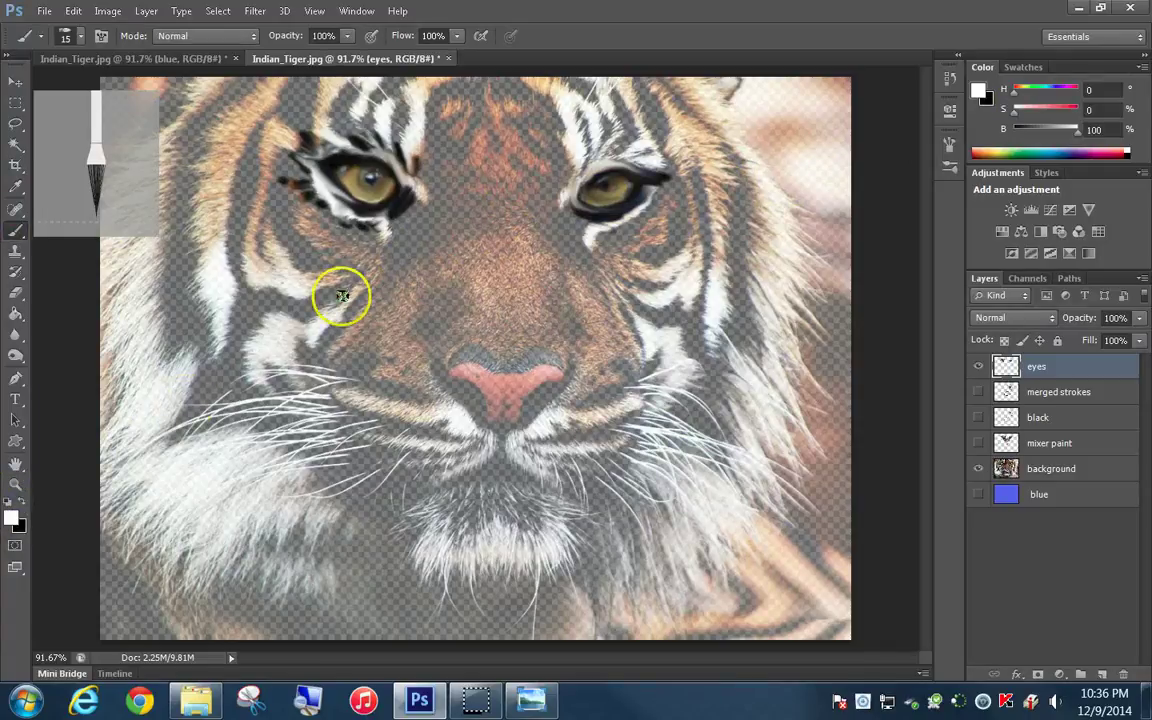
left_click_drag(320, 195, 386, 237)
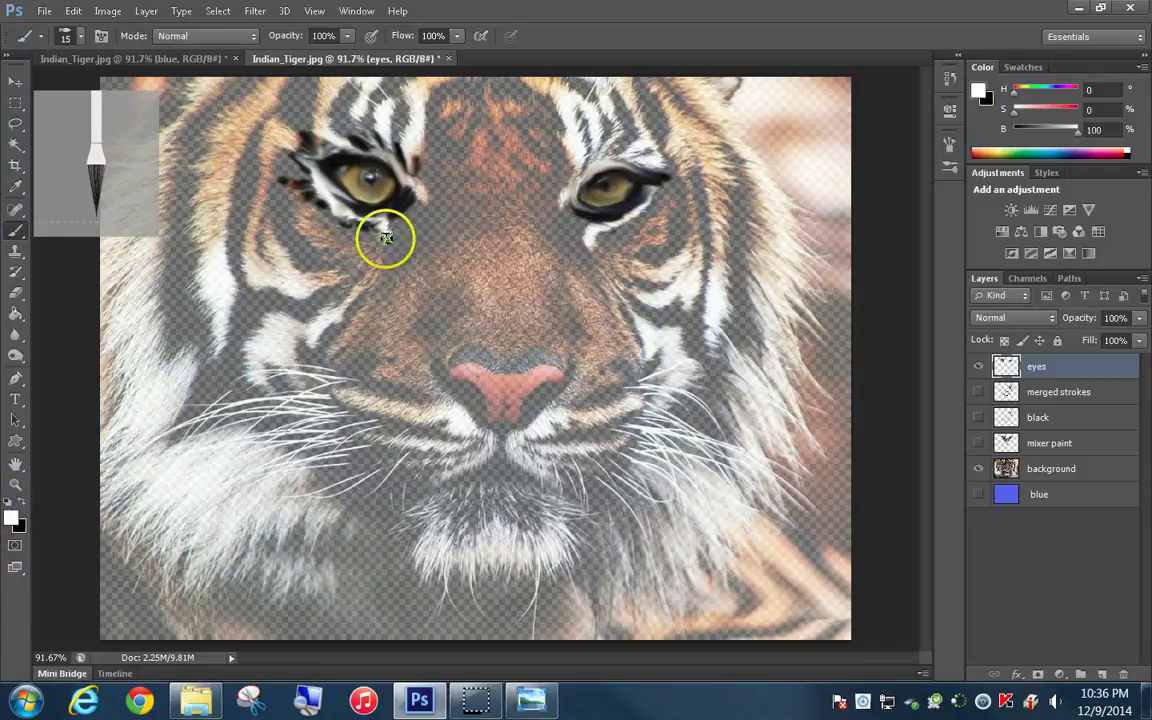
With the brush size reduced to 5, paint white highlights around the left eye's pupil and along the lower edge of its iris
scroll(363, 180, "up", 5)
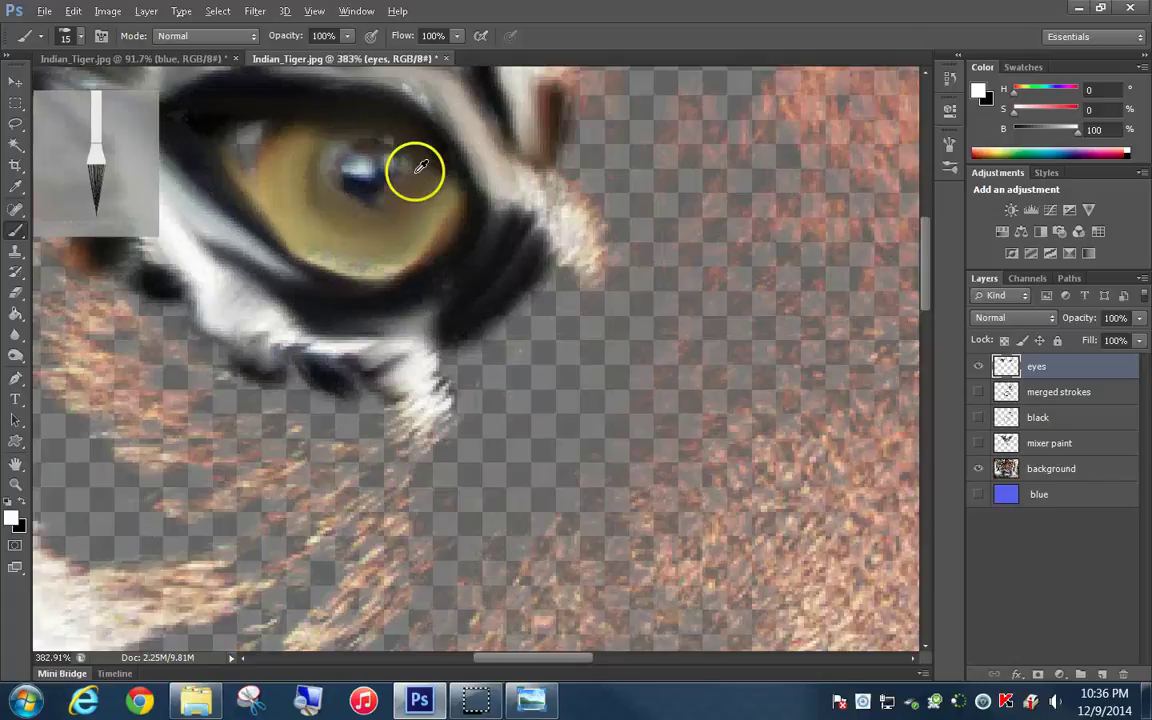
scroll(415, 172, "up", 4)
scroll(370, 214, "up", 2)
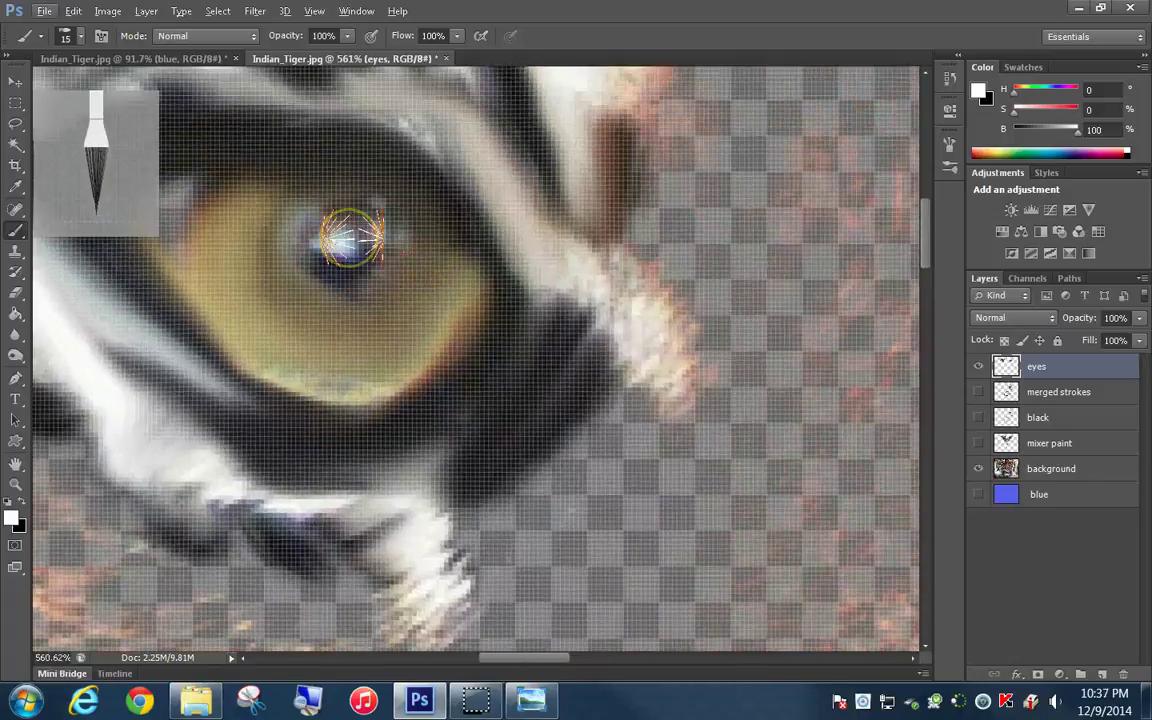
key("bracketright")
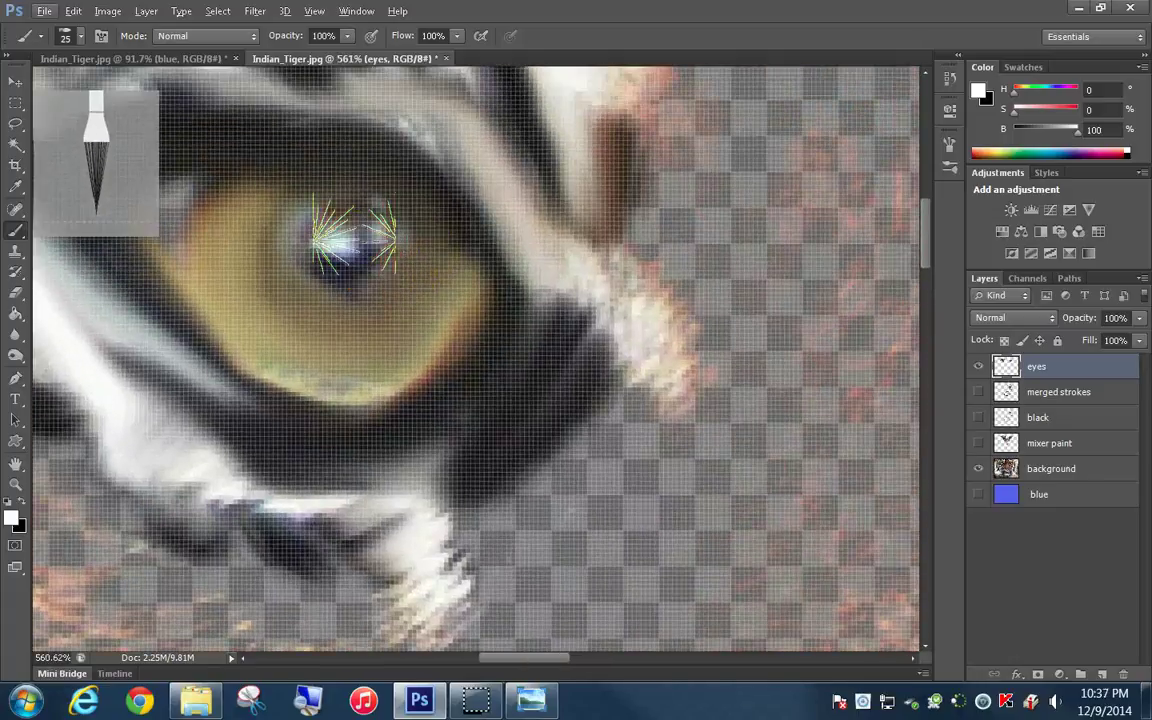
key("bracketleft")
key("bracketleft")
key("bracketleft")
key("bracketleft")
key("bracketleft")
key("bracketleft")
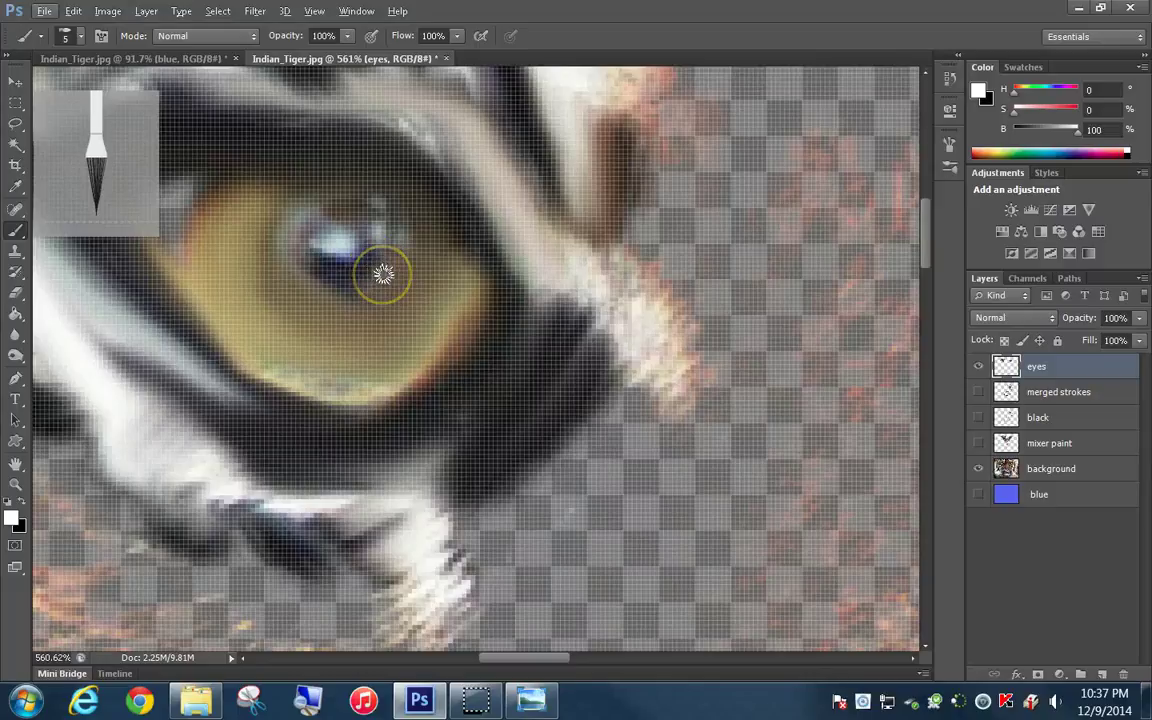
mouse_move(389, 287)
left_mouse_down()
mouse_move(368, 312)
mouse_move(373, 211)
left_mouse_up()
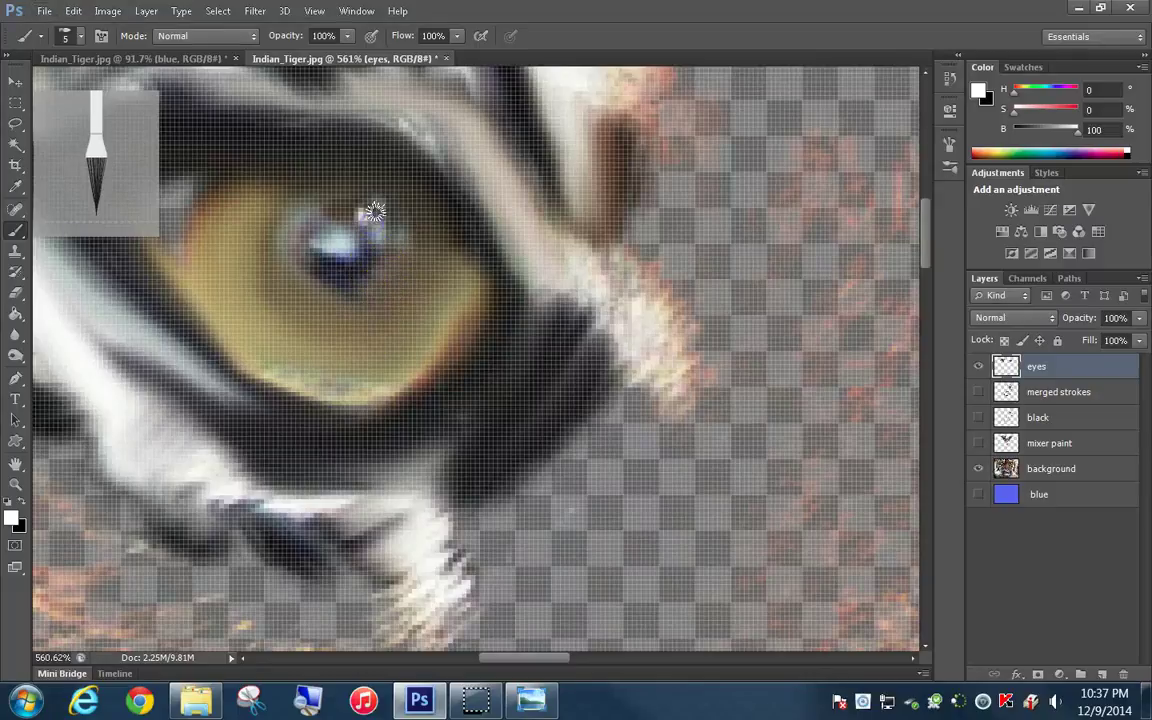
mouse_move(391, 253)
left_mouse_down()
mouse_move(371, 211)
mouse_move(386, 251)
mouse_move(368, 264)
left_mouse_up()
left_click(360, 278)
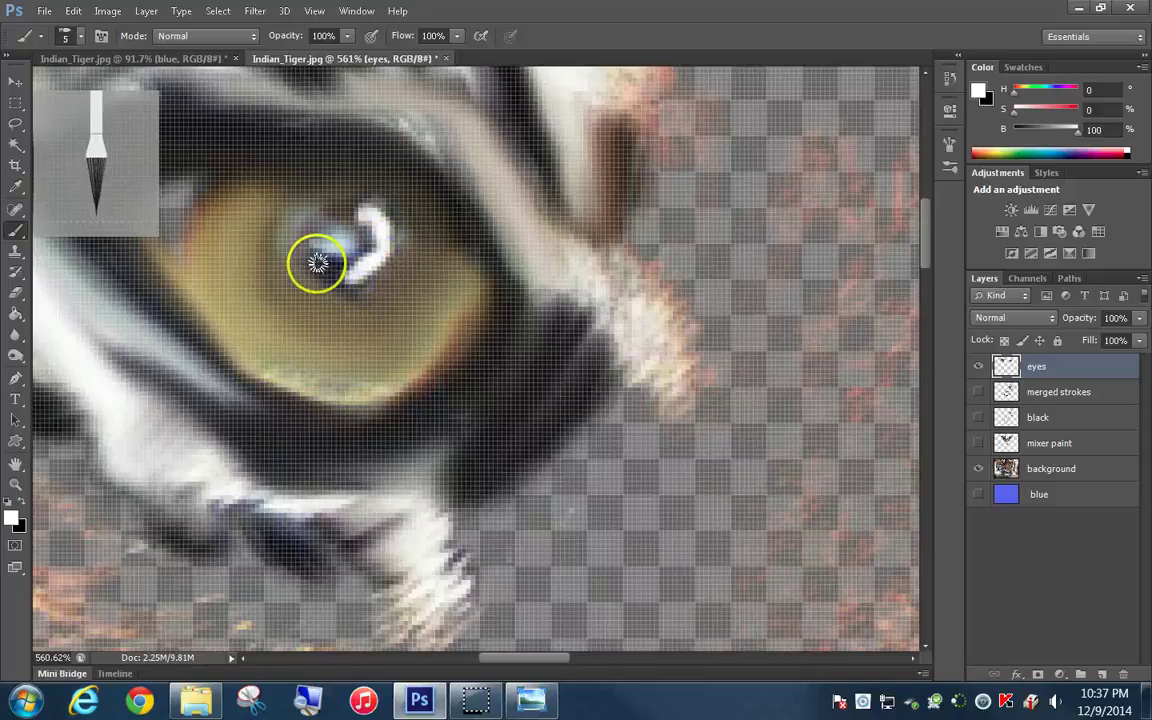
left_click(334, 274)
mouse_move(245, 358)
left_mouse_down()
mouse_move(330, 390)
mouse_move(401, 370)
mouse_move(398, 352)
left_mouse_up()
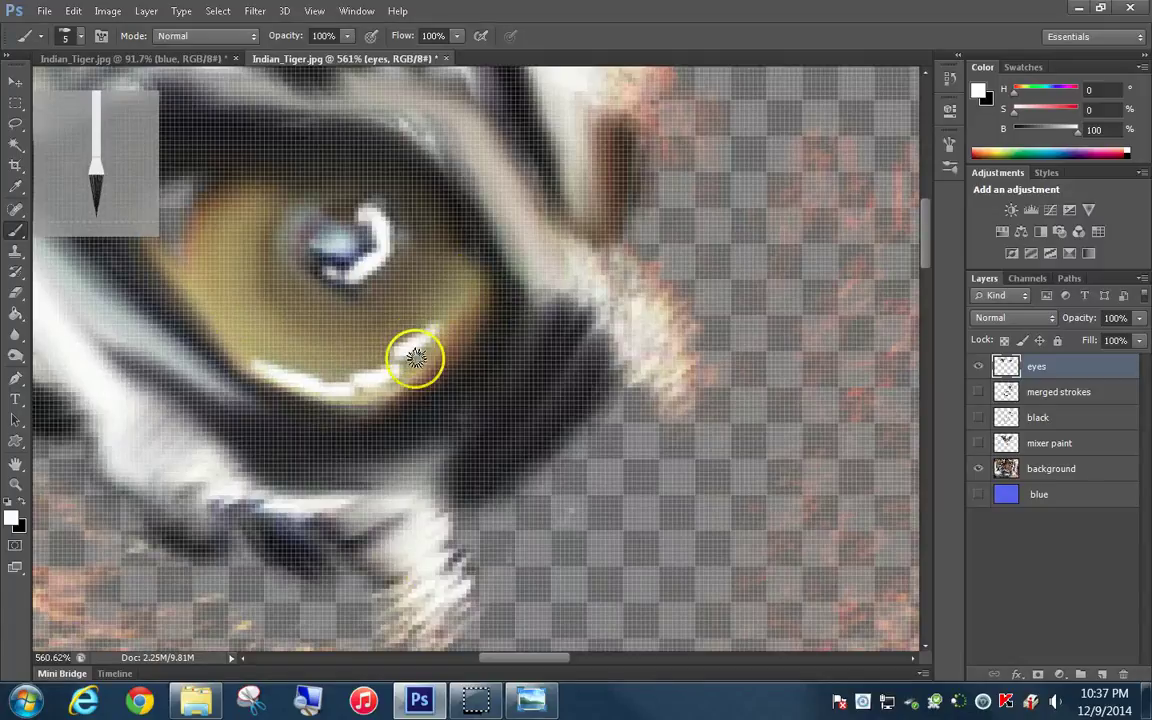
Paint white highlights around the right eye's pupil and along the lower and outer edges of its iris
left_click_drag(548, 660, 693, 648)
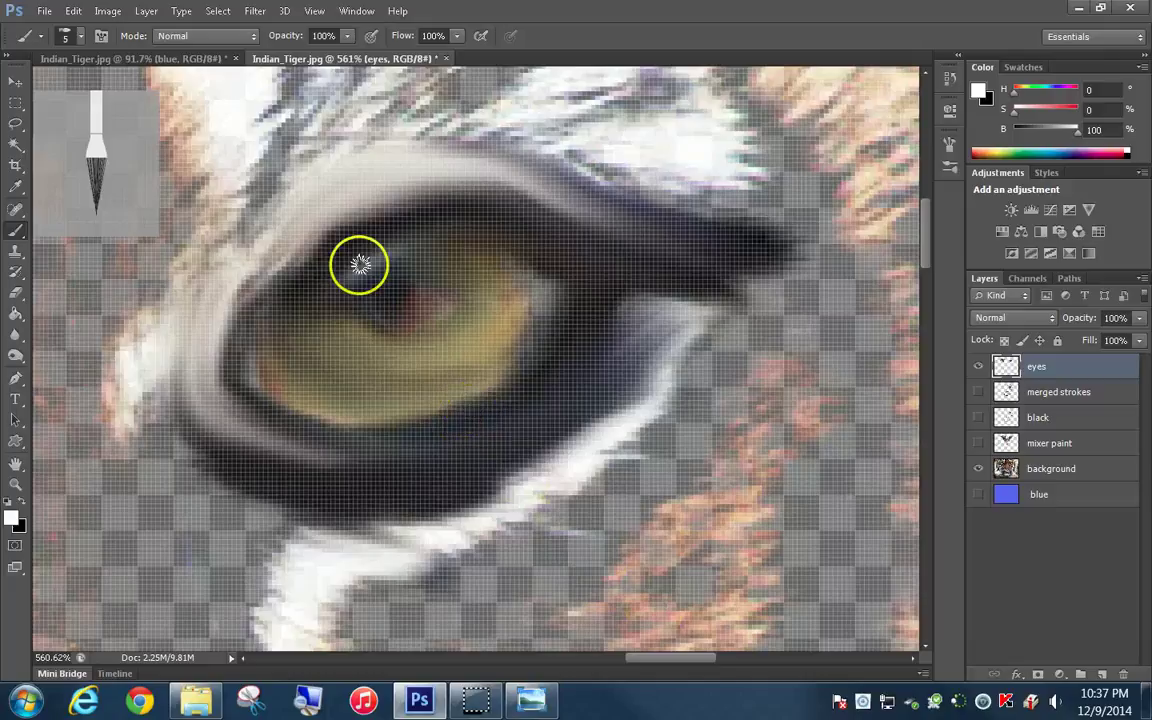
mouse_move(383, 267)
left_mouse_down()
mouse_move(355, 315)
mouse_move(391, 332)
left_mouse_up()
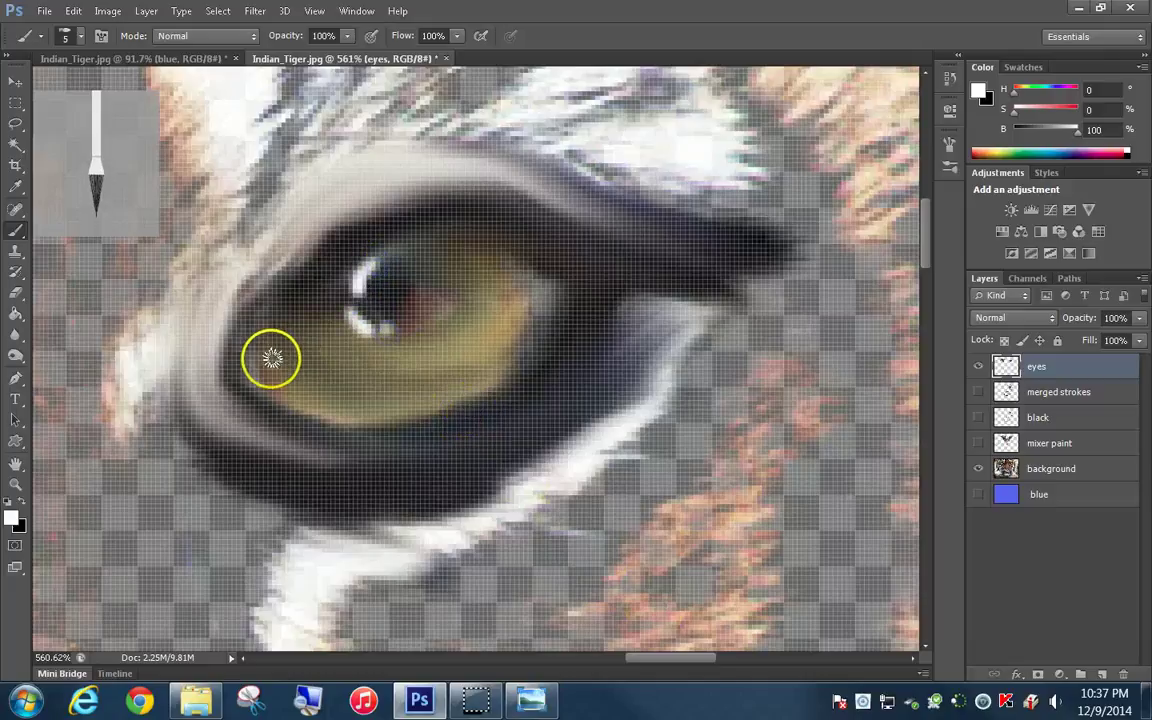
mouse_move(270, 373)
left_mouse_down()
mouse_move(314, 408)
mouse_move(364, 423)
mouse_move(406, 411)
left_mouse_up()
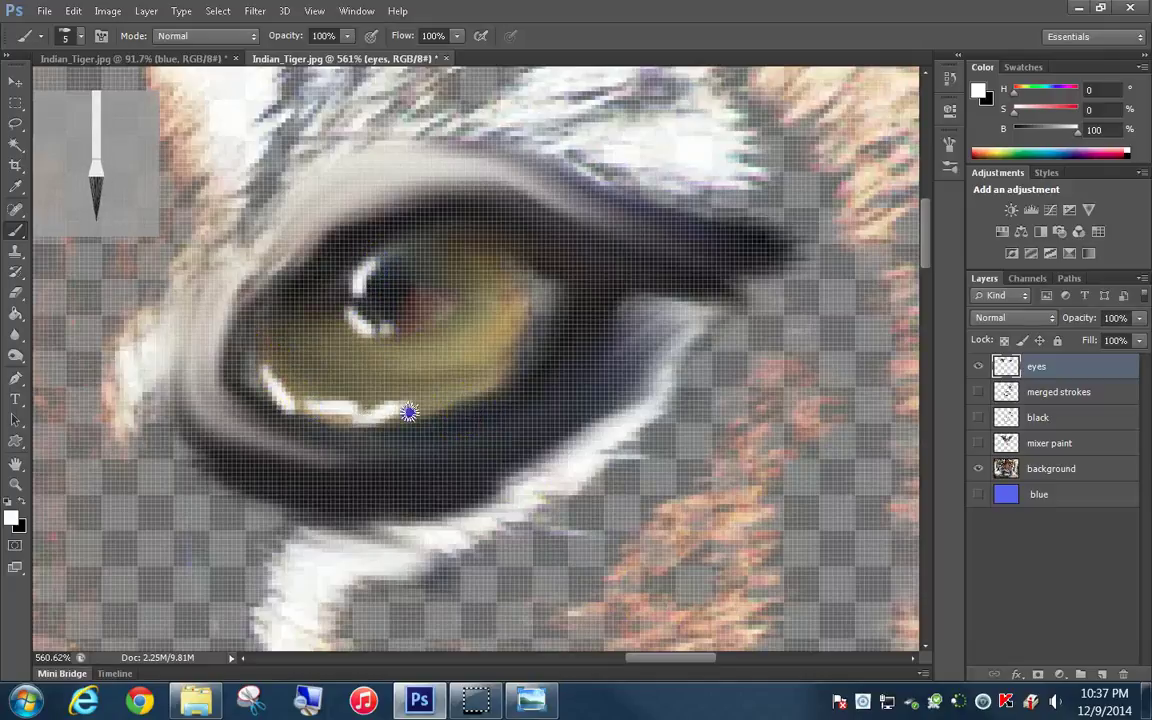
left_click(512, 364)
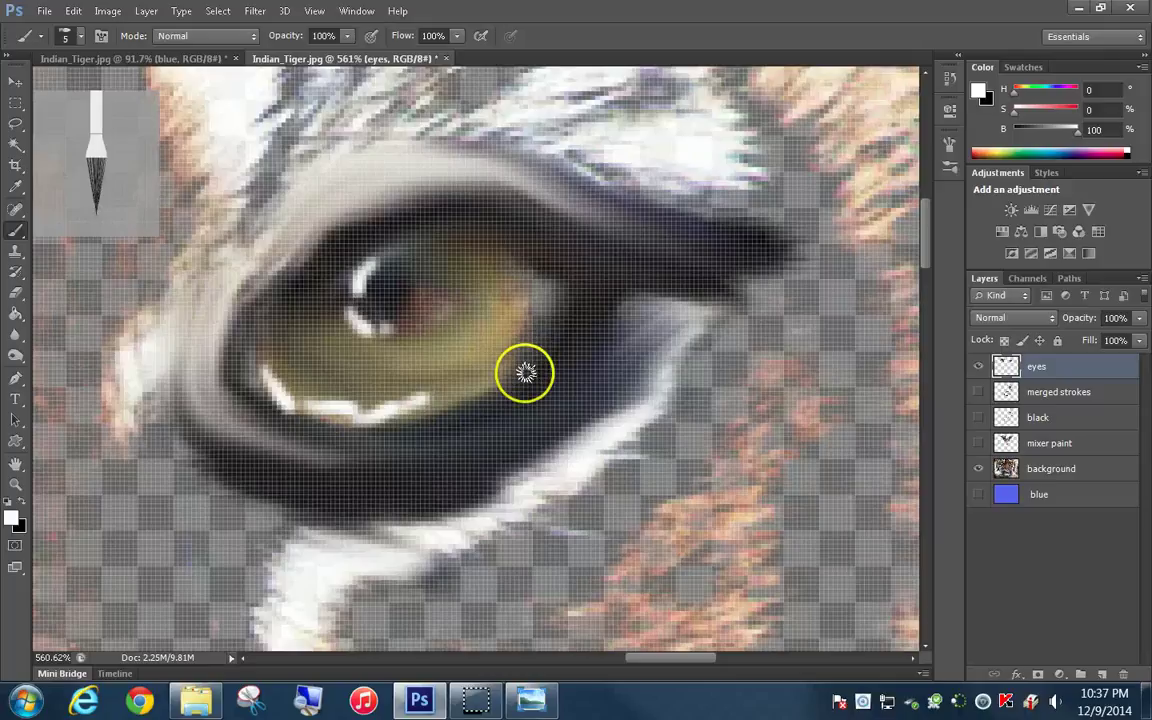
left_click_drag(279, 353, 266, 318)
left_click(262, 378)
left_click_drag(262, 378, 295, 368)
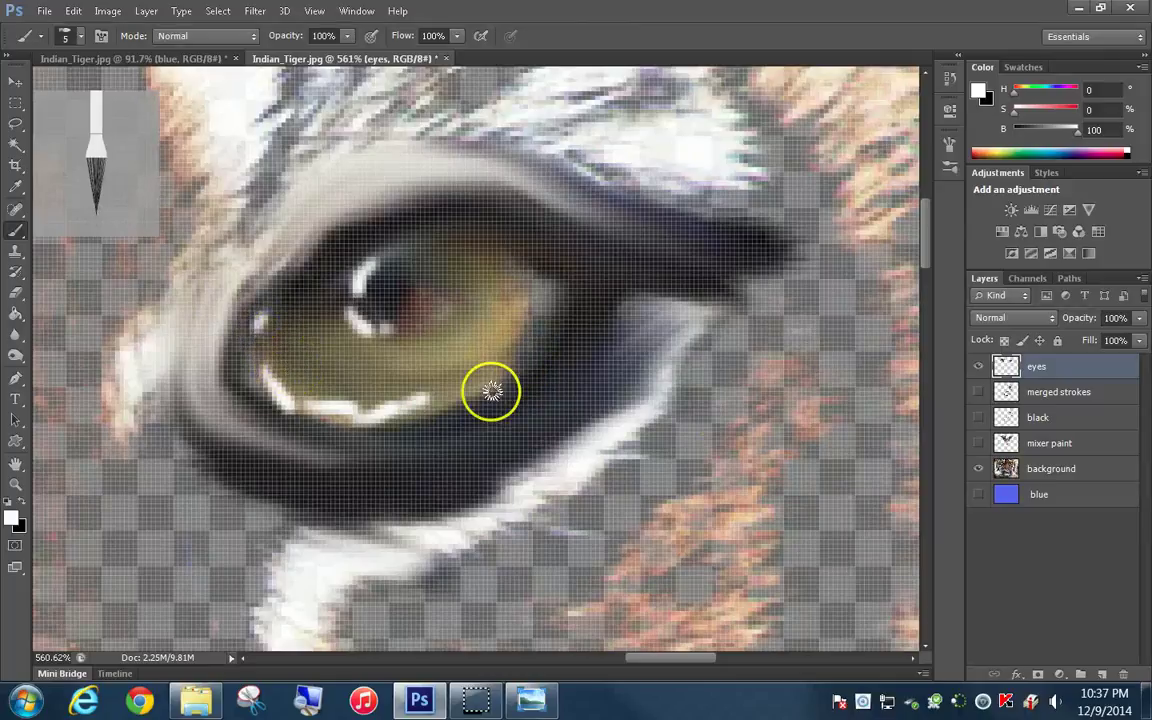
key("ctrl+0")
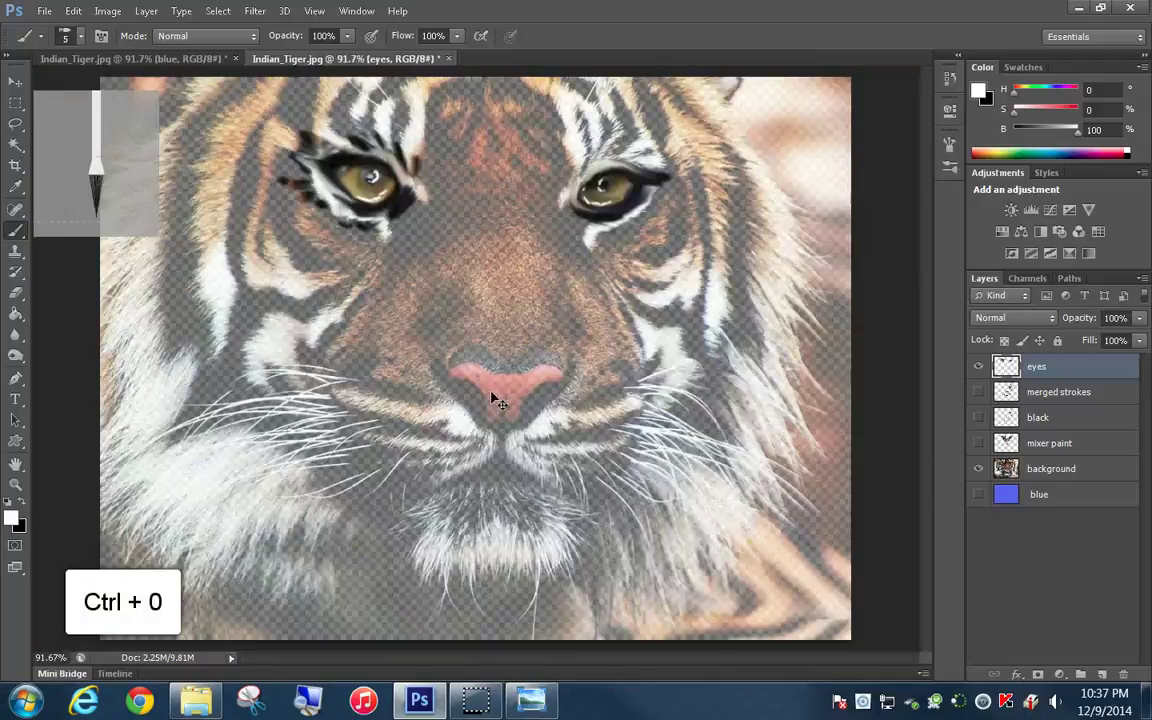
Switch to the Mixer Brush and blend the white highlights into the pupils and irises of both eyes
left_click(347, 339)
left_click(6, 228)
right_click(15, 232)
left_click(98, 273)
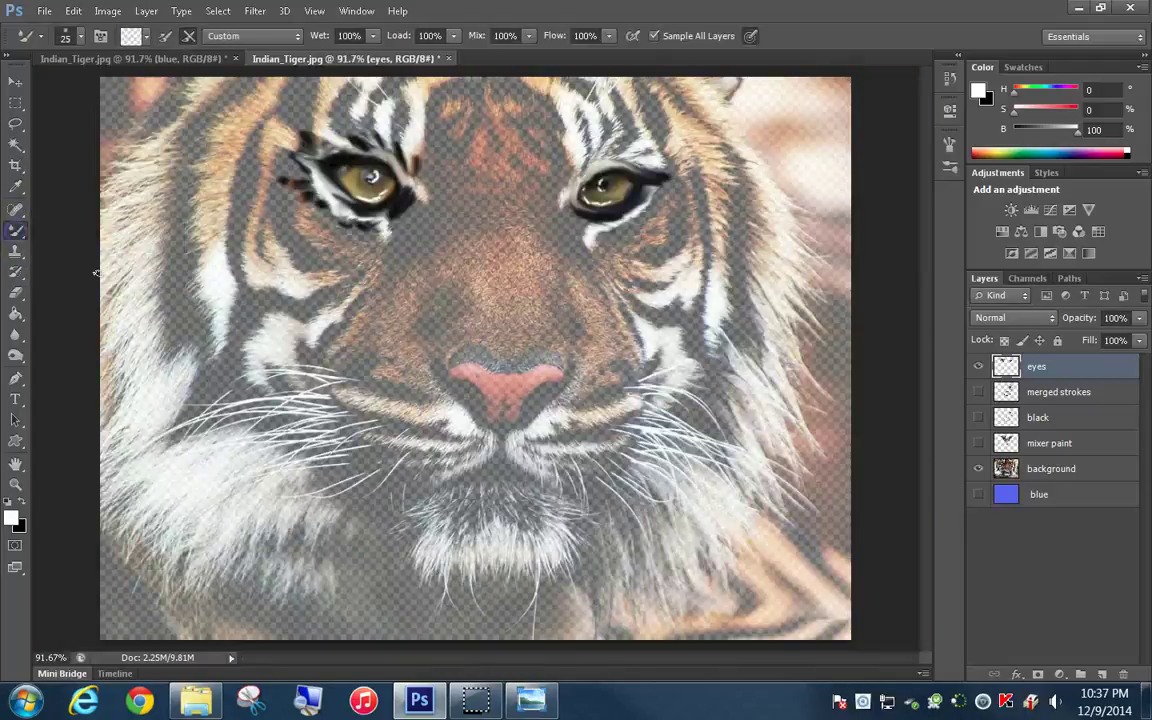
mouse_move(355, 239)
left_mouse_down()
mouse_move(373, 213)
mouse_move(355, 180)
mouse_move(362, 190)
left_mouse_up()
key("ctrl+z")
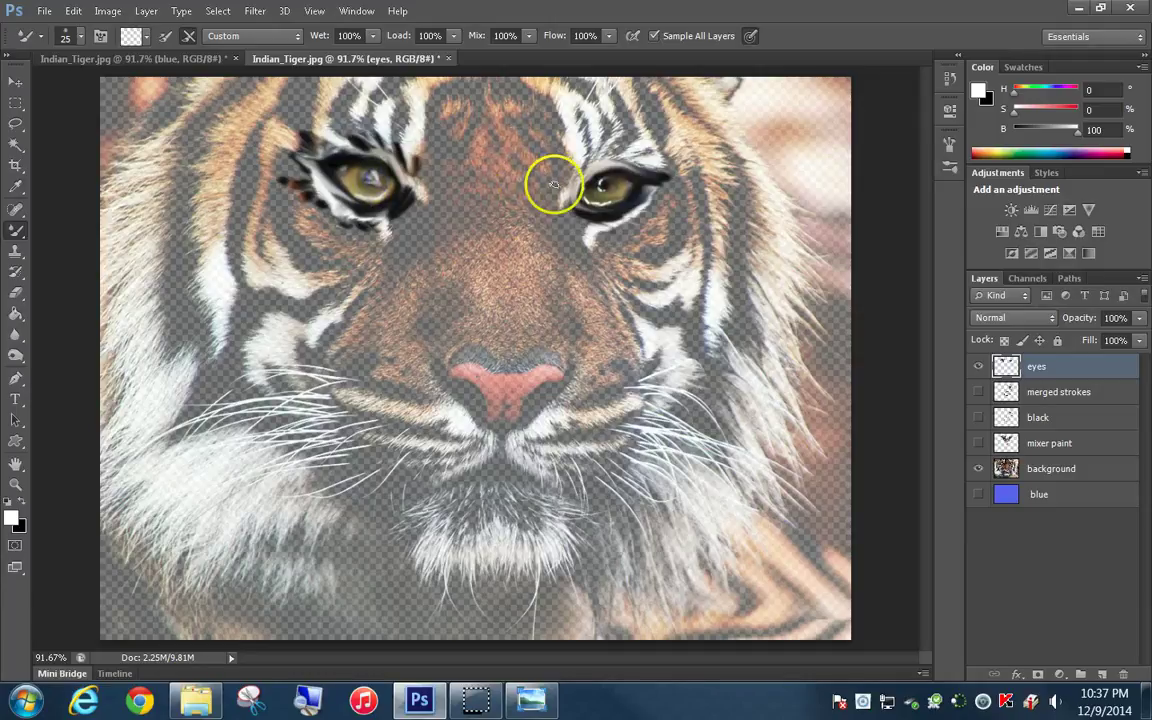
left_click_drag(585, 188, 587, 192)
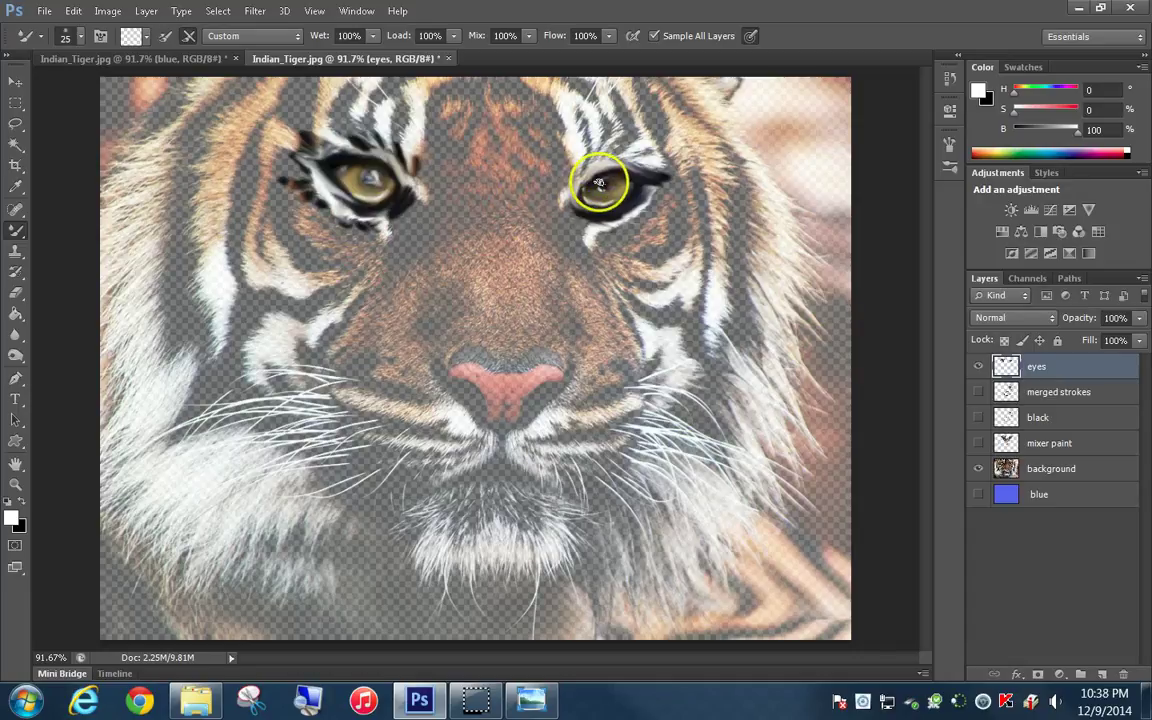
left_click(599, 183)
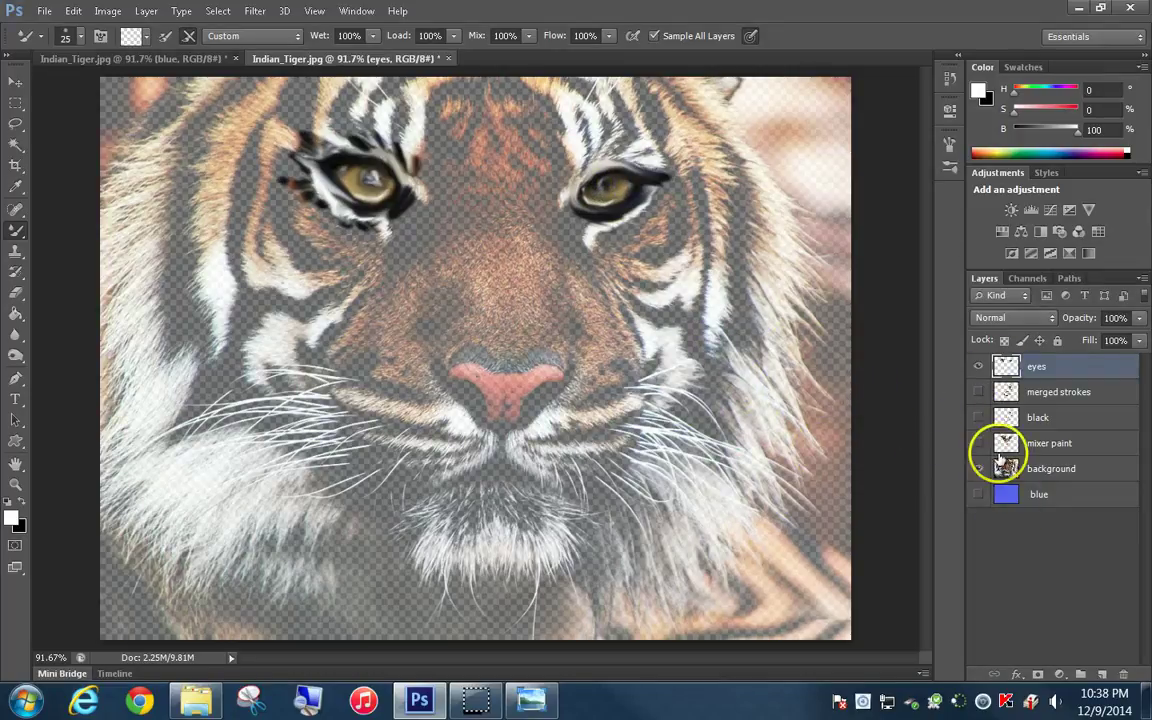
Show the merged strokes, black and mixer paint layers, and stamp all visible layers into a new top layer
left_click_drag(979, 391, 990, 458)
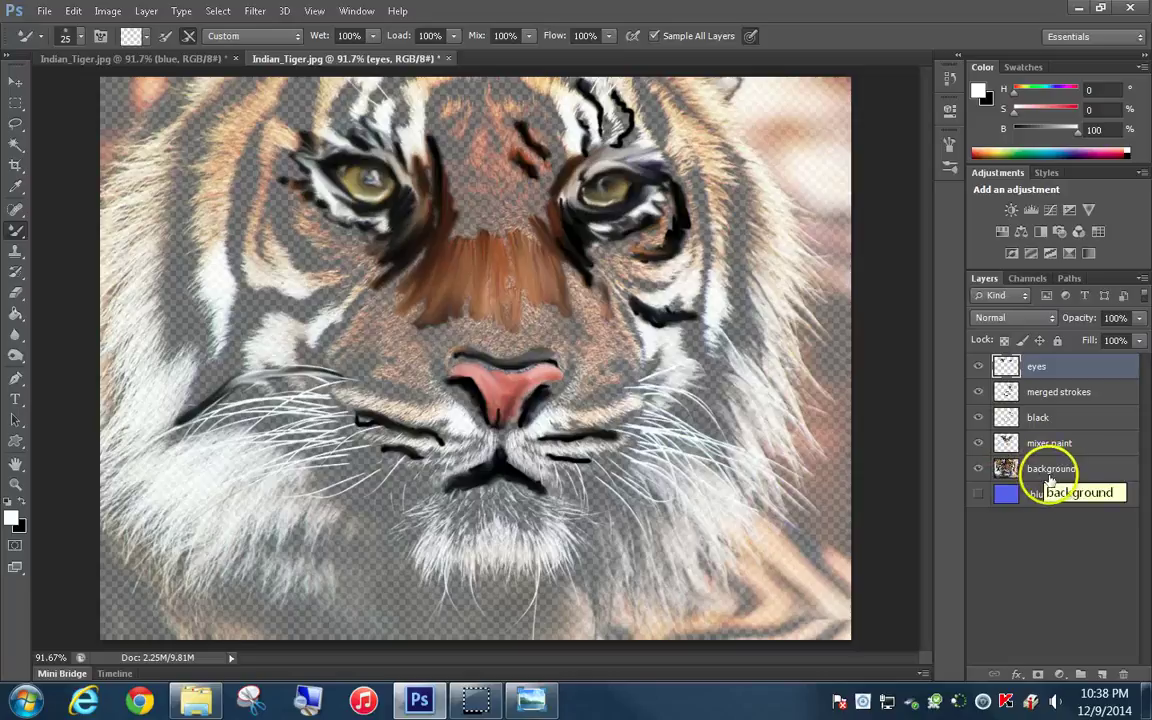
key("ctrl+shift+alt+e")
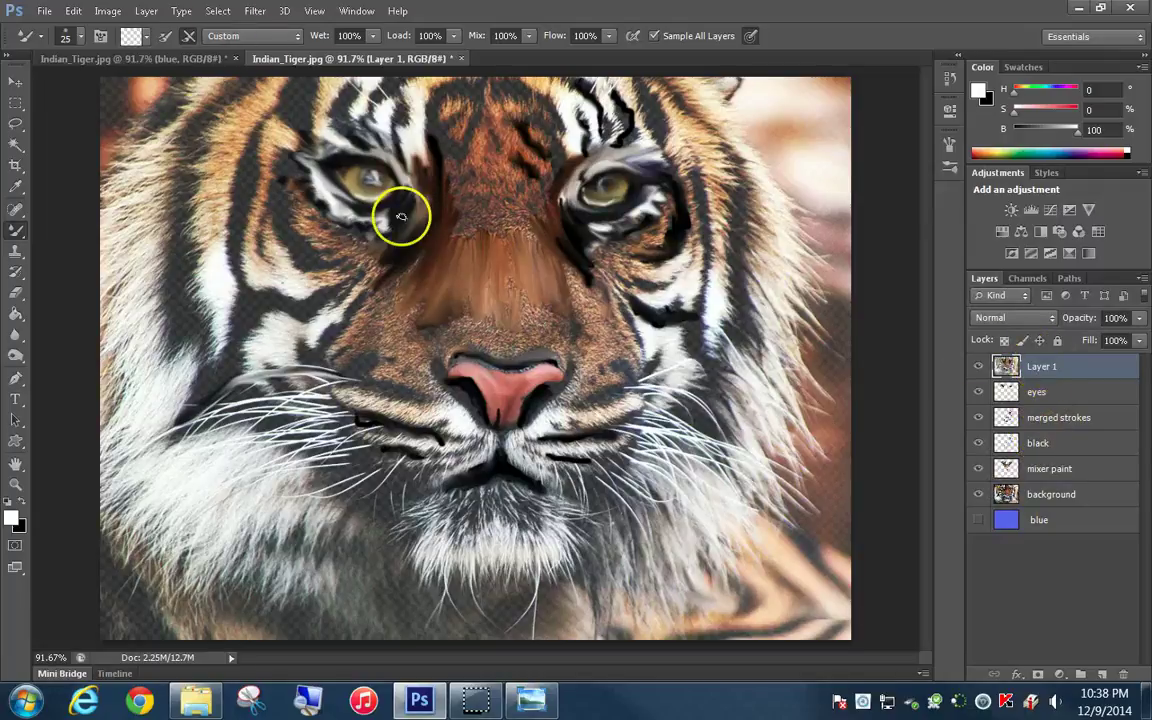
Switch to the finished Indian_Tiger document, show its embossed Layer 1 to examine the effect, and return to the working document
left_click(130, 58)
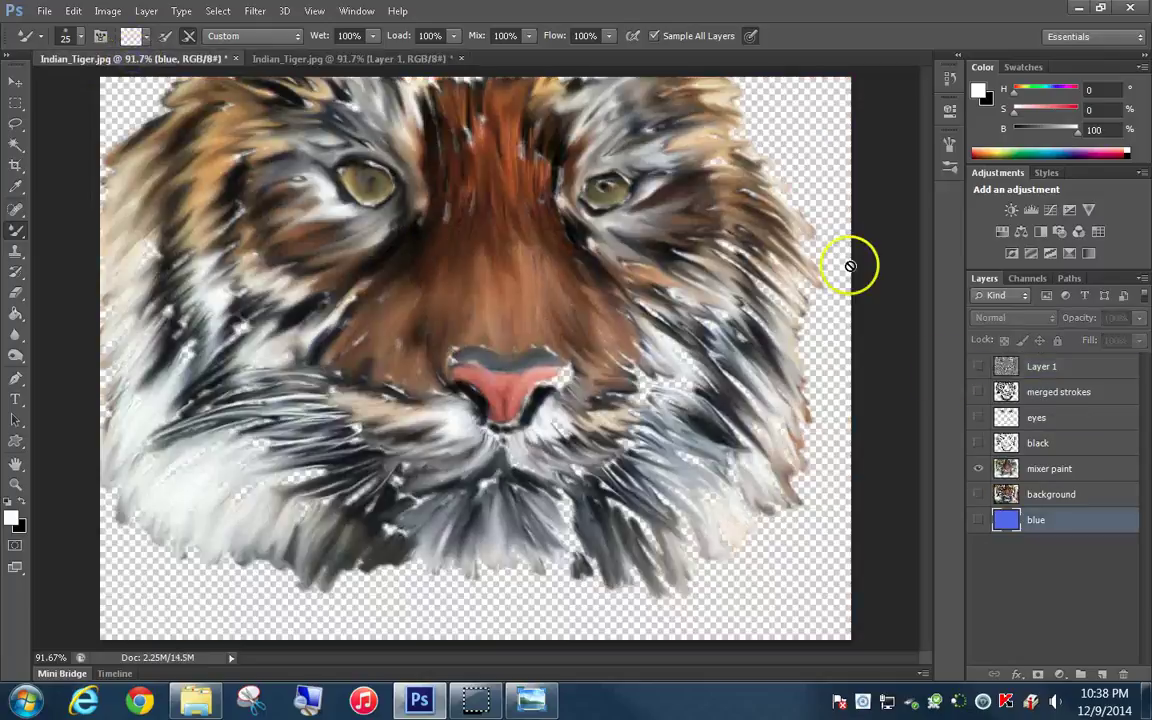
left_click(978, 366)
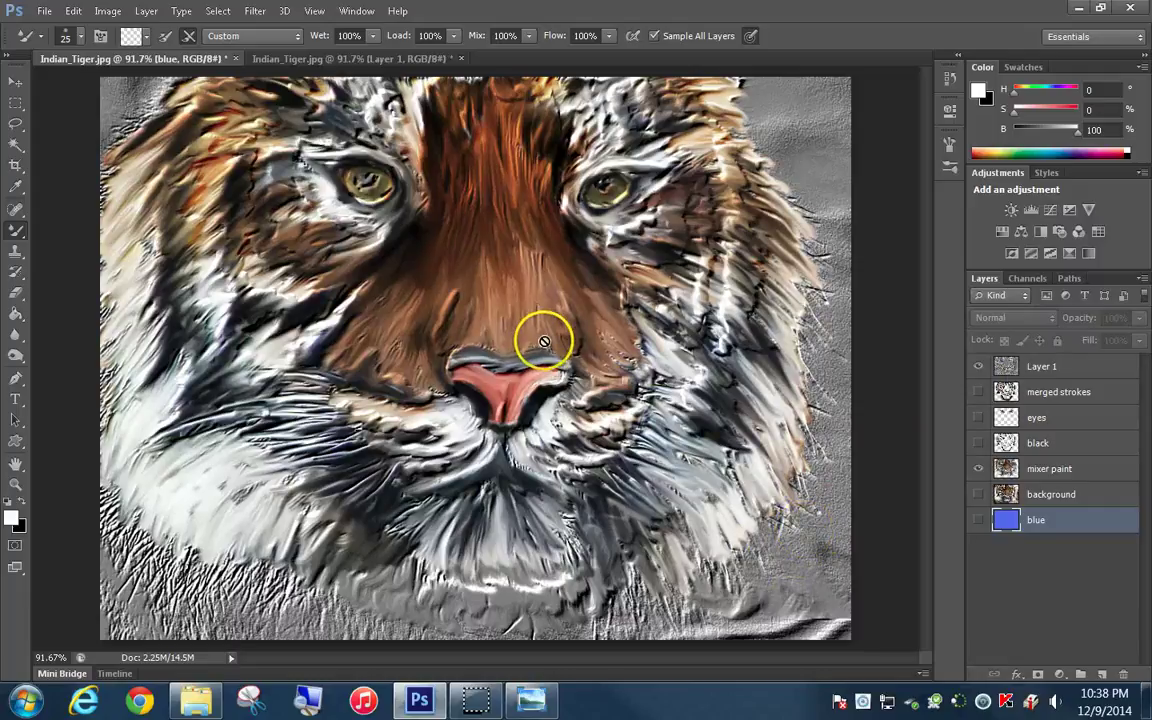
left_click(330, 58)
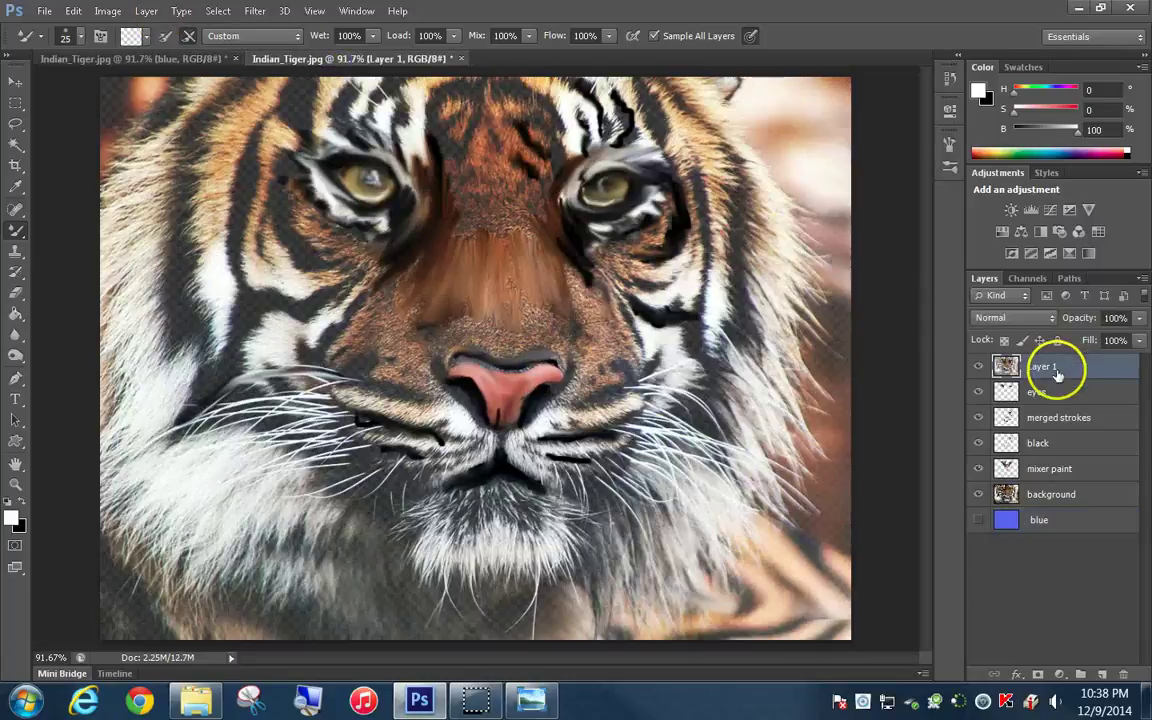
Apply the Emboss filter to the stamped top layer with angle 135°, height 2 pixels and amount 500%
left_click(254, 11)
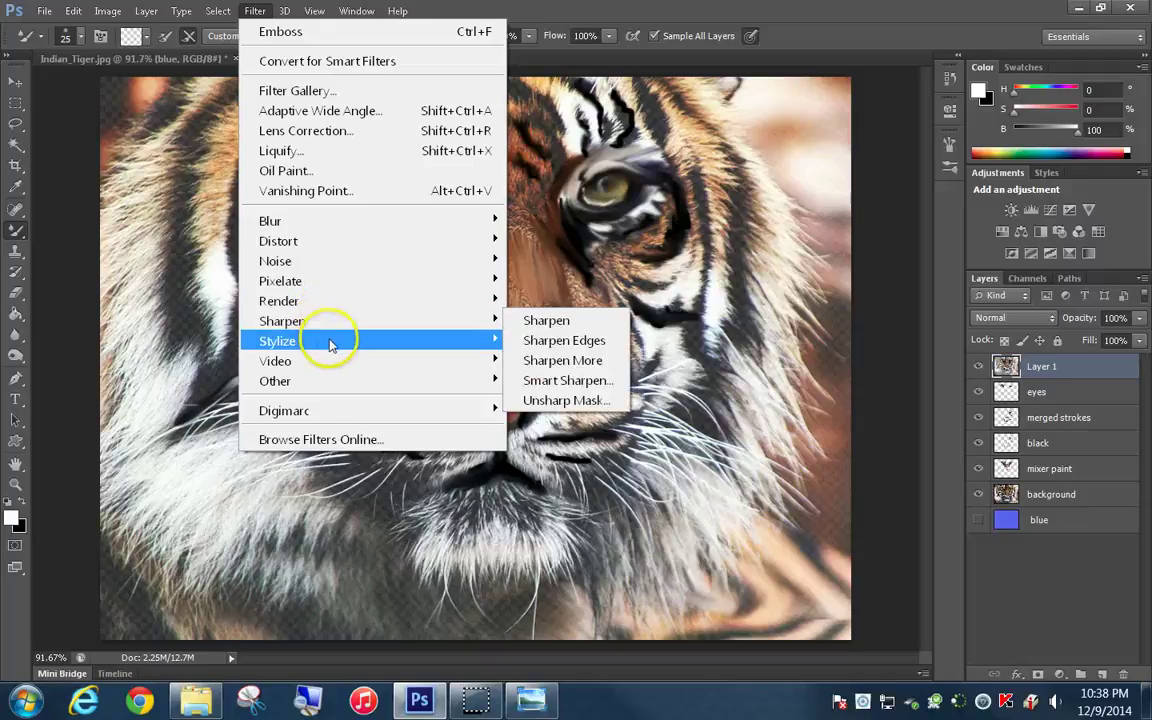
mouse_move(331, 345)
left_click(546, 362)
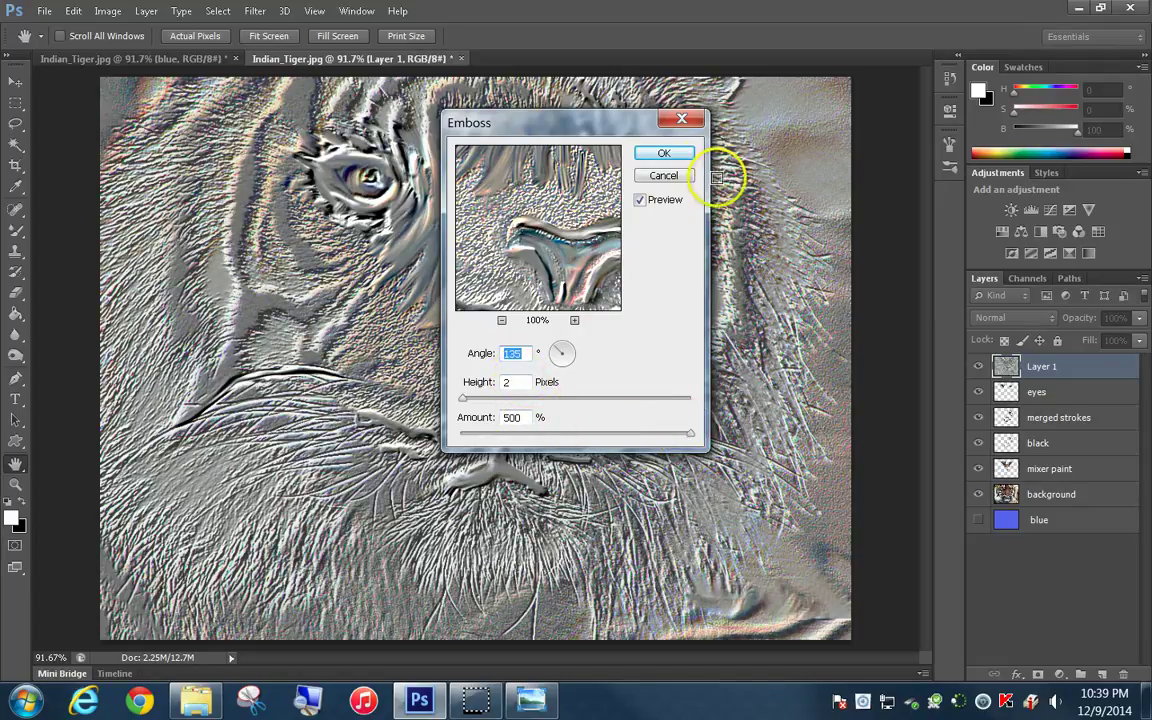
left_click(670, 156)
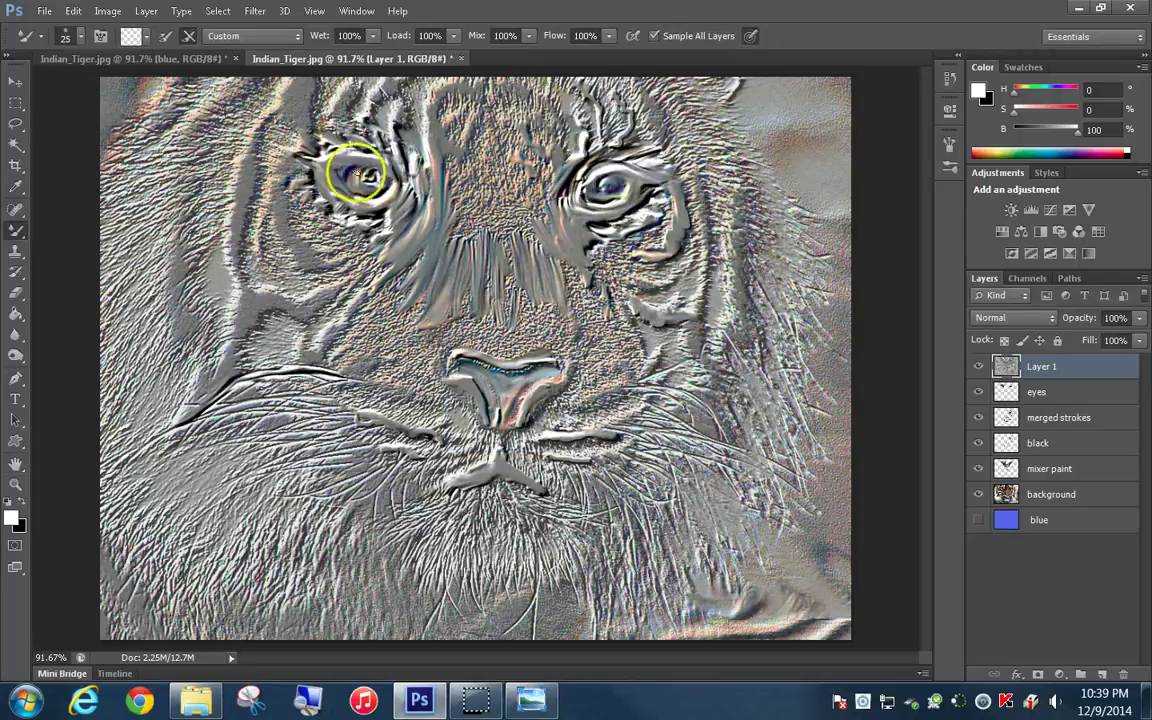
Desaturate the embossed layer and set its blend mode to Overlay
left_click(108, 12)
mouse_move(150, 62)
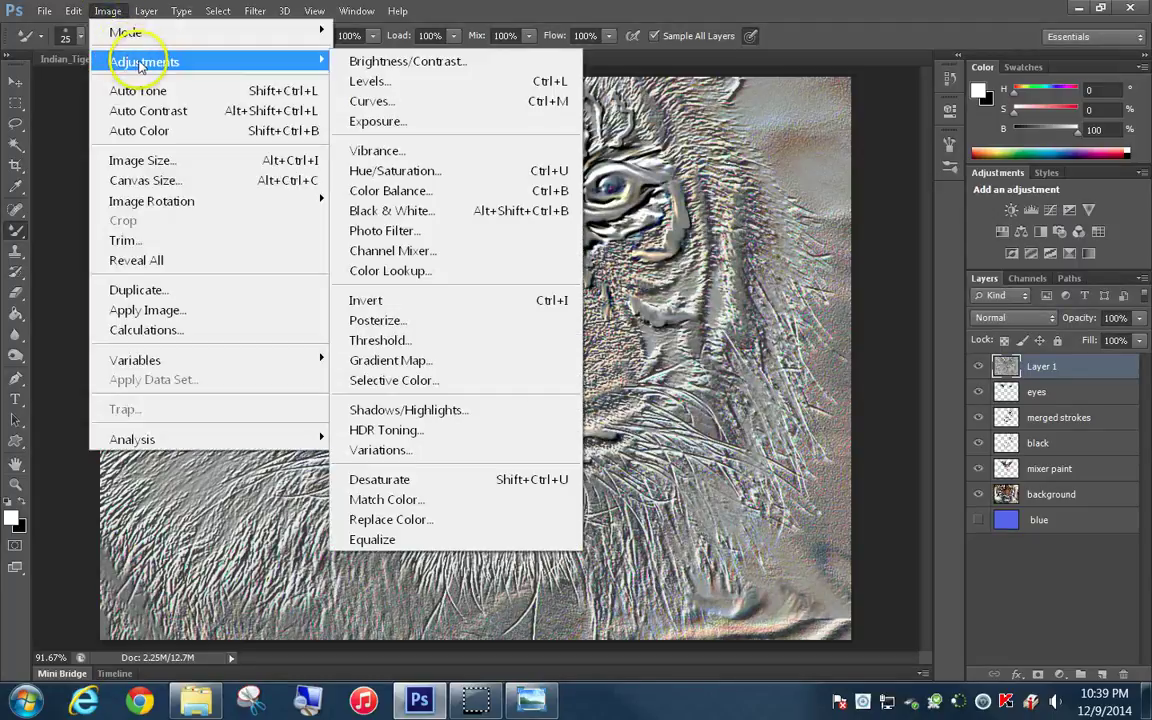
left_click(435, 479)
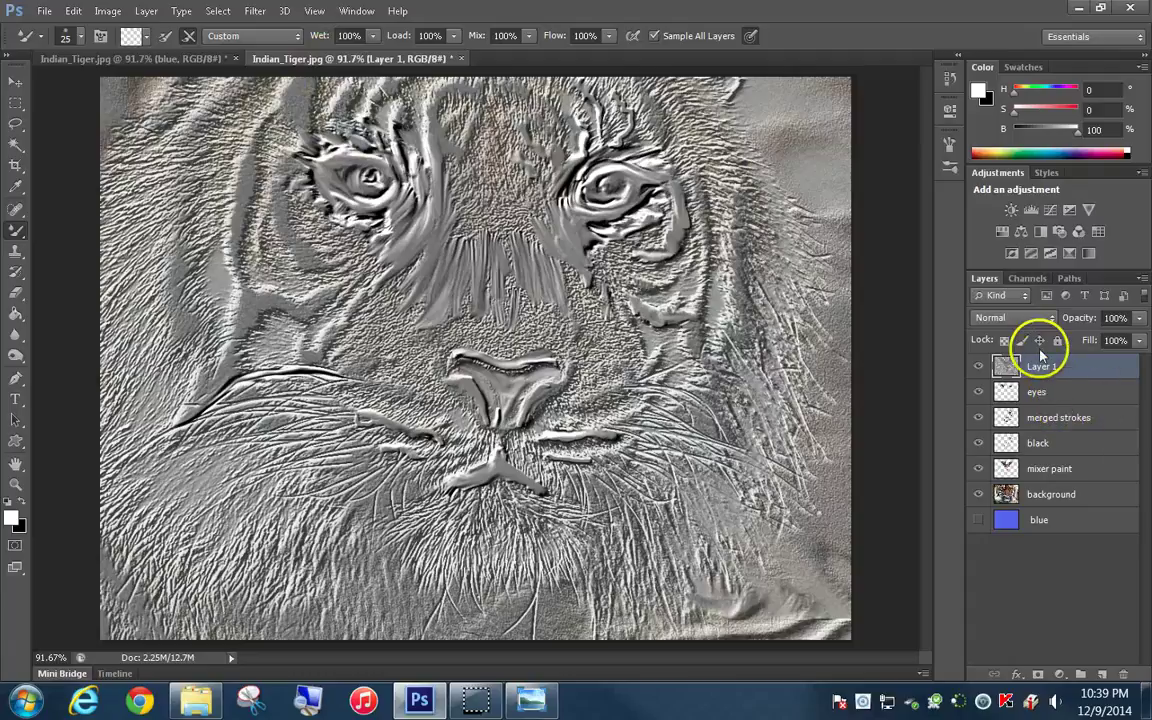
left_click(1042, 318)
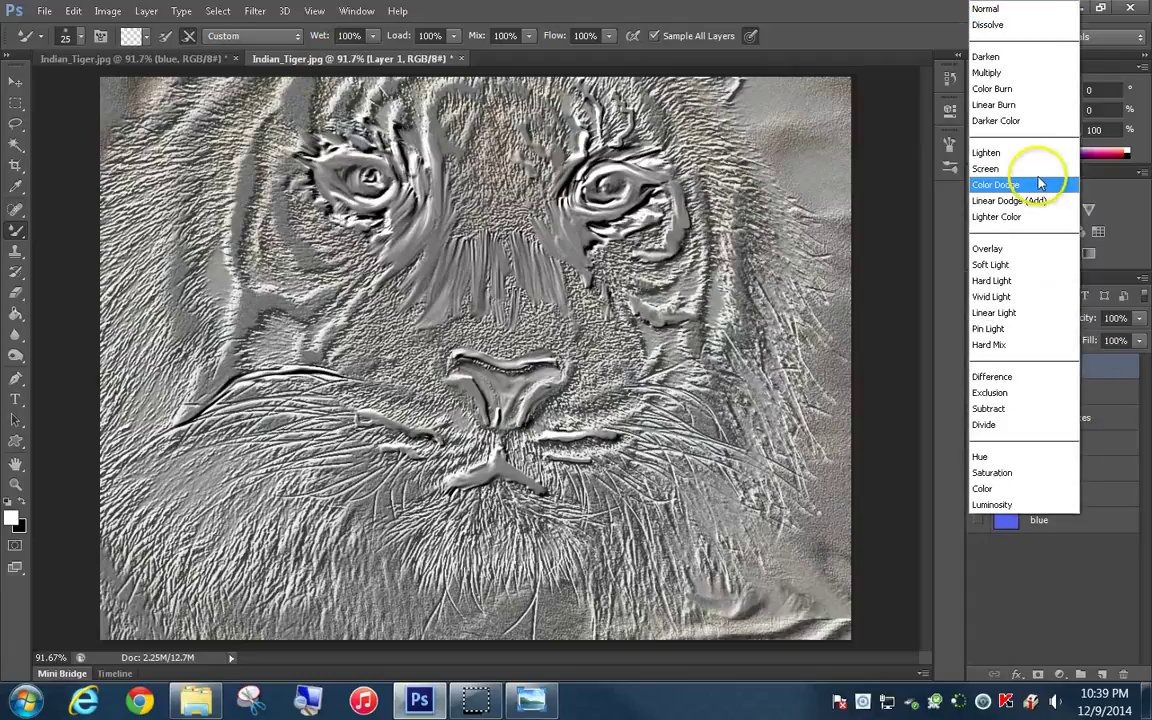
left_click(1028, 252)
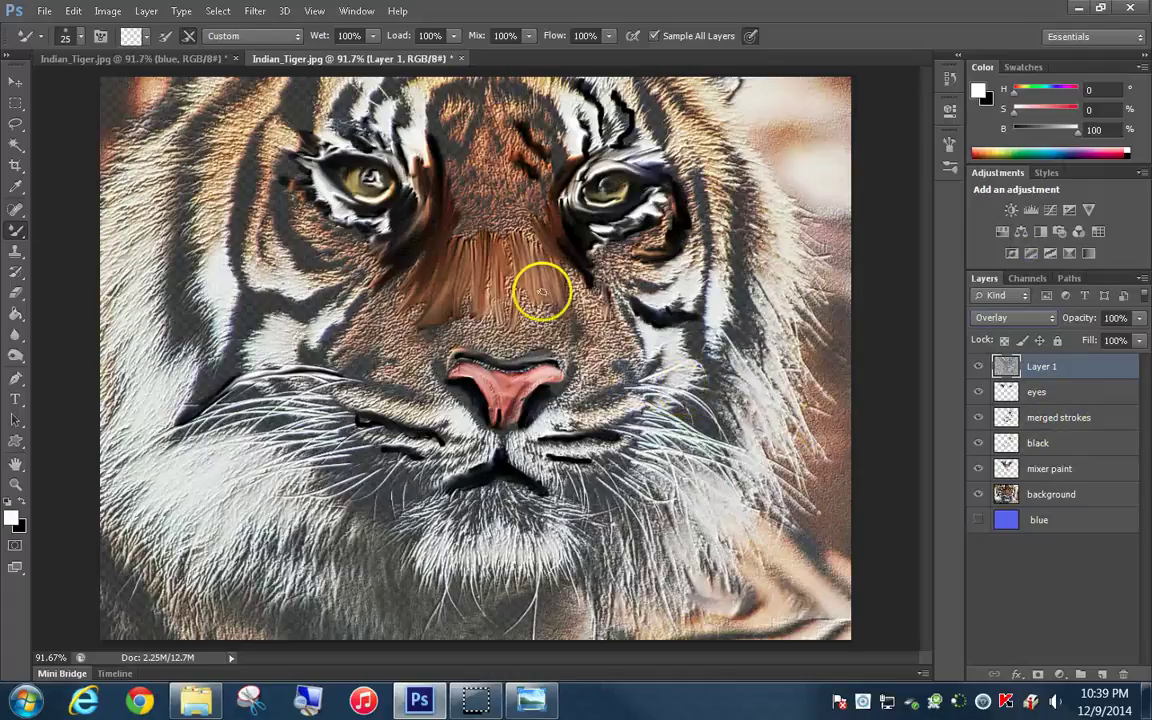
mouse_move(541, 292)
left_mouse_down()
mouse_move(508, 269)
mouse_move(486, 286)
mouse_move(468, 261)
mouse_move(465, 288)
mouse_move(480, 235)
mouse_move(527, 311)
left_mouse_up()
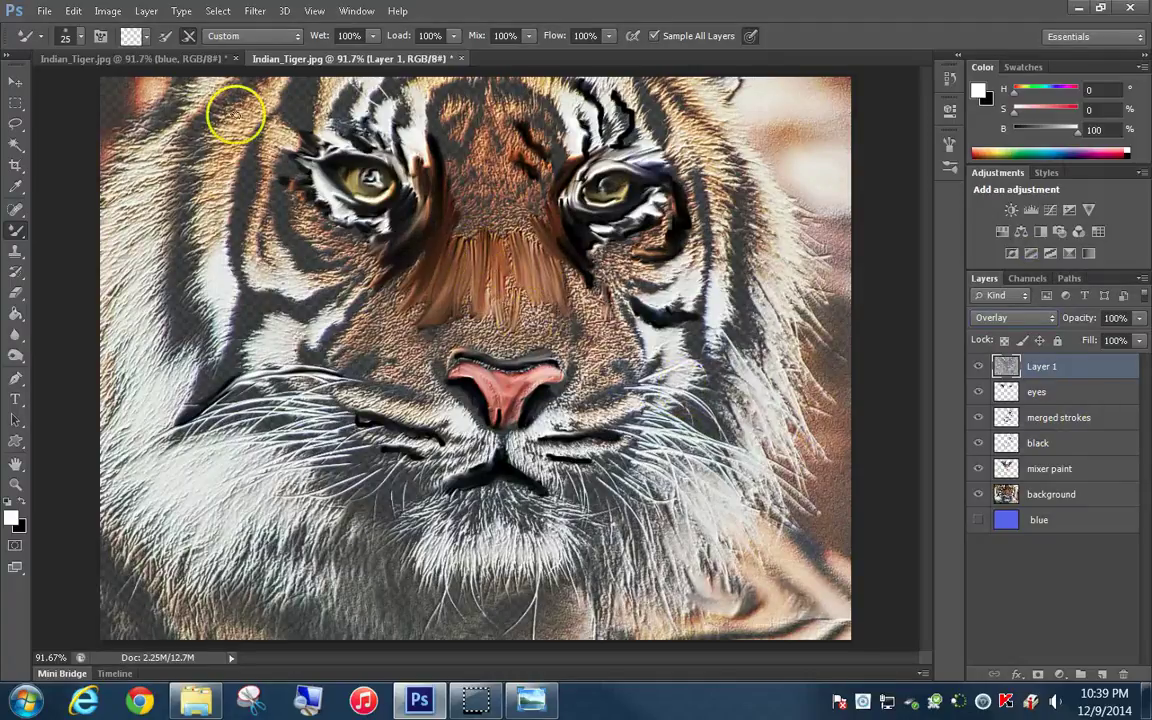
In the finished tiger document, show the merged strokes, eyes, black, background and blue layers
left_click(152, 57)
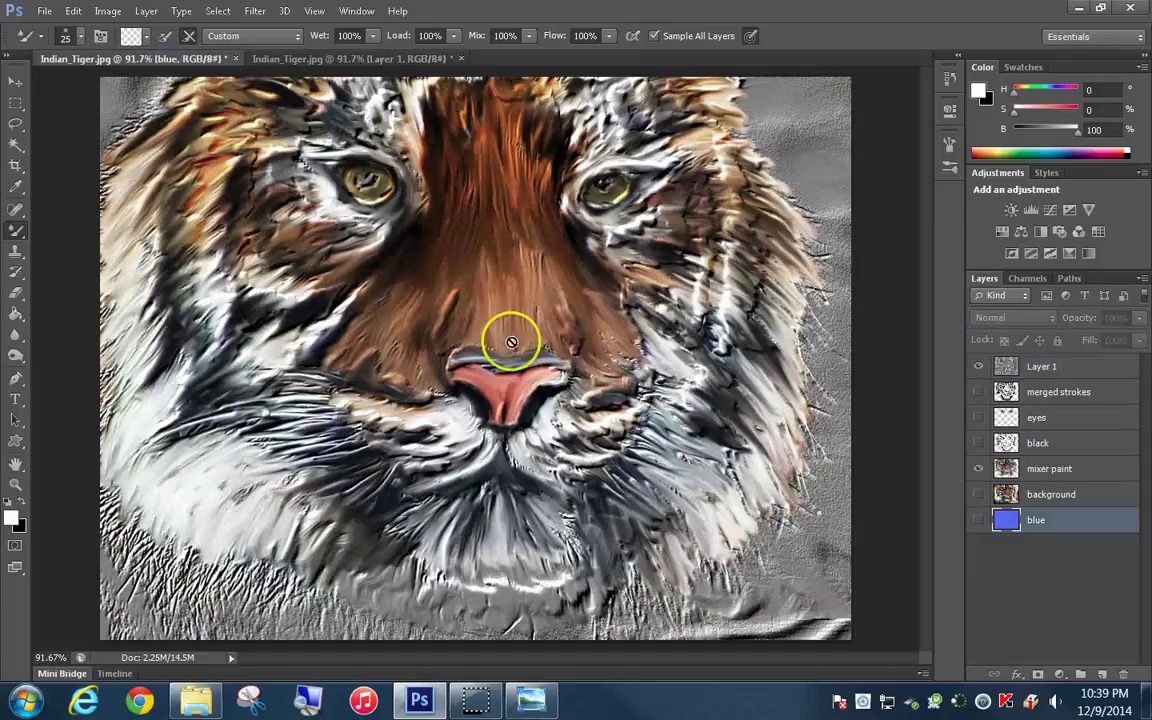
left_click(977, 391)
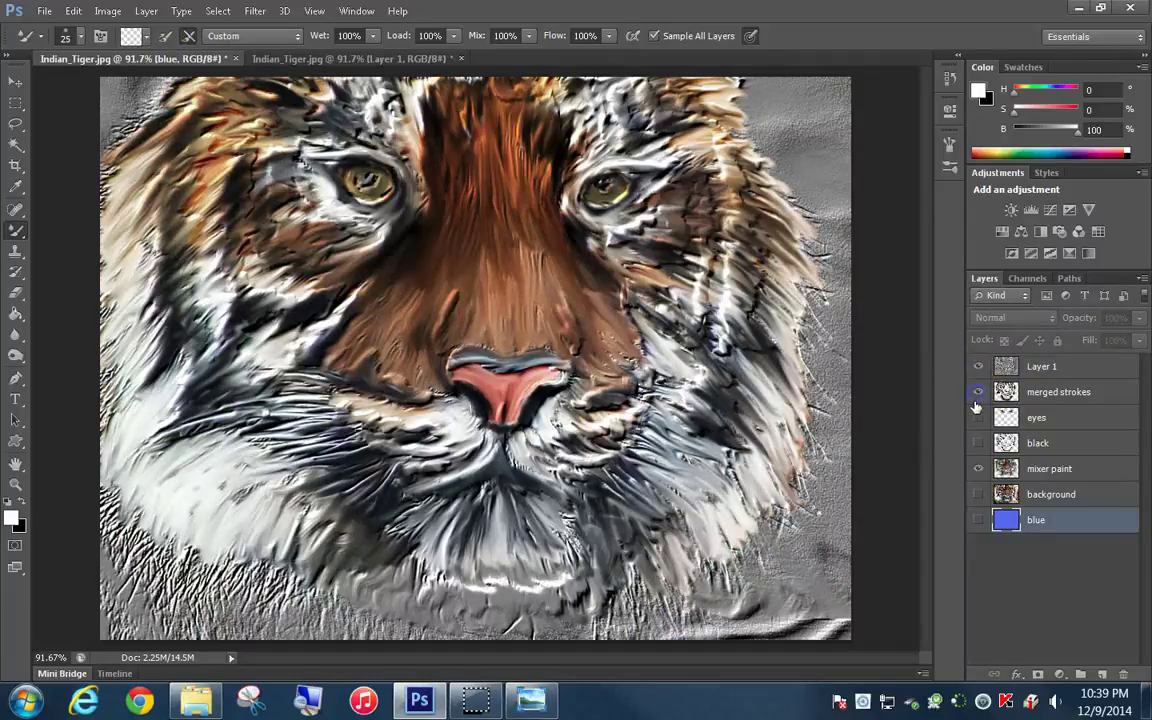
left_click(977, 417)
left_click(977, 442)
left_click(977, 494)
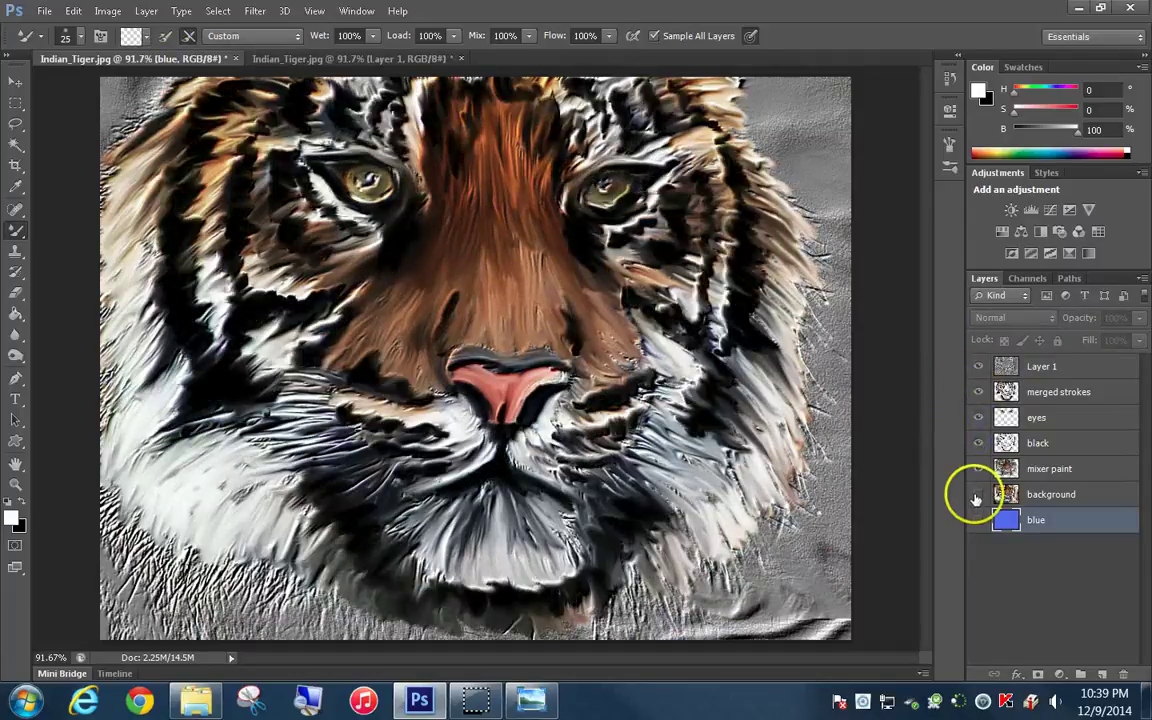
left_click(979, 520)
left_click(978, 466)
Hide and show the embossed Layer 1 to compare the finished painting without and with the relief effect
left_click(980, 368)
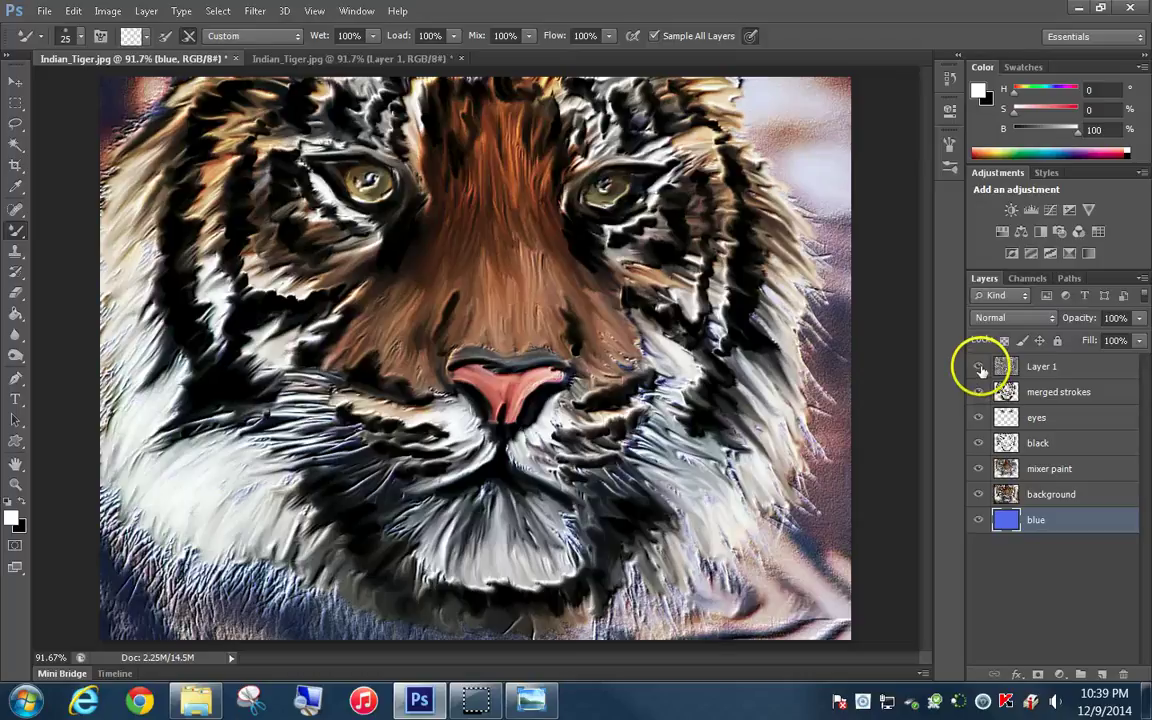
left_click(979, 368)
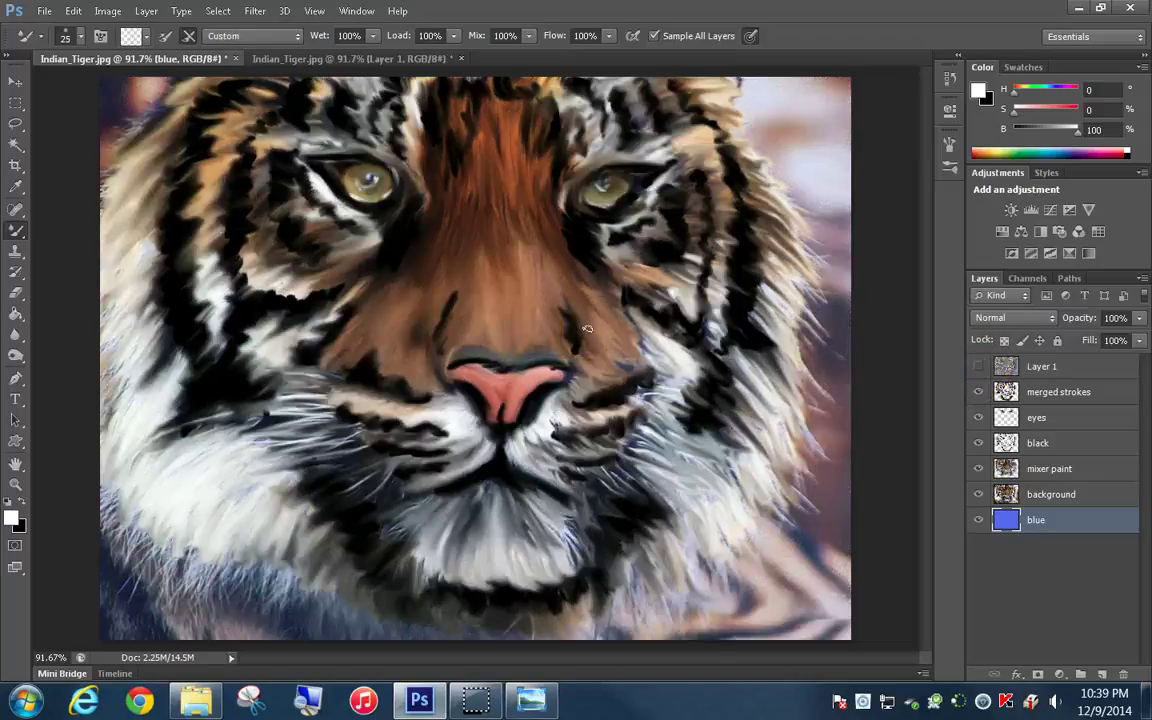
mouse_move(588, 329)
left_mouse_down()
mouse_move(698, 380)
mouse_move(669, 335)
mouse_move(662, 353)
mouse_move(598, 329)
mouse_move(675, 368)
left_mouse_up()
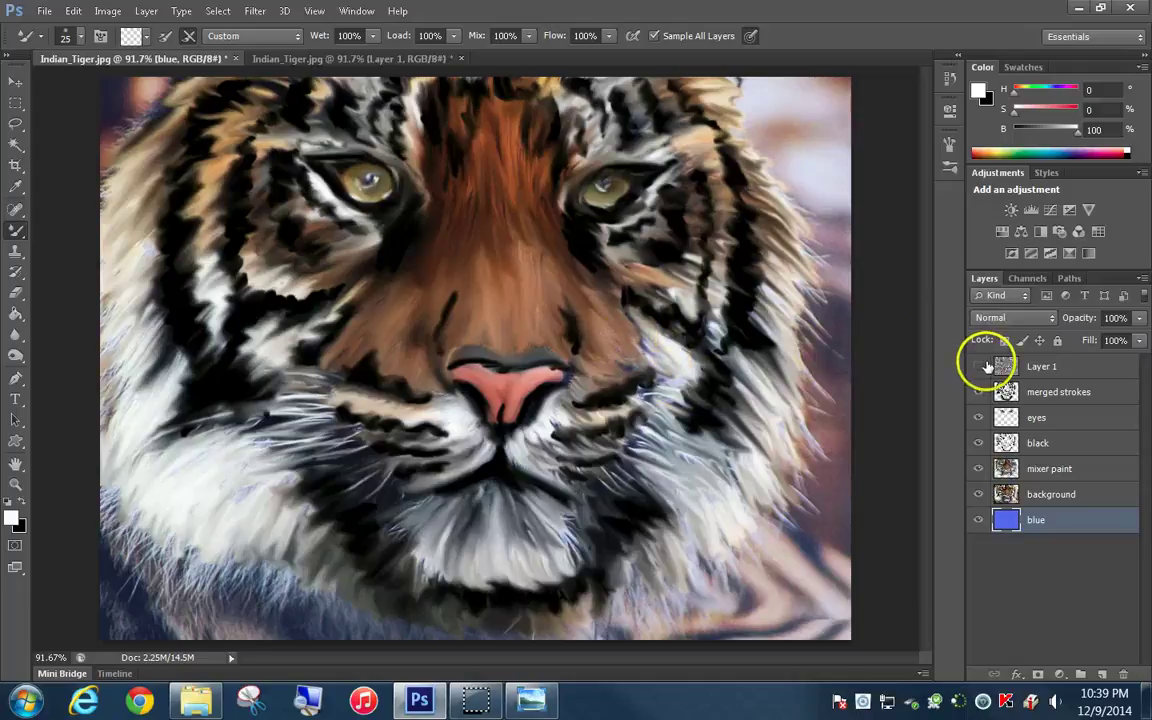
left_click(979, 368)
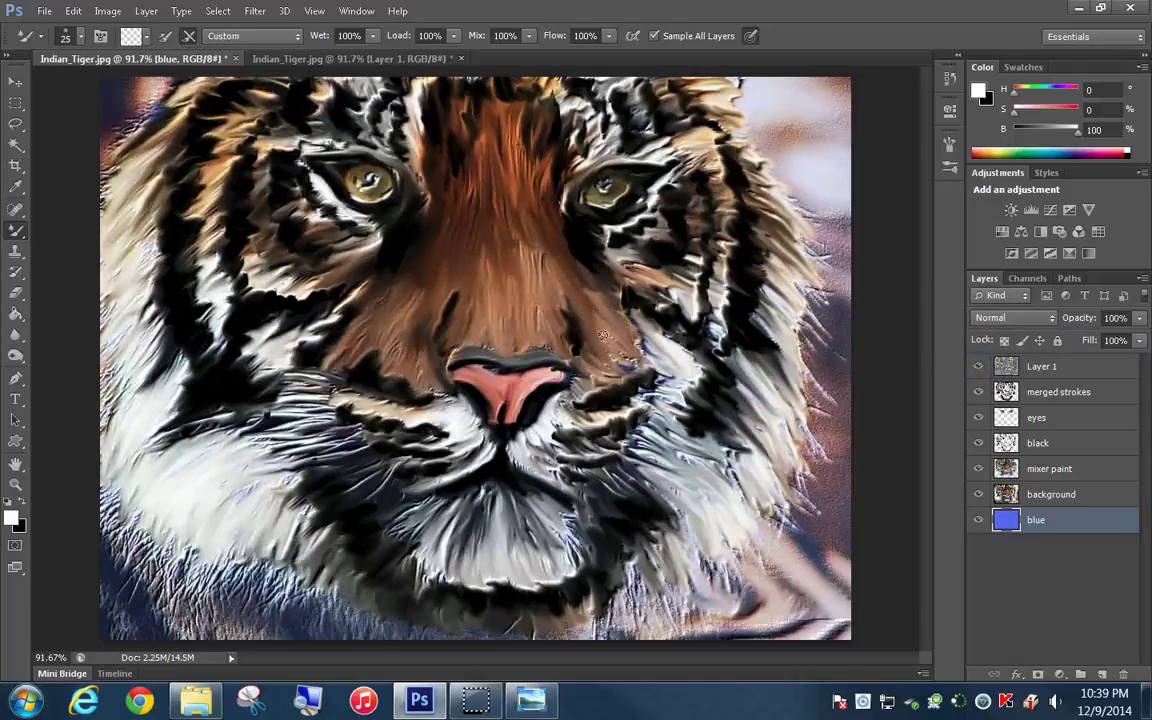
Return to the working tiger document and show its blue layer beneath the background layer
left_click(290, 59)
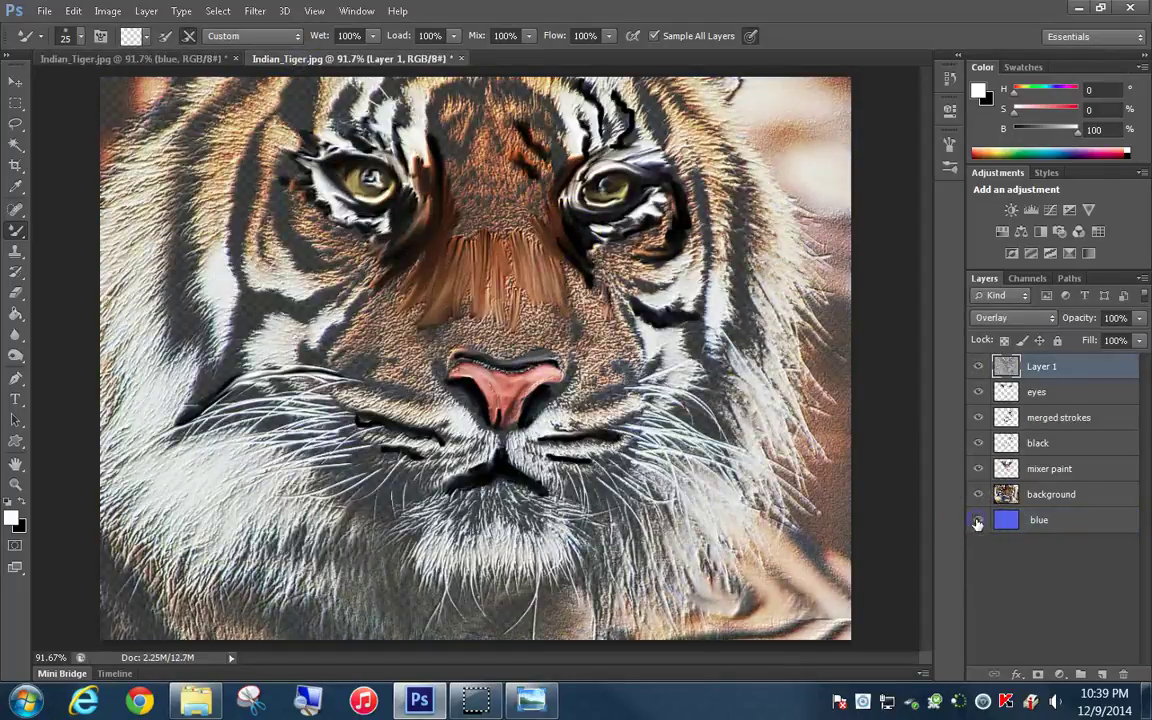
left_click(978, 521)
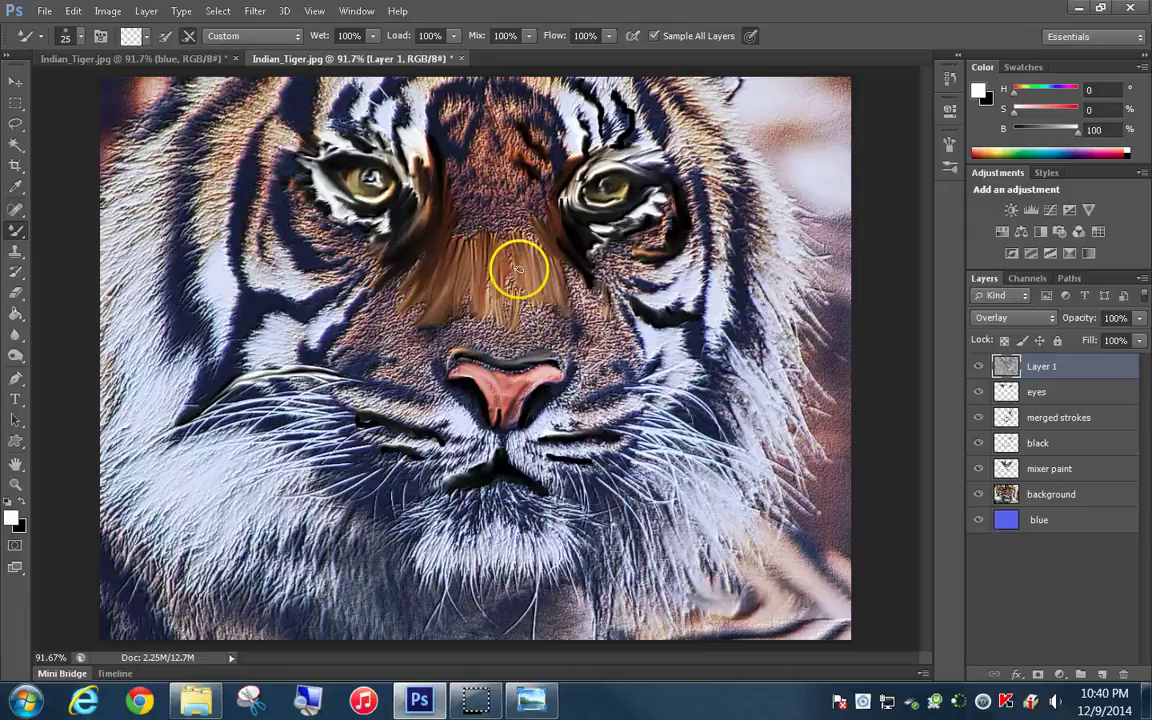
left_click_drag(519, 269, 522, 308)
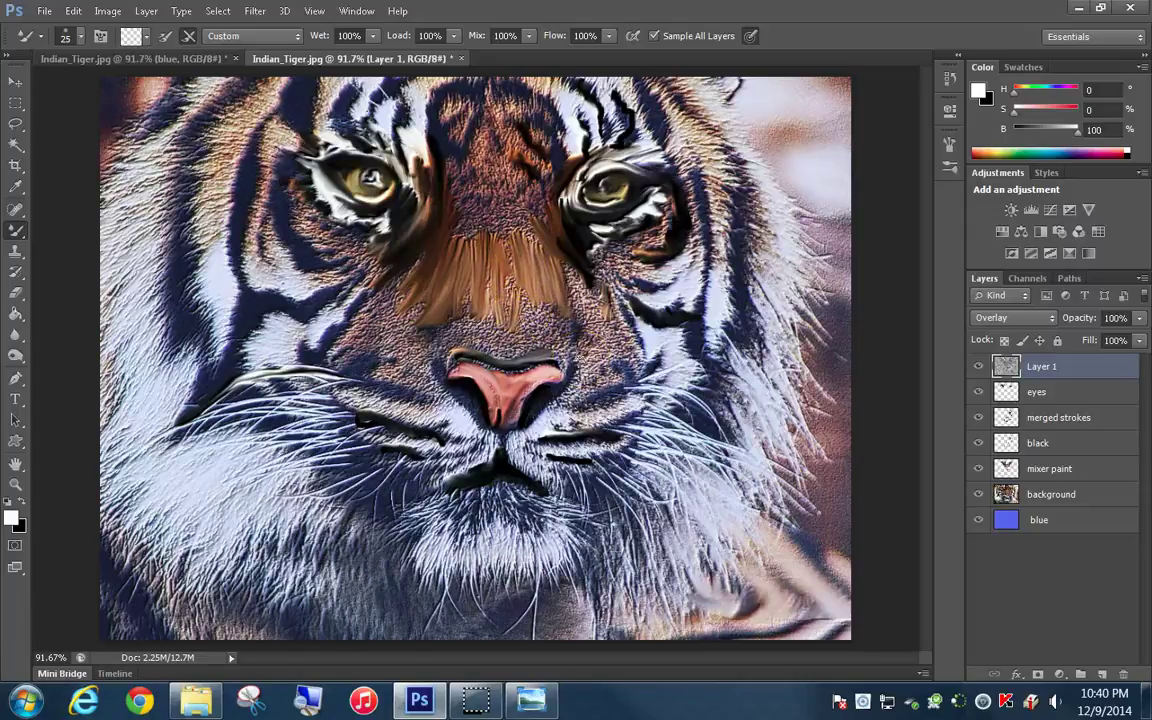
Examine the Save As options, including the Photoshop format and layer setting, and close the dialog without saving
left_click(44, 11)
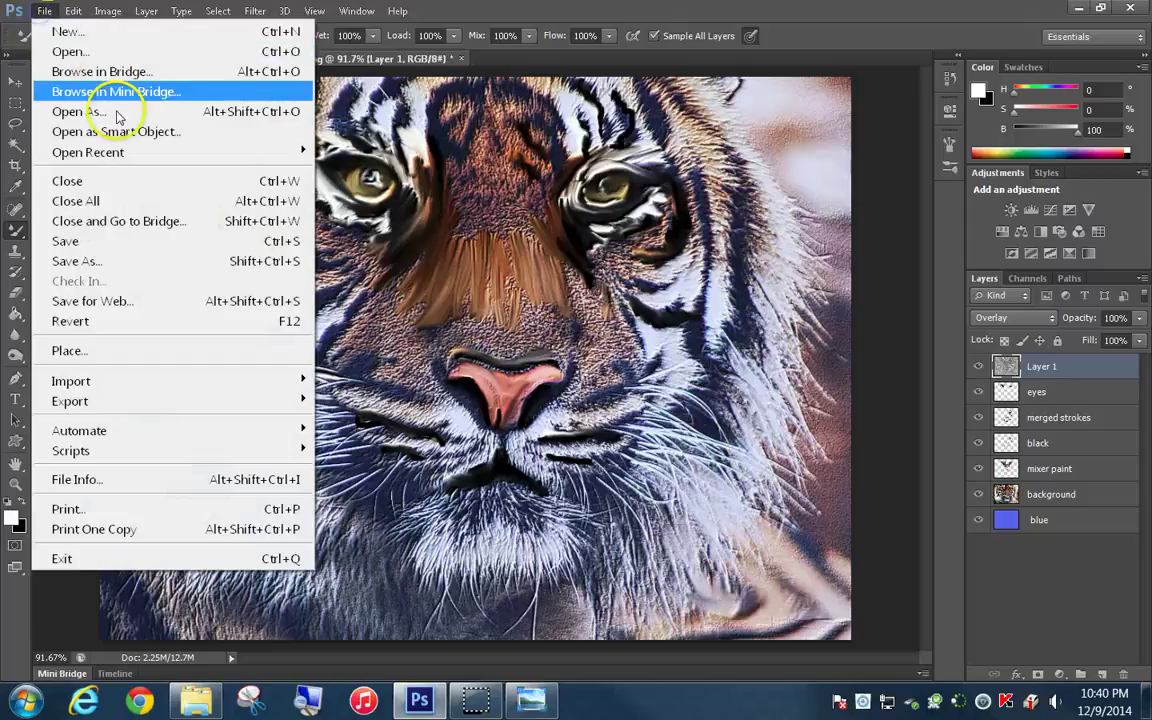
left_click(100, 261)
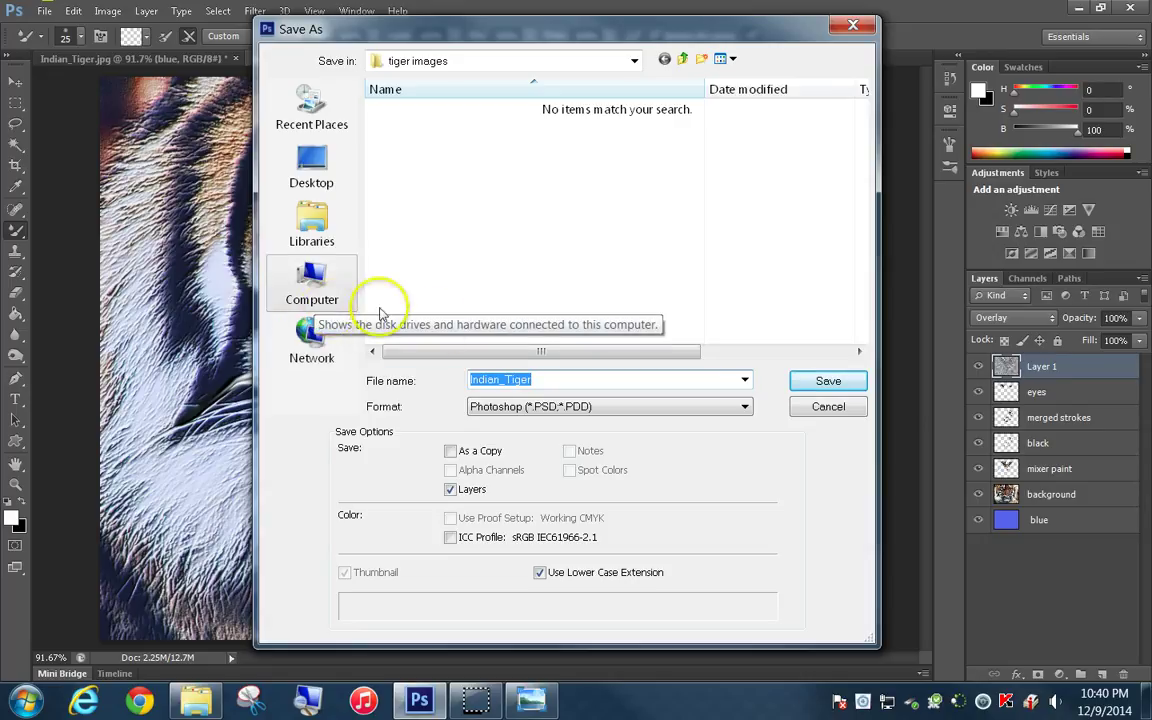
left_click(828, 408)
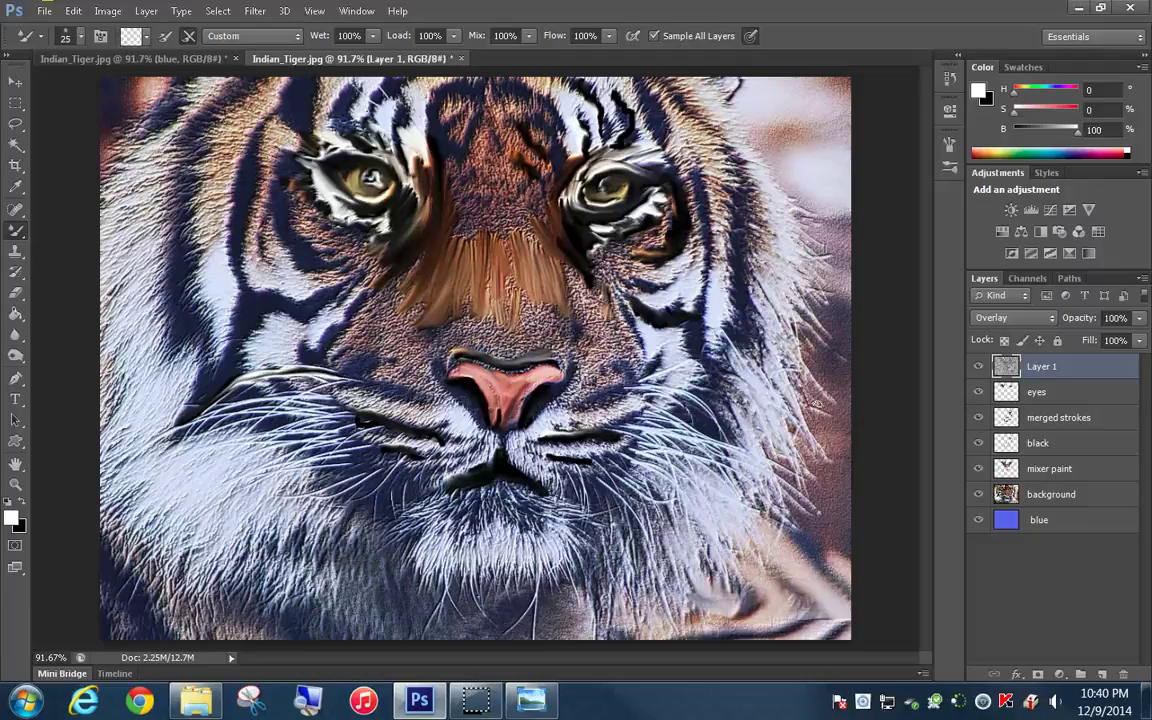
mouse_move(815, 404)
left_mouse_down()
mouse_move(812, 463)
mouse_move(697, 430)
left_mouse_up()
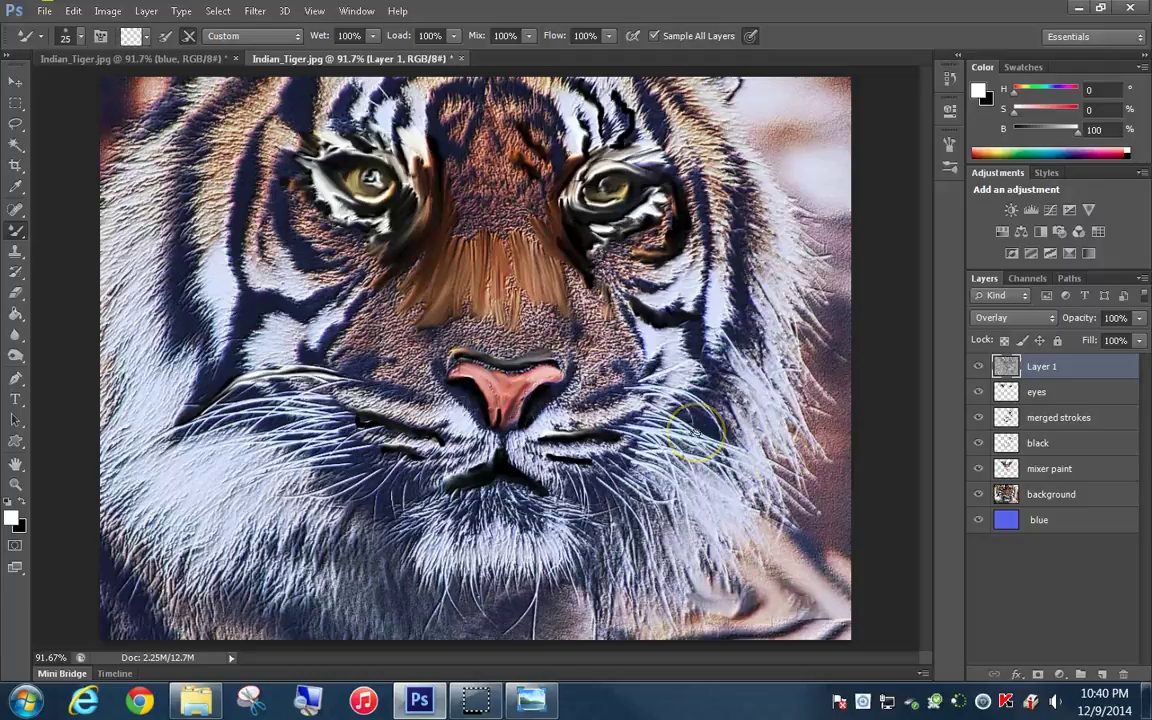